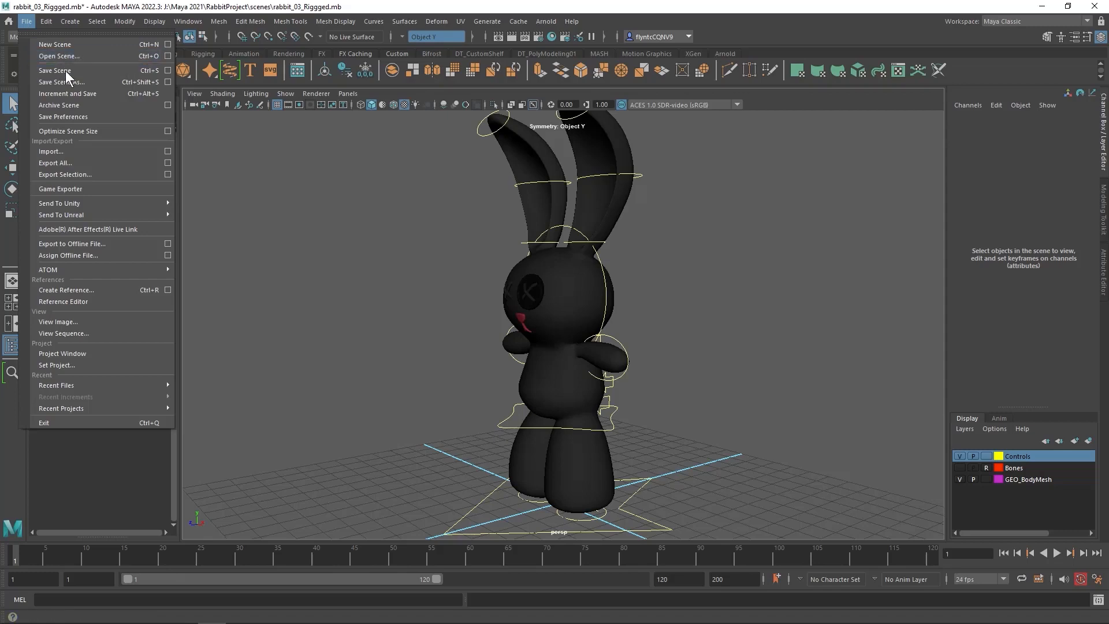
# Save the scene under the new file name rabbit_Walk_03 in the project's scenes folder
pyautogui.click(90, 81)
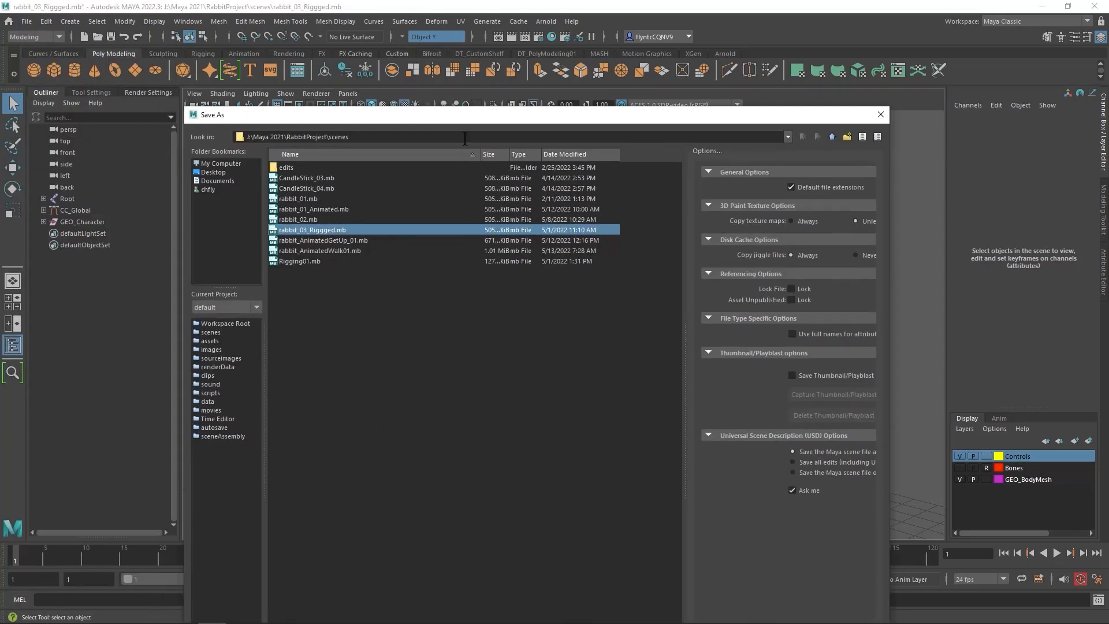
pyautogui.moveTo(471, 118); pyautogui.dragTo(462, 30)
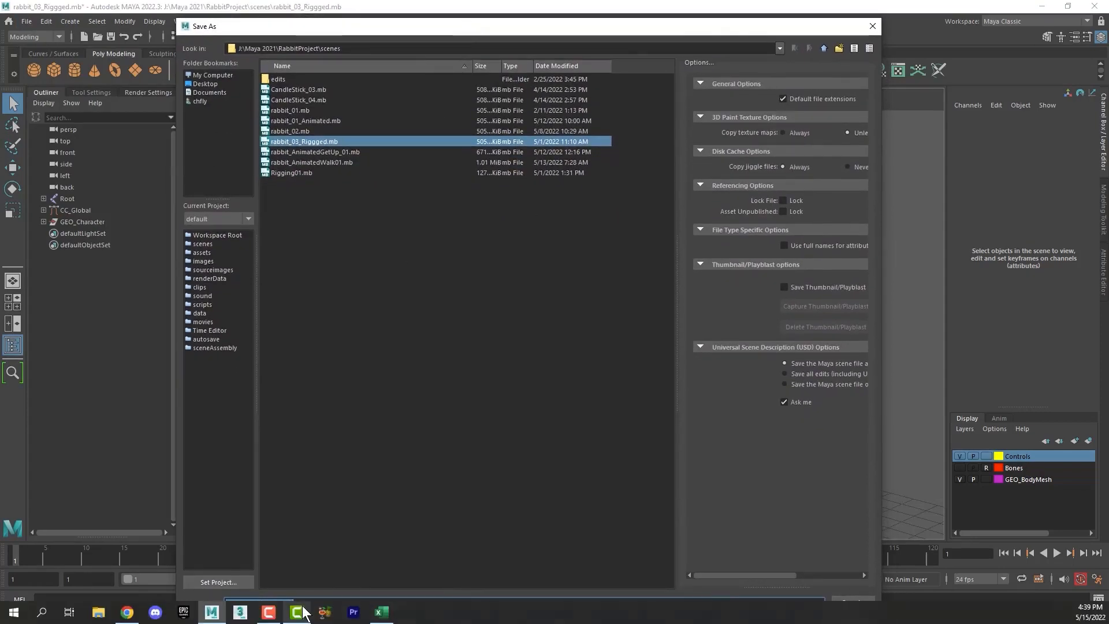
pyautogui.click(303, 604)
pyautogui.press('BackSpace')
pyautogui.press('BackSpace')
pyautogui.press('BackSpace')
pyautogui.press('BackSpace')
pyautogui.press('BackSpace')
pyautogui.press('BackSpace')
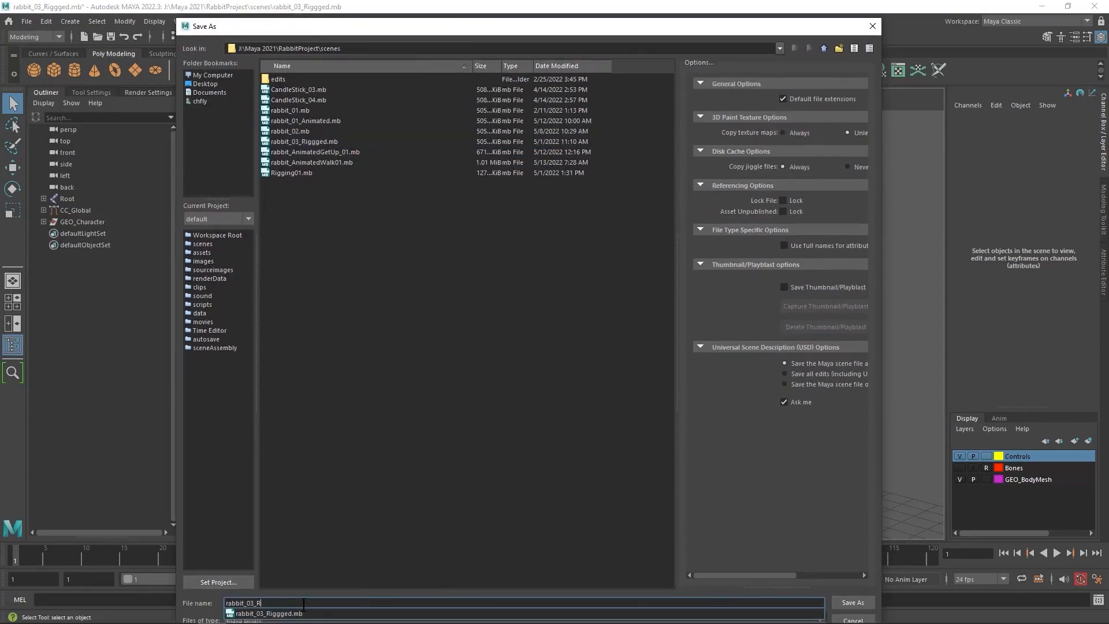
pyautogui.press('BackSpace')
pyautogui.press('BackSpace')
pyautogui.press('BackSpace')
pyautogui.press('BackSpace')
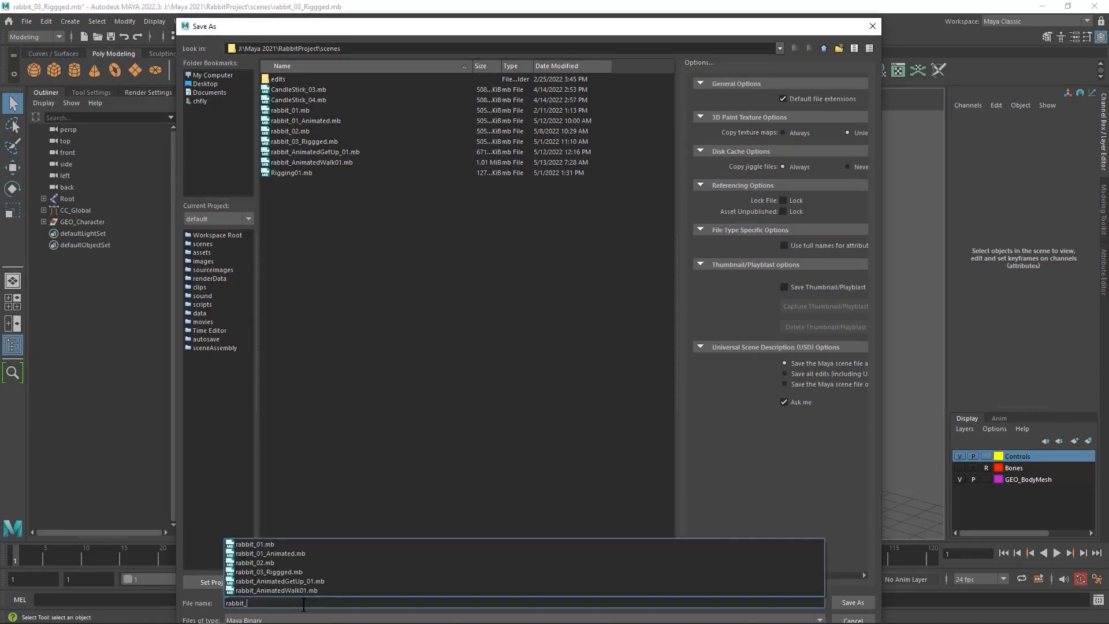
pyautogui.write('Walk_')
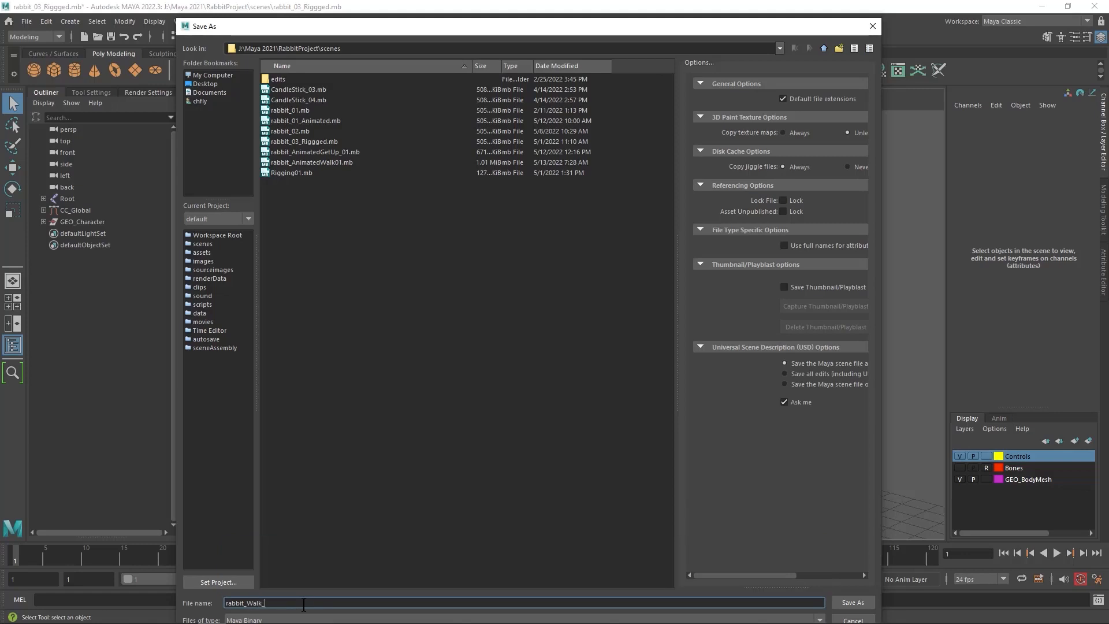
pyautogui.write('03')
pyautogui.click(843, 602)
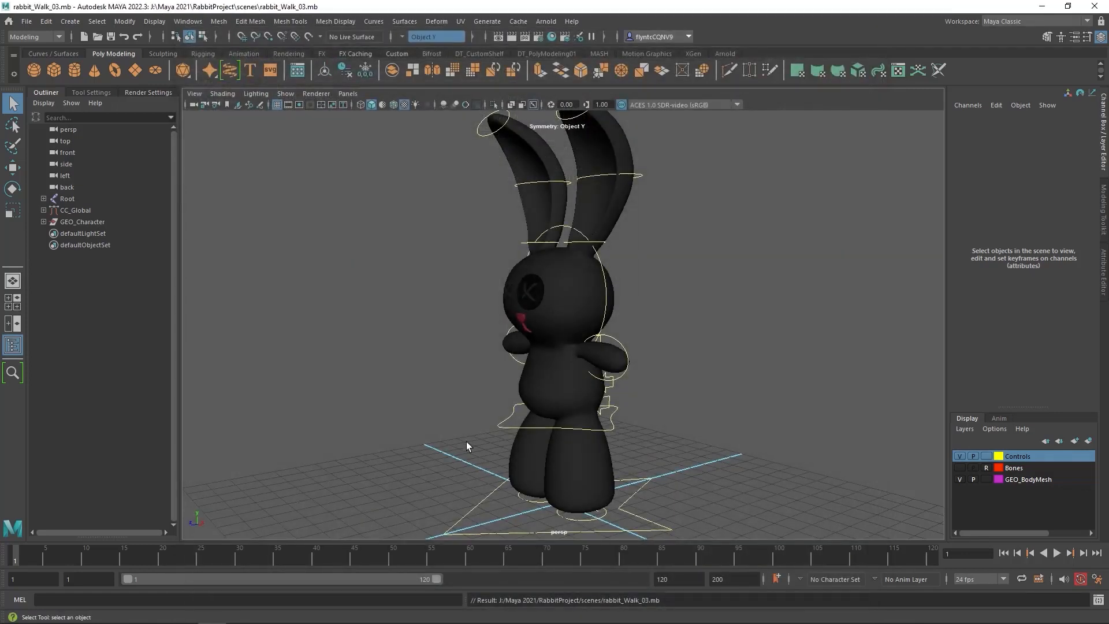
# Delete all keyframes of the left leg control within frames 1 to 20
pyautogui.keyDown('alt'); pyautogui.moveTo(619, 364); pyautogui.dragTo(407, 427); pyautogui.keyUp('alt')
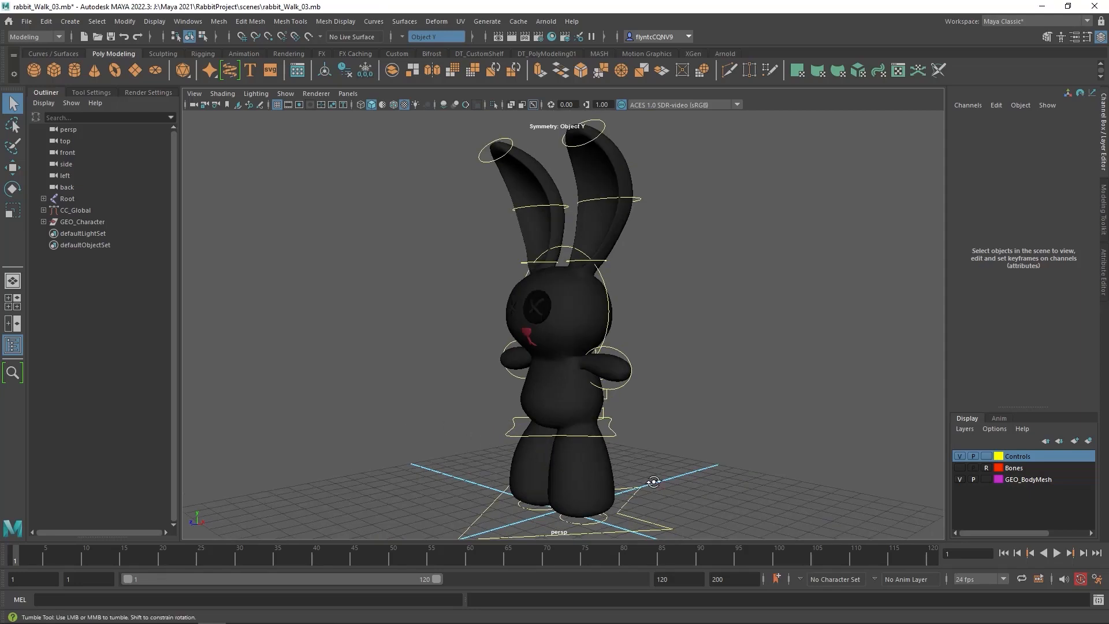
pyautogui.keyDown('alt'); pyautogui.moveTo(562, 464); pyautogui.dragTo(618, 537); pyautogui.keyUp('alt')
pyautogui.click(604, 524)
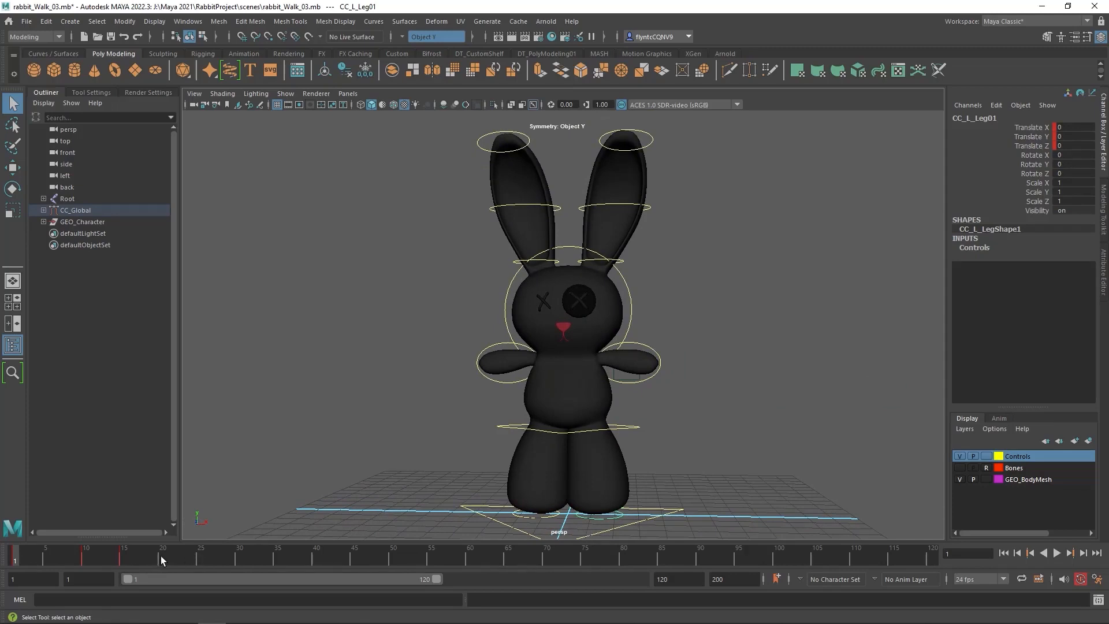
pyautogui.keyDown('shift'); pyautogui.moveTo(152, 557); pyautogui.dragTo(128, 560); pyautogui.keyUp('shift')
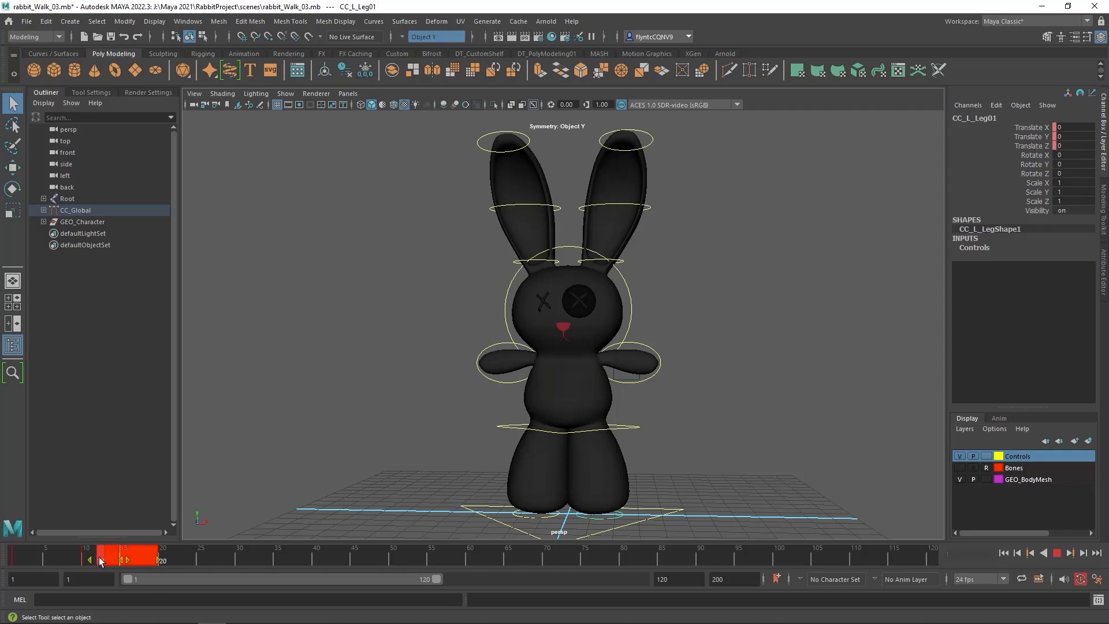
pyautogui.keyDown('shift'); pyautogui.moveTo(7, 559); pyautogui.dragTo(7, 559); pyautogui.keyUp('shift')
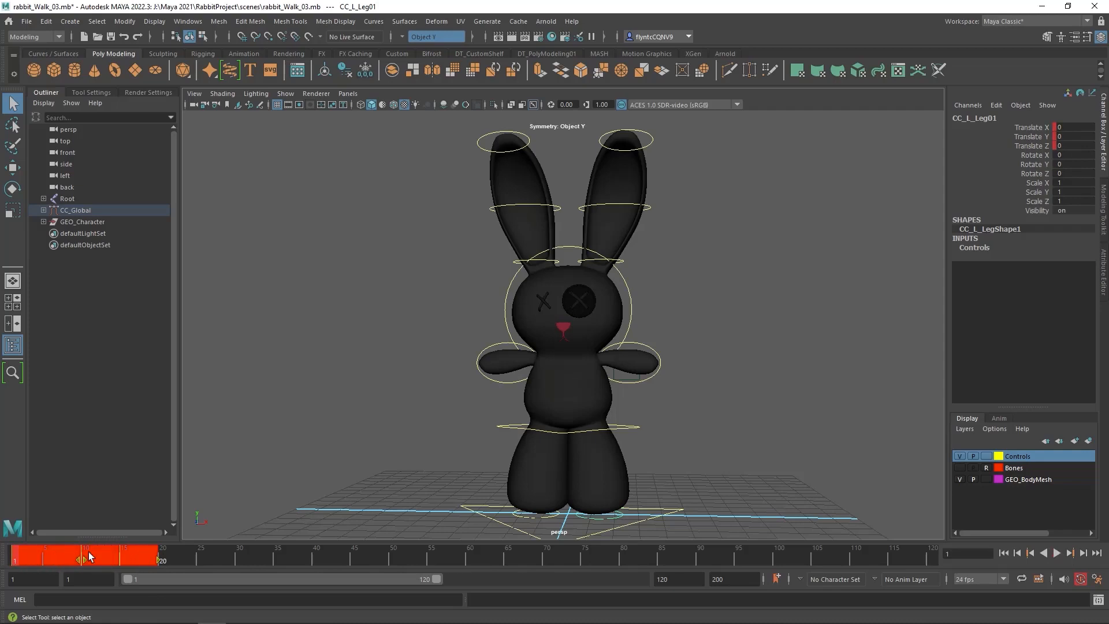
pyautogui.rightClick(123, 559)
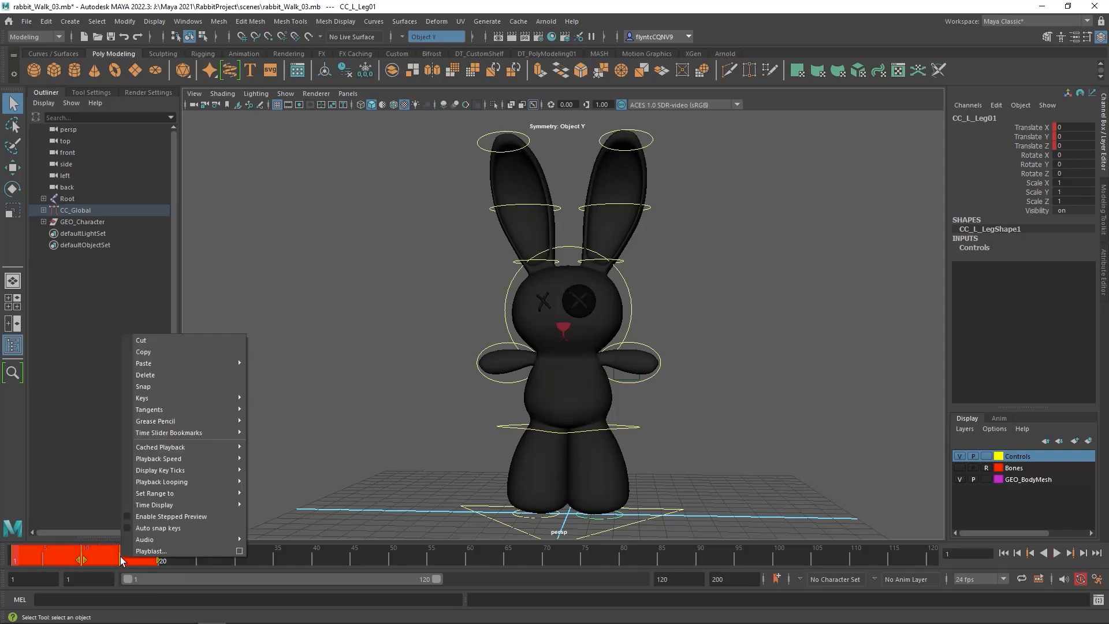
pyautogui.click(185, 375)
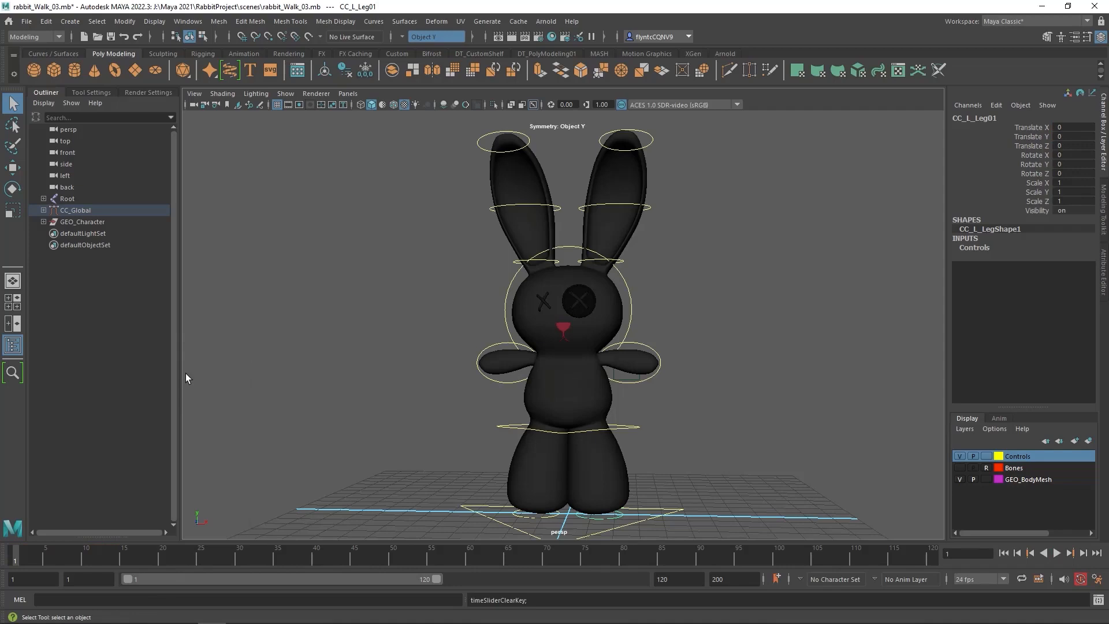
# Delete the right leg control's keyframes in the range starting at frame 15
pyautogui.click(549, 517)
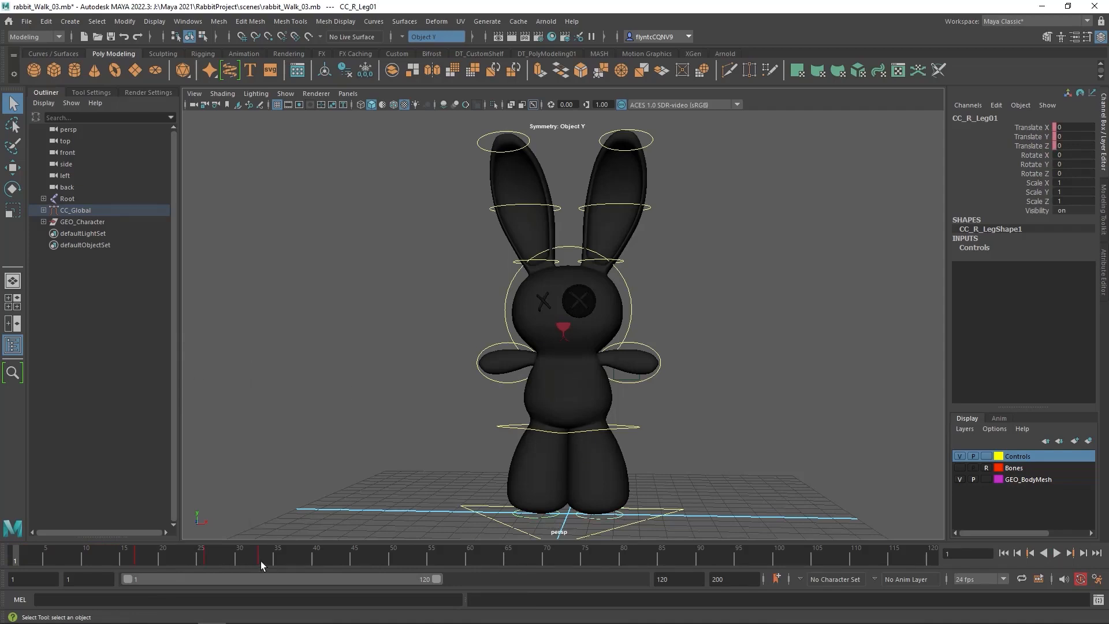
pyautogui.keyDown('shift'); pyautogui.moveTo(261, 561); pyautogui.dragTo(122, 563); pyautogui.keyUp('shift')
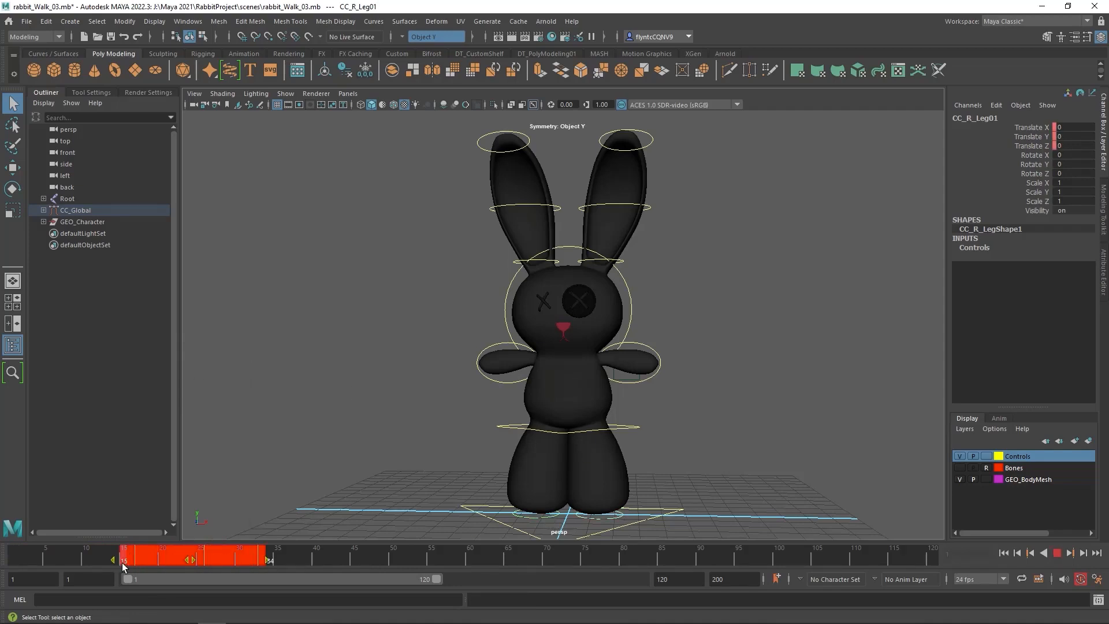
pyautogui.rightClick(225, 546)
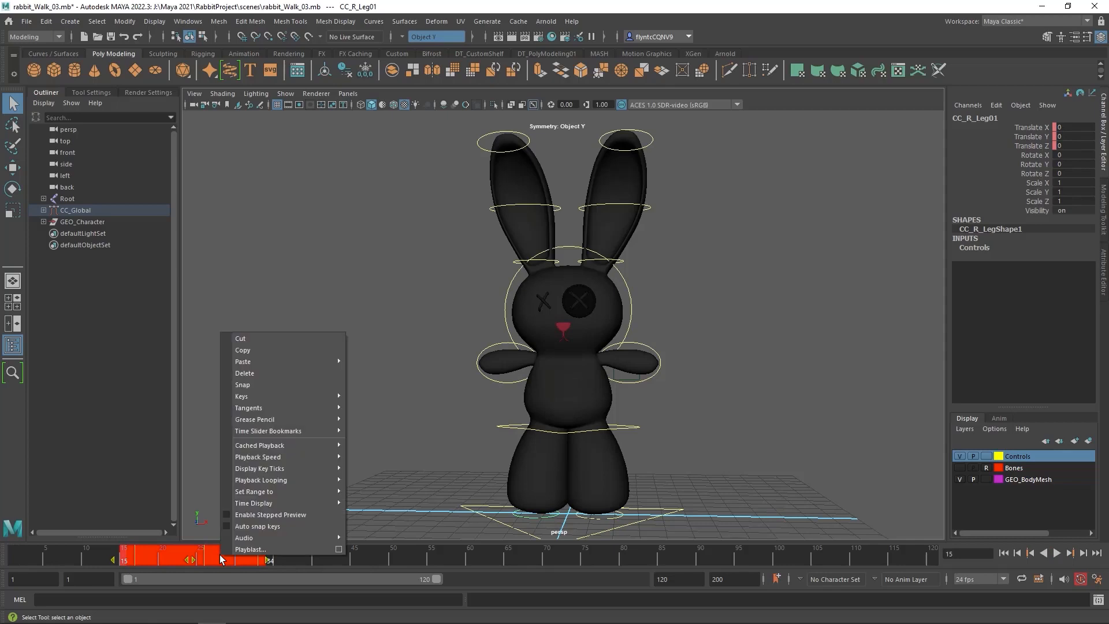
pyautogui.click(275, 373)
# Examine the waist, right arm, left arm and head controls for leftover keyframes
pyautogui.keyDown('alt'); pyautogui.moveTo(479, 430); pyautogui.dragTo(557, 412); pyautogui.keyUp('alt')
pyautogui.click(623, 436)
pyautogui.click(512, 387)
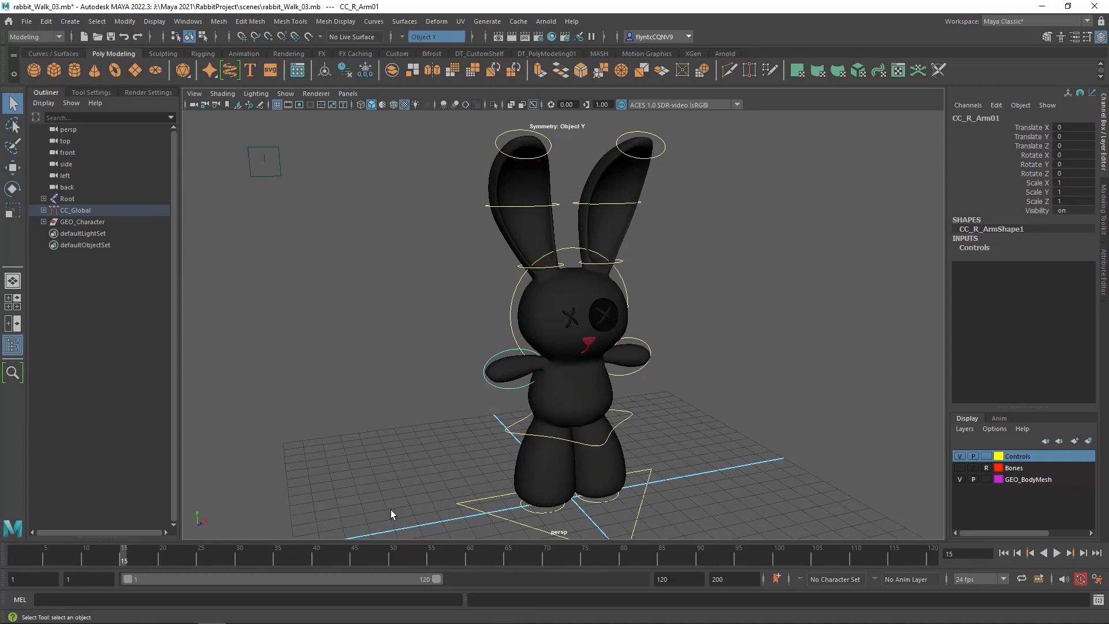
pyautogui.keyDown('alt'); pyautogui.moveTo(650, 392); pyautogui.dragTo(588, 377); pyautogui.keyUp('alt')
pyautogui.click(628, 383)
pyautogui.keyDown('alt'); pyautogui.moveTo(696, 406); pyautogui.dragTo(651, 405); pyautogui.keyUp('alt')
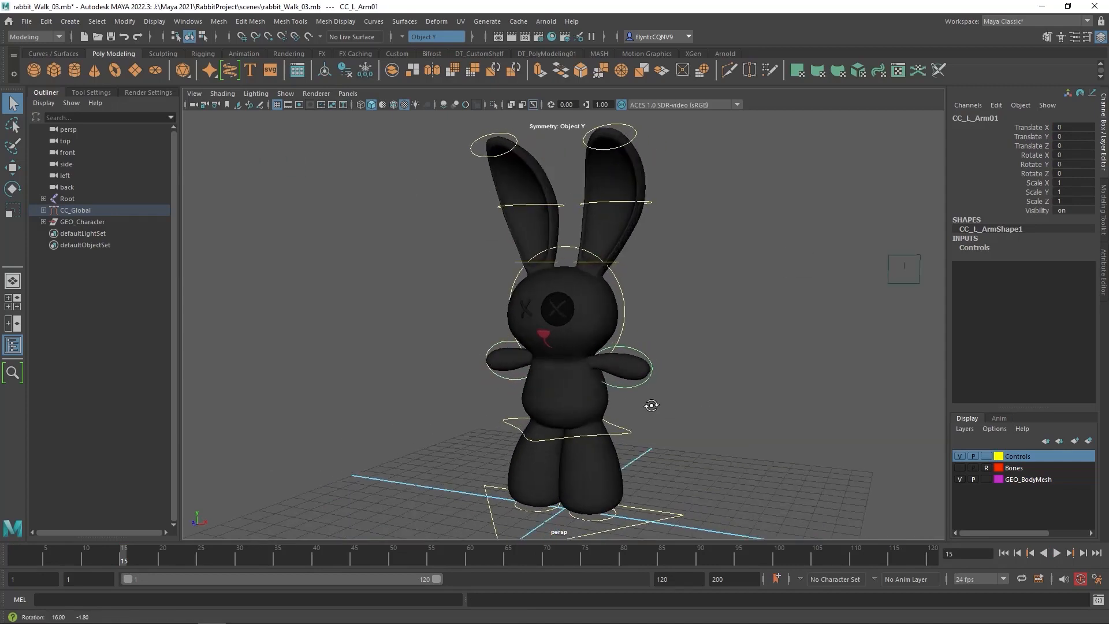
pyautogui.click(622, 326)
pyautogui.keyDown('alt'); pyautogui.moveTo(623, 326); pyautogui.dragTo(630, 260); pyautogui.keyUp('alt')
# Delete the keyframes of the left ear's base control from frame 1 to frame 33
pyautogui.click(599, 263)
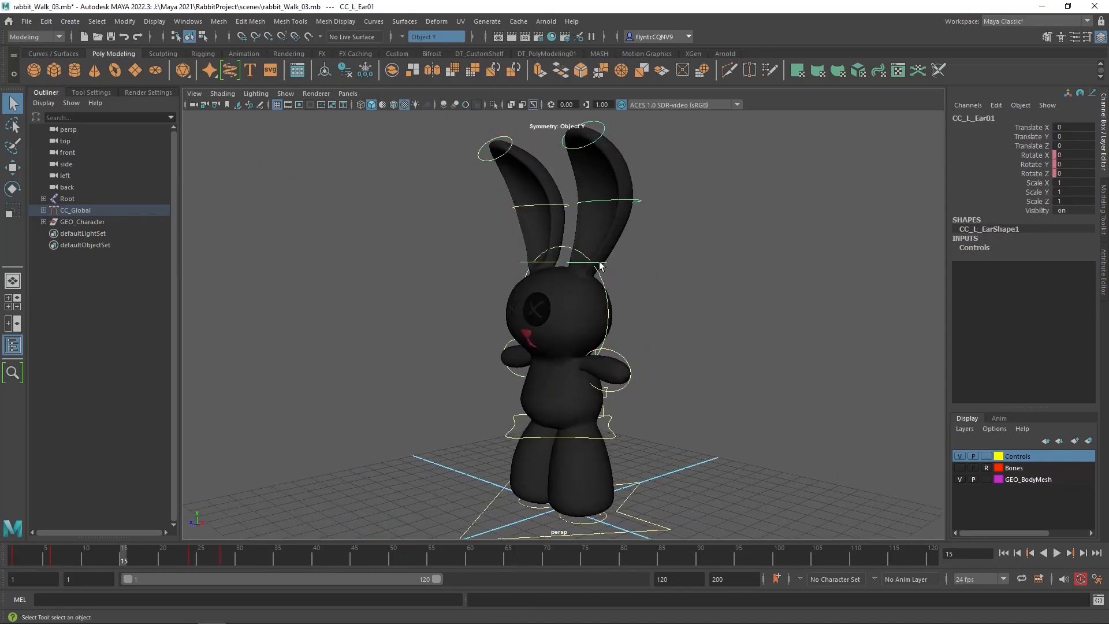
pyautogui.keyDown('alt'); pyautogui.moveTo(581, 300); pyautogui.dragTo(644, 305); pyautogui.keyUp('alt')
pyautogui.keyDown('shift'); pyautogui.moveTo(258, 560); pyautogui.dragTo(13, 559); pyautogui.keyUp('shift')
pyautogui.press('Escape')
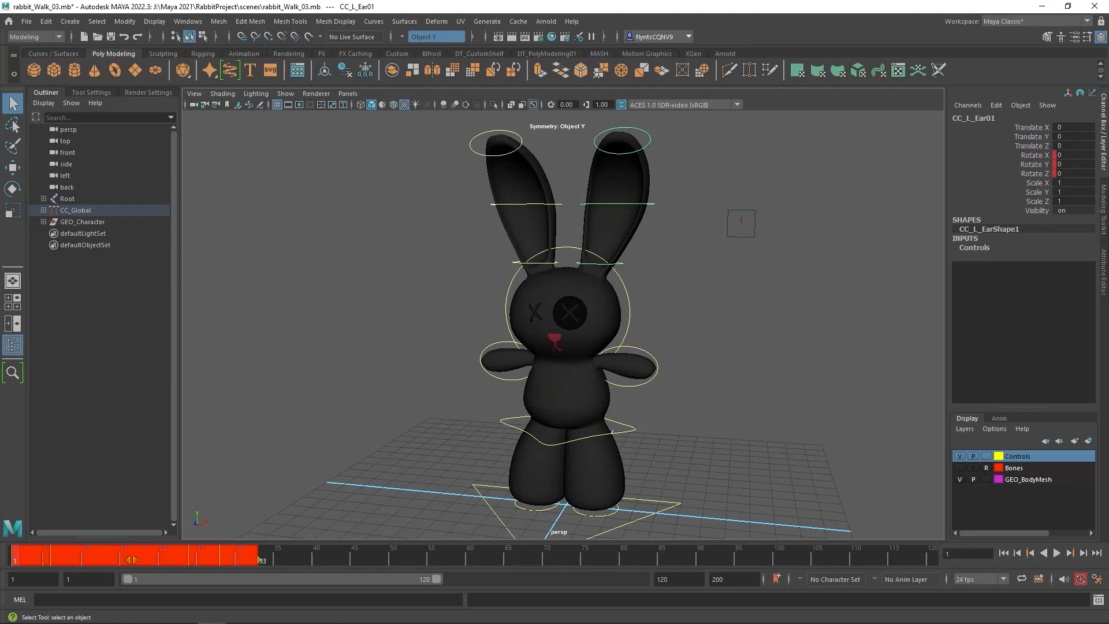
pyautogui.rightClick(210, 558)
pyautogui.click(262, 372)
# Delete the keyframes of the right ear's base control from frame 11 onward
pyautogui.keyDown('alt'); pyautogui.moveTo(667, 252); pyautogui.dragTo(729, 252); pyautogui.keyUp('alt')
pyautogui.click(559, 264)
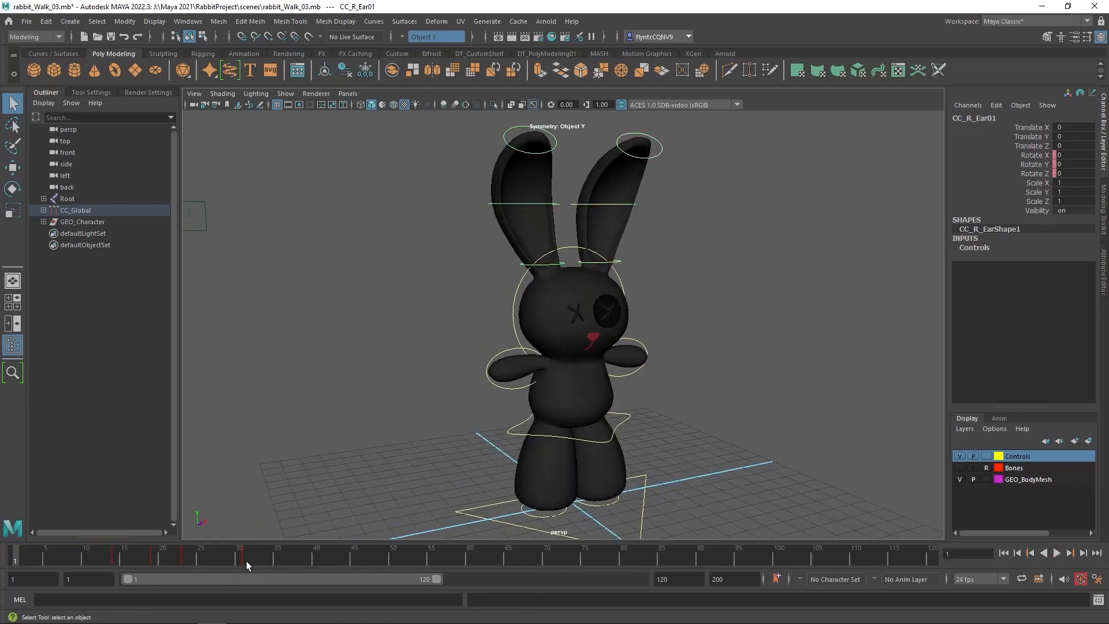
pyautogui.keyDown('shift'); pyautogui.moveTo(246, 560); pyautogui.dragTo(90, 560); pyautogui.keyUp('shift')
pyautogui.rightClick(197, 559)
pyautogui.click(277, 373)
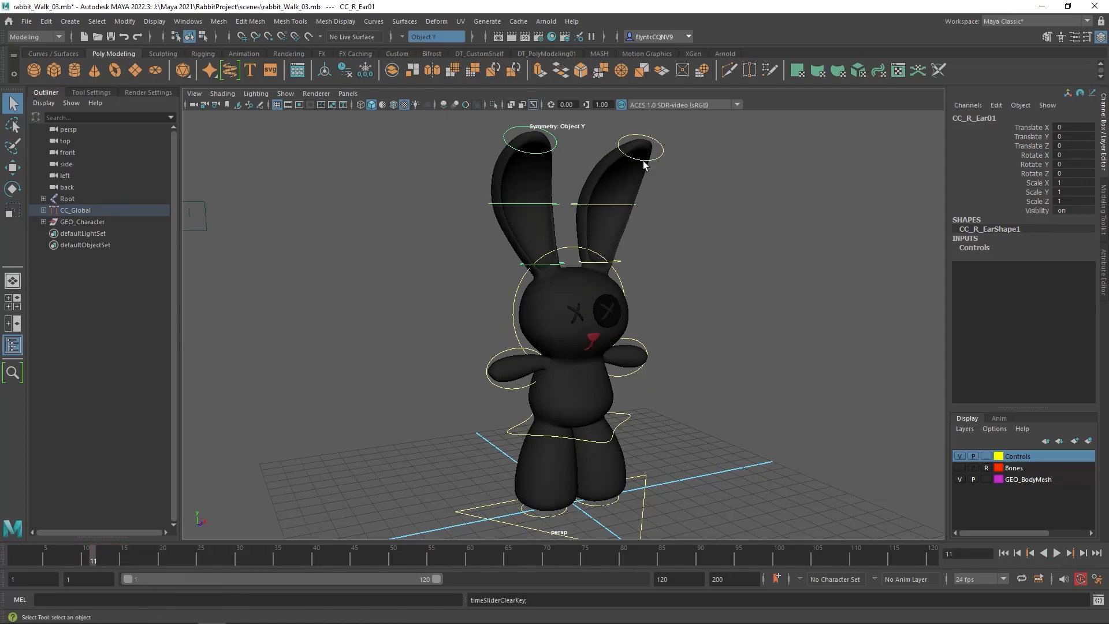
# Delete the keyframes of the left ear's middle control from frame 6 onward
pyautogui.click(598, 205)
pyautogui.keyDown('shift'); pyautogui.moveTo(177, 560); pyautogui.dragTo(53, 559); pyautogui.keyUp('shift')
pyautogui.rightClick(115, 559)
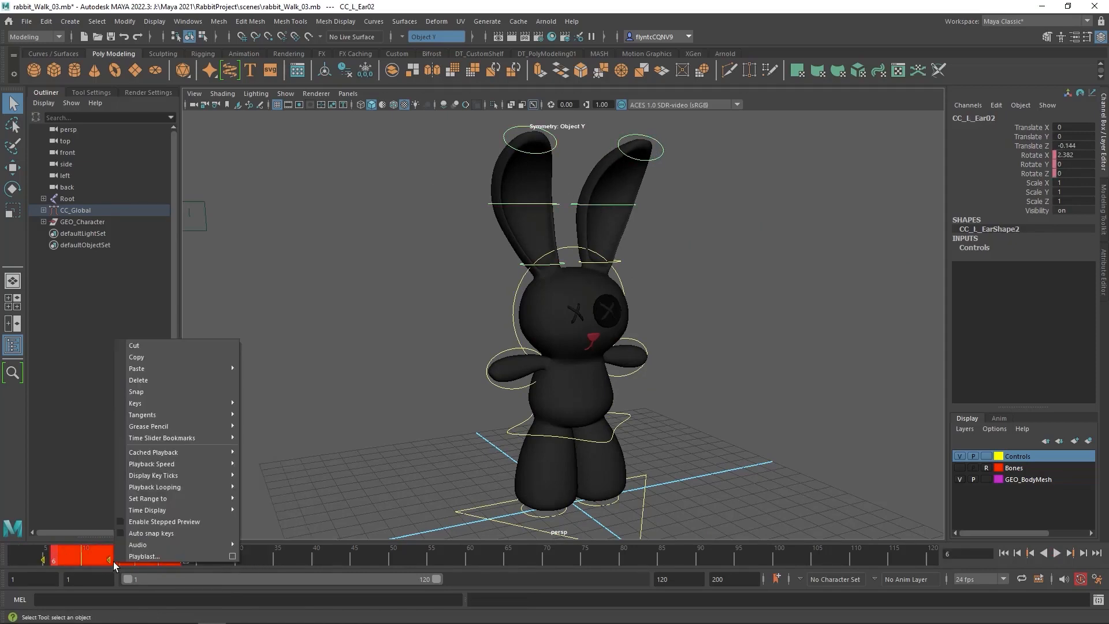
pyautogui.click(170, 380)
# Delete the keyframes of the right ear's middle control from frame 18 onward
pyautogui.click(556, 207)
pyautogui.keyDown('shift'); pyautogui.moveTo(266, 559); pyautogui.dragTo(146, 559); pyautogui.keyUp('shift')
pyautogui.rightClick(220, 551)
pyautogui.click(254, 367)
# Check the ear tip and upper spine controls for keys and delete the CC_Spine03 keyframes from frame 54 onward
pyautogui.click(558, 149)
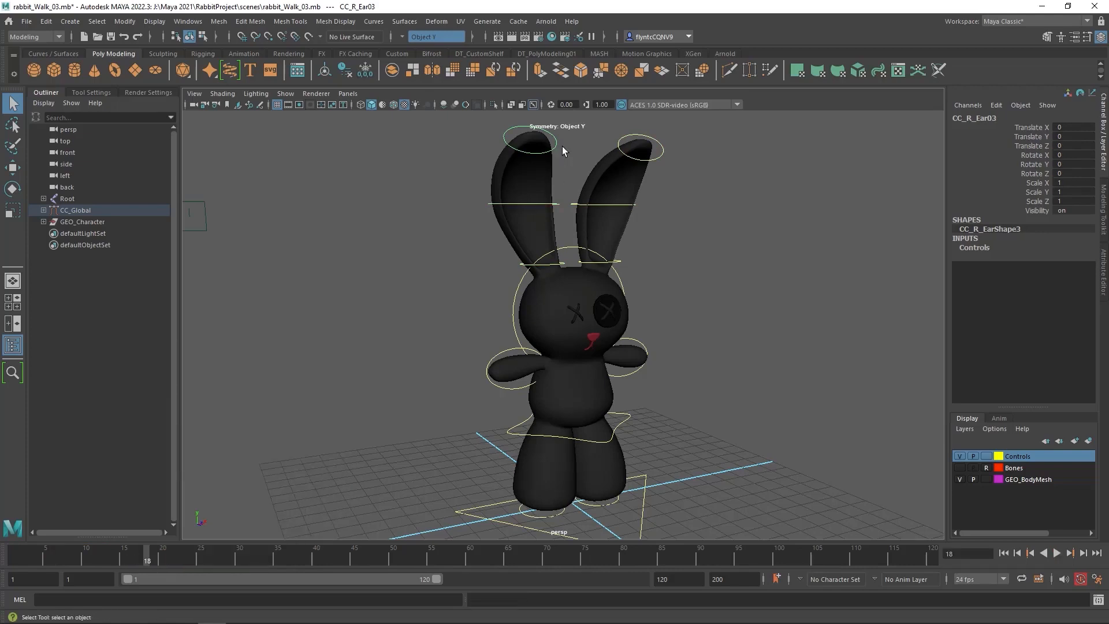
pyautogui.keyDown('alt'); pyautogui.moveTo(642, 163); pyautogui.dragTo(612, 310); pyautogui.keyUp('alt')
pyautogui.click(649, 483)
pyautogui.click(612, 313)
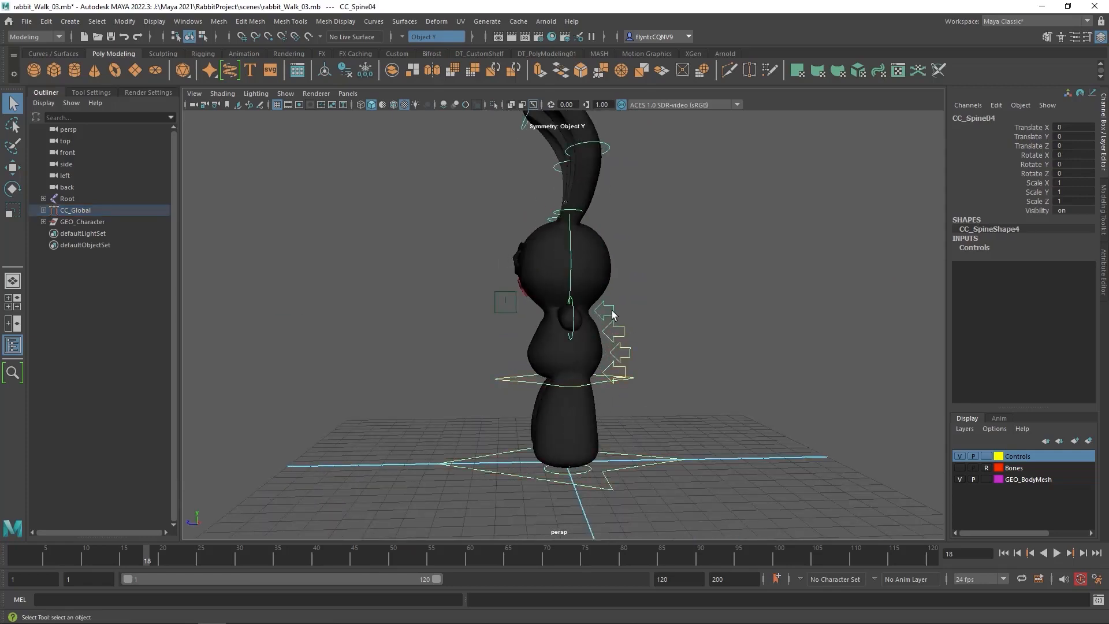
pyautogui.keyDown('shift'); pyautogui.moveTo(745, 561); pyautogui.dragTo(423, 566); pyautogui.keyUp('shift')
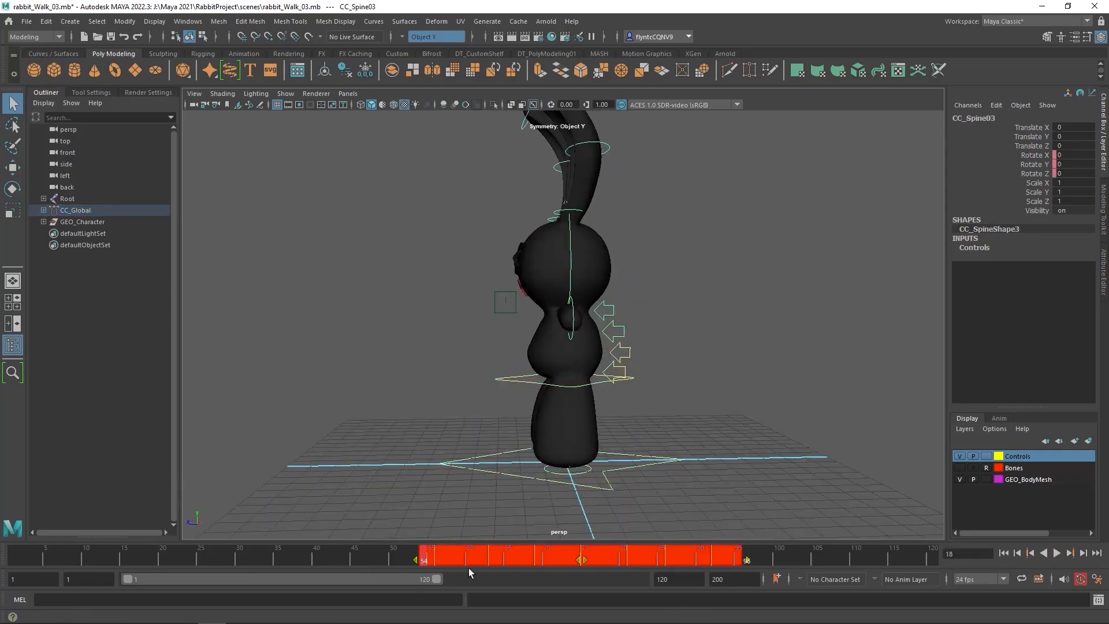
pyautogui.rightClick(541, 559)
pyautogui.click(595, 376)
# Check the CC_Spine02 control for keys and delete the CC_Spine01 keyframes from frame 35 onward
pyautogui.click(630, 359)
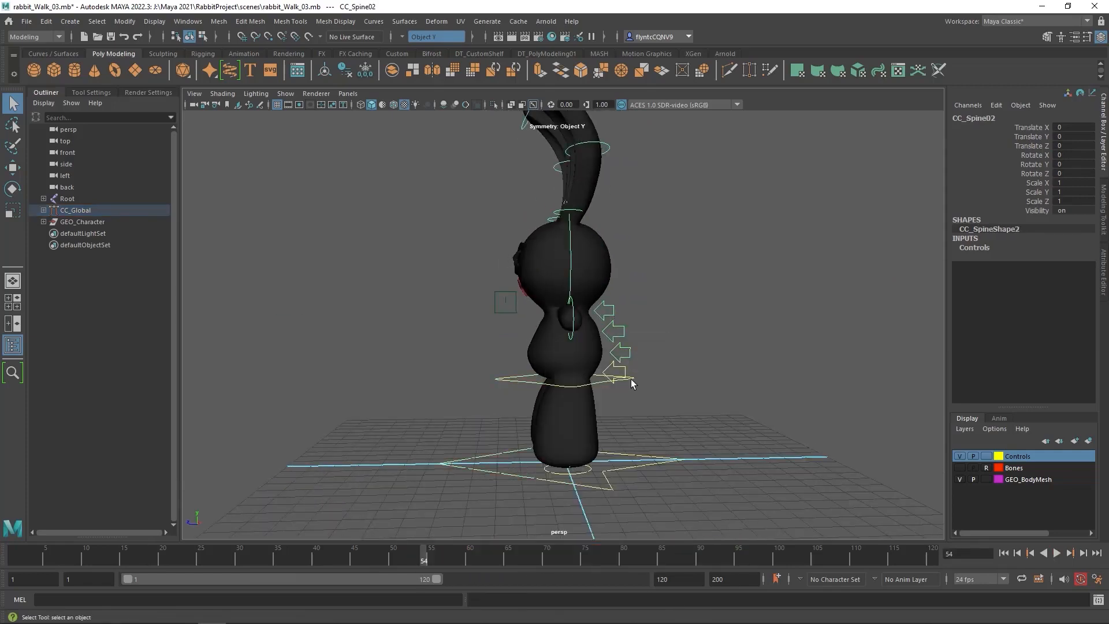
pyautogui.keyDown('shift'); pyautogui.moveTo(768, 560); pyautogui.dragTo(274, 563); pyautogui.keyUp('shift')
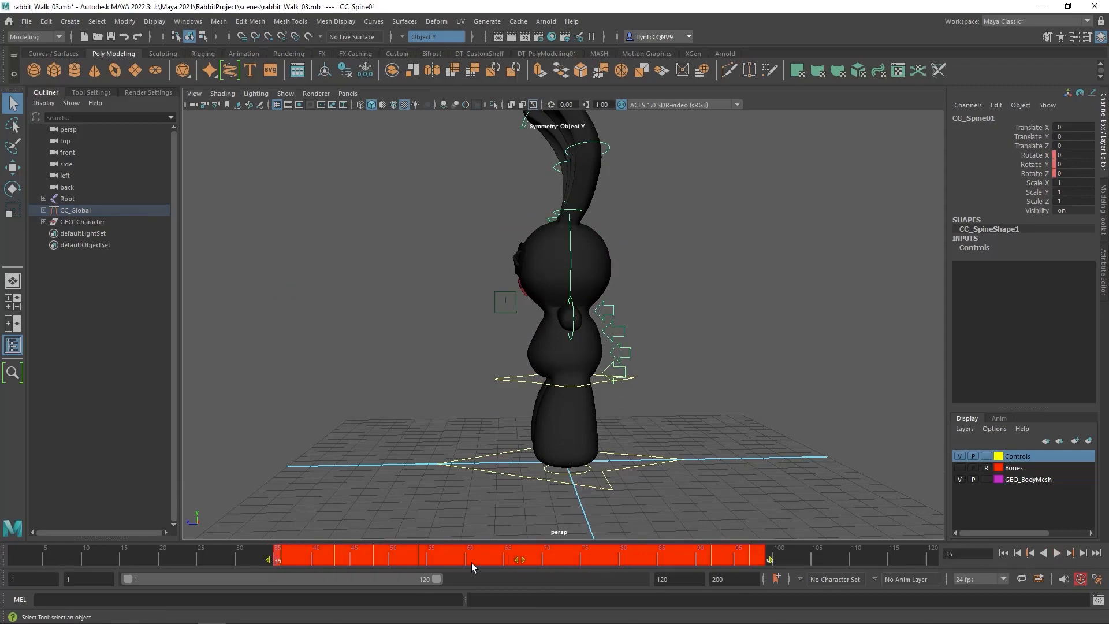
pyautogui.rightClick(471, 562)
pyautogui.click(514, 383)
# Check that the Rotate tool uses Object axis orientation and rotate the left arm control down to about -43 degrees in Z
pyautogui.keyDown('alt'); pyautogui.moveTo(624, 385); pyautogui.dragTo(651, 385); pyautogui.keyUp('alt')
pyautogui.click(705, 388)
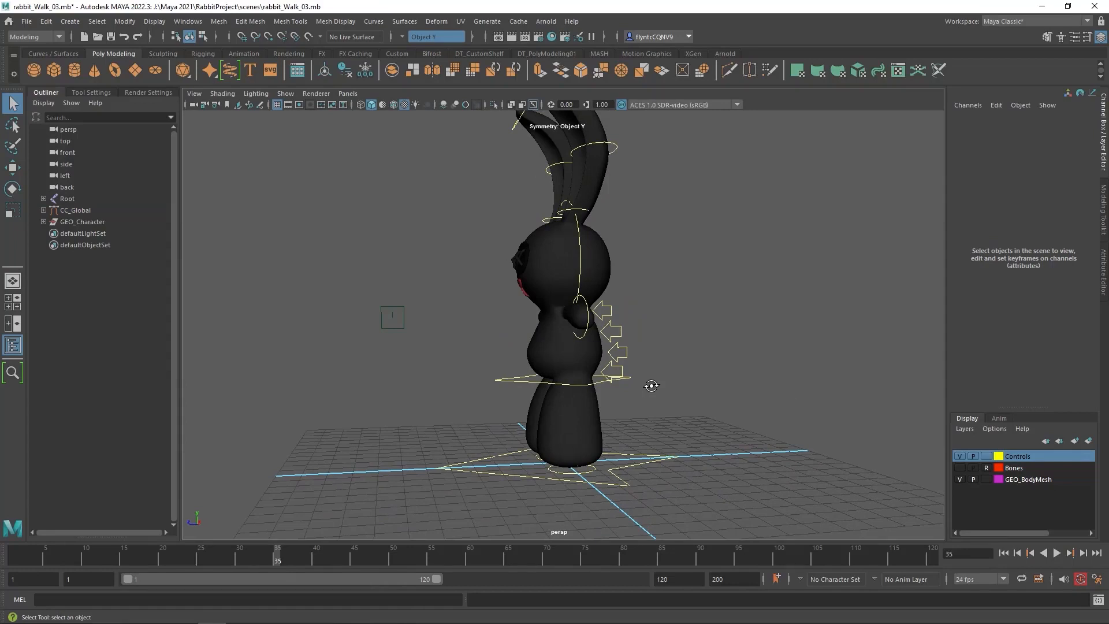
pyautogui.keyDown('alt'); pyautogui.moveTo(671, 389); pyautogui.dragTo(780, 379); pyautogui.keyUp('alt')
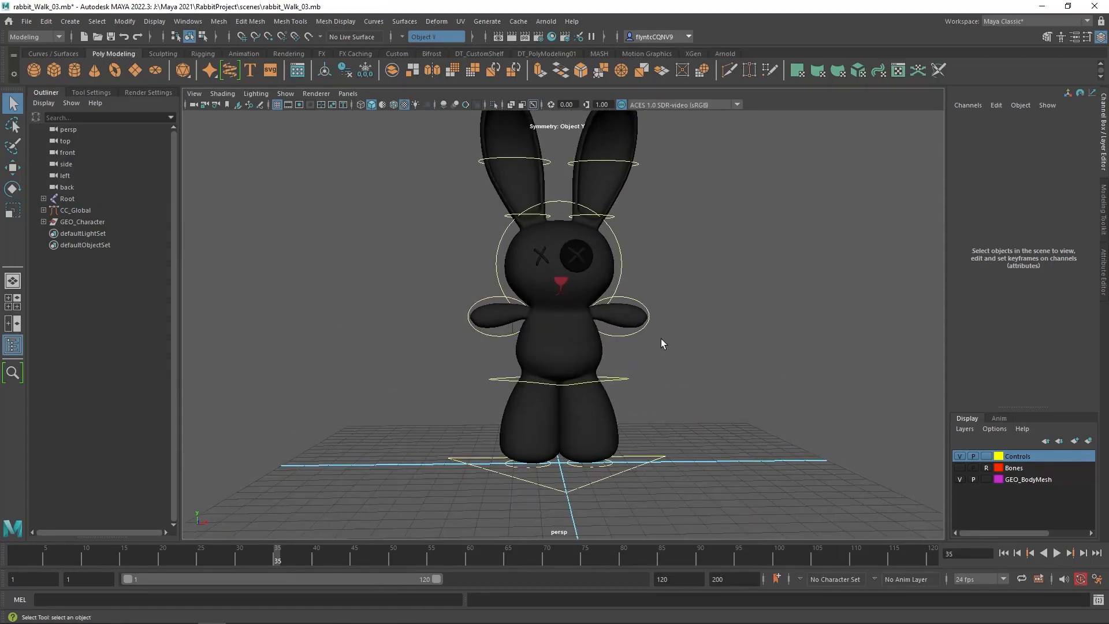
pyautogui.click(622, 335)
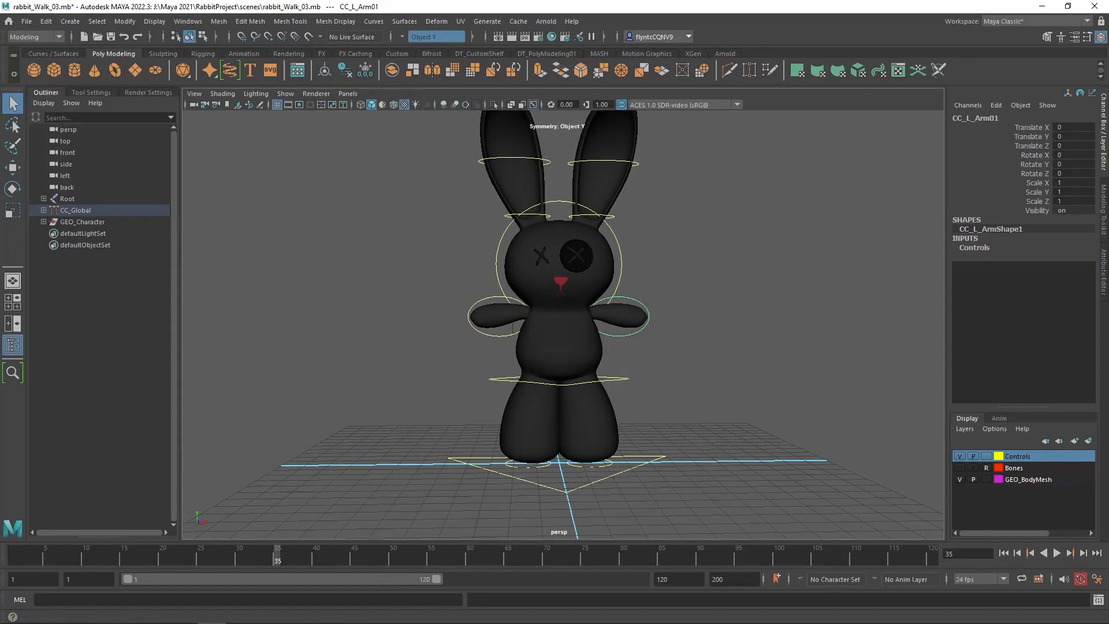
pyautogui.click(13, 189)
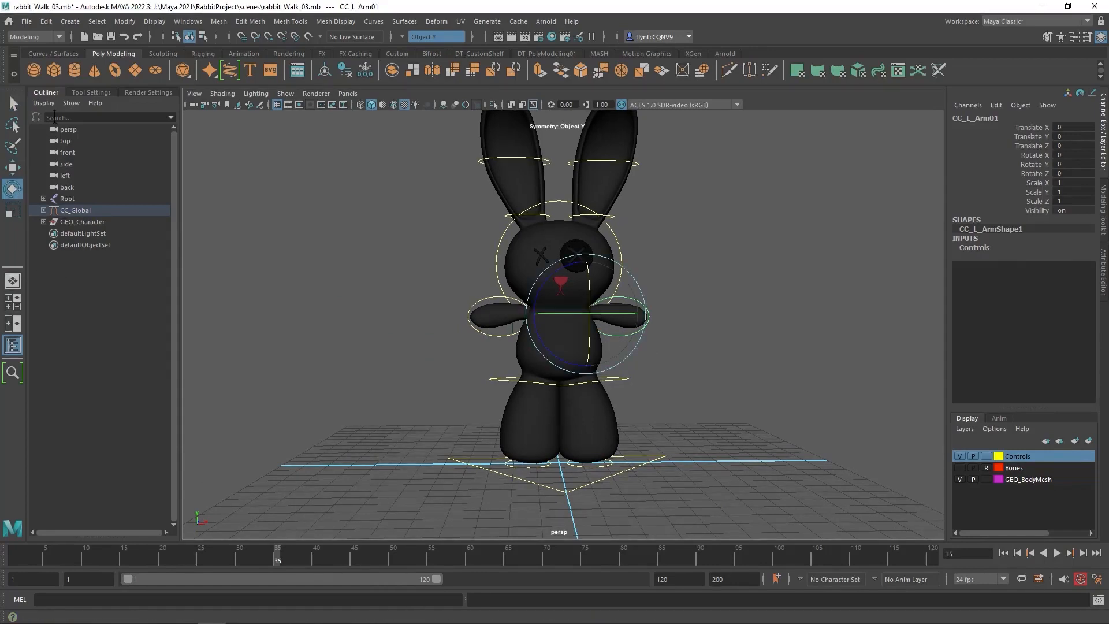
pyautogui.click(91, 93)
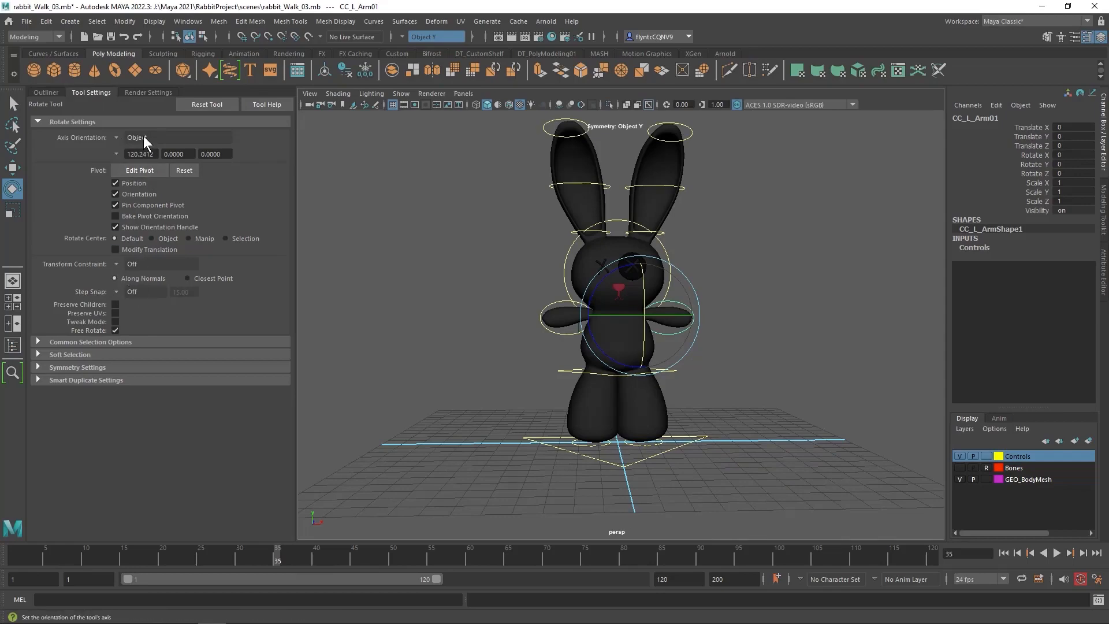
pyautogui.click(45, 93)
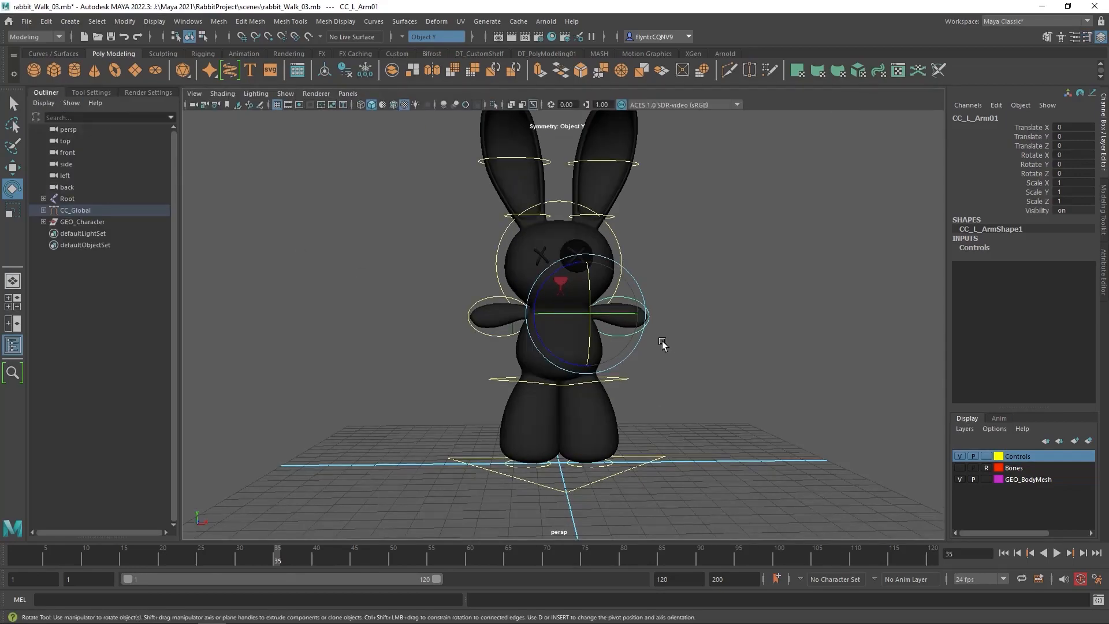
pyautogui.moveTo(664, 345)
pyautogui.keyDown('alt'); pyautogui.mouseDown()
pyautogui.moveTo(637, 344)
pyautogui.moveTo(653, 360)
pyautogui.mouseUp(); pyautogui.keyUp('alt')
pyautogui.moveTo(627, 282); pyautogui.dragTo(628, 317)
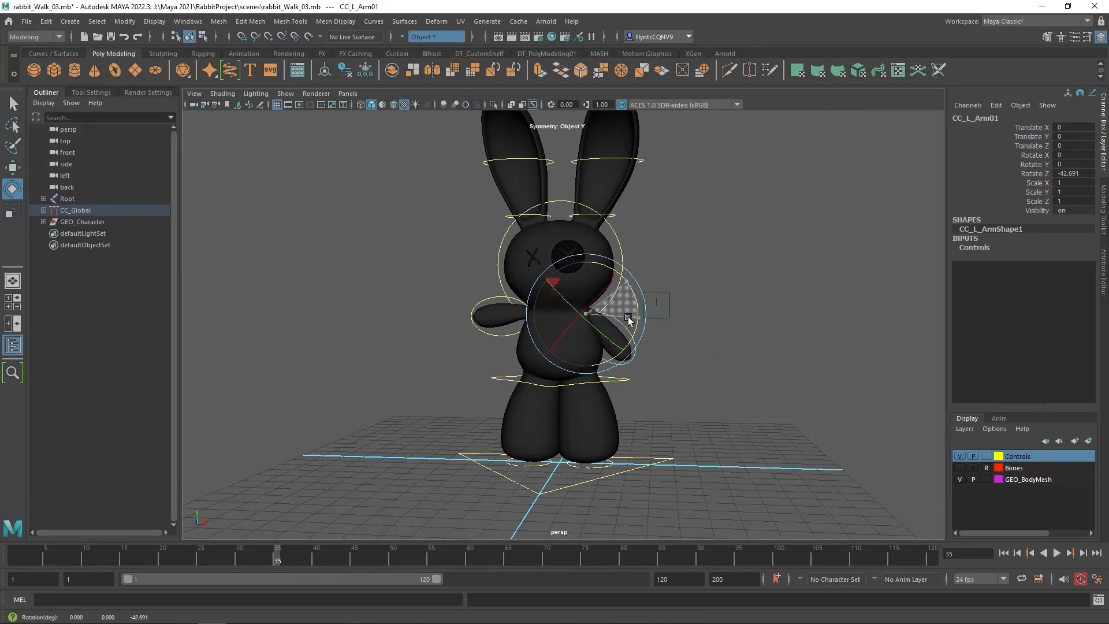
# Rotate the rabbit's right arm control down to about 37 degrees in Z
pyautogui.click(496, 333)
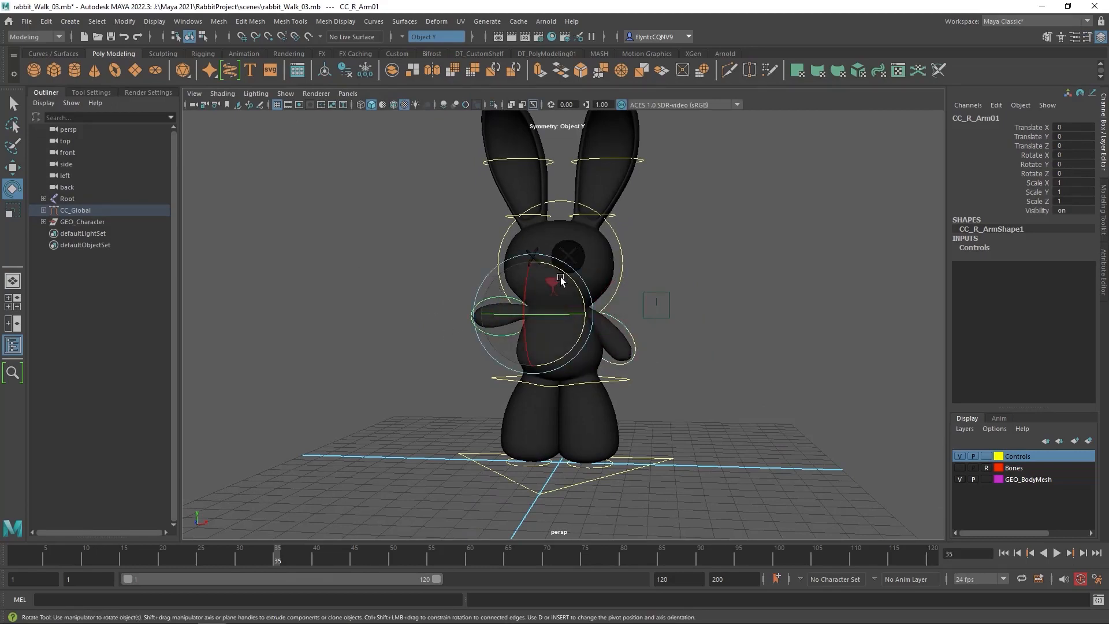
pyautogui.moveTo(567, 277)
pyautogui.mouseDown()
pyautogui.moveTo(552, 240)
pyautogui.moveTo(580, 261)
pyautogui.moveTo(565, 274)
pyautogui.mouseUp()
pyautogui.keyDown('alt'); pyautogui.moveTo(560, 351); pyautogui.dragTo(602, 370); pyautogui.keyUp('alt')
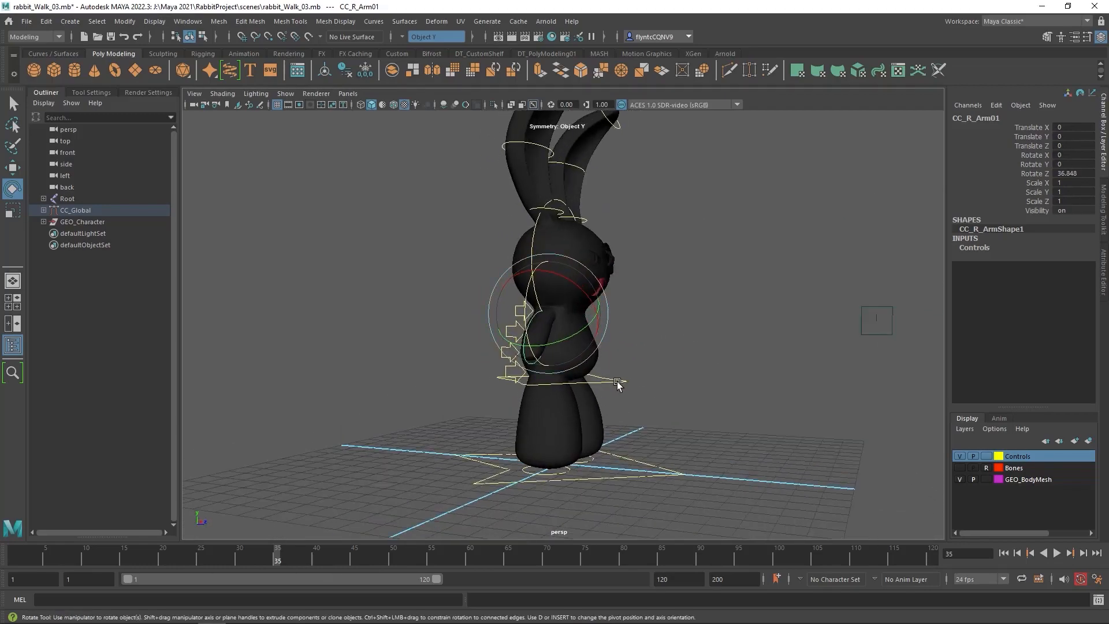
# Move the CC_Root control down to about -0.278 in Translate Y
pyautogui.click(617, 384)
pyautogui.click(13, 168)
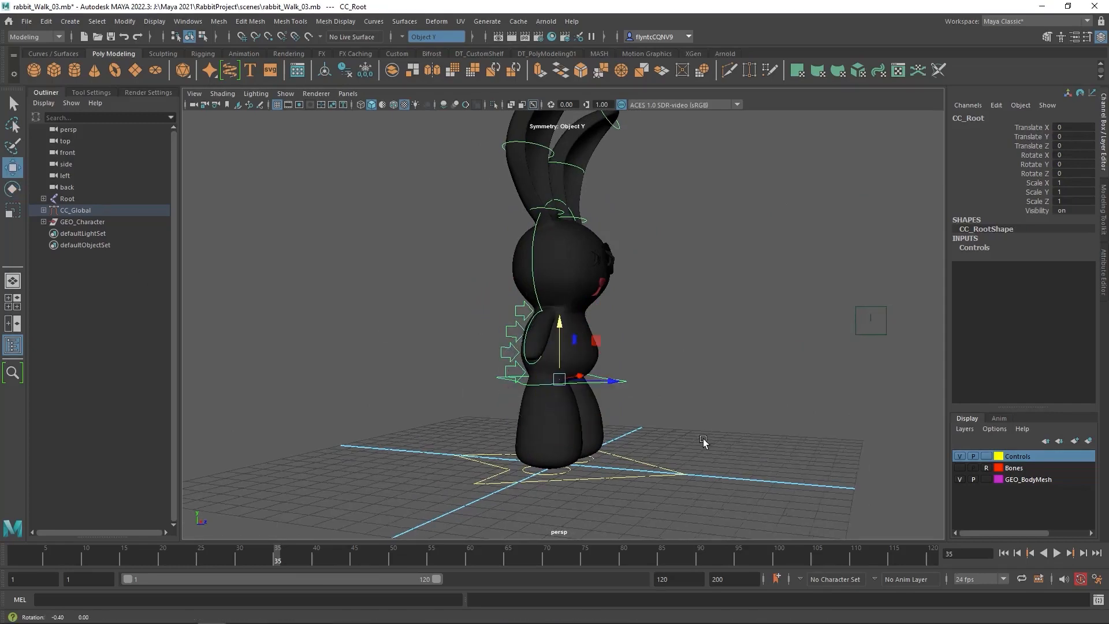
pyautogui.keyDown('alt'); pyautogui.moveTo(703, 442); pyautogui.dragTo(563, 345); pyautogui.keyUp('alt')
pyautogui.keyDown('alt'); pyautogui.moveTo(701, 375); pyautogui.dragTo(661, 382); pyautogui.keyUp('alt')
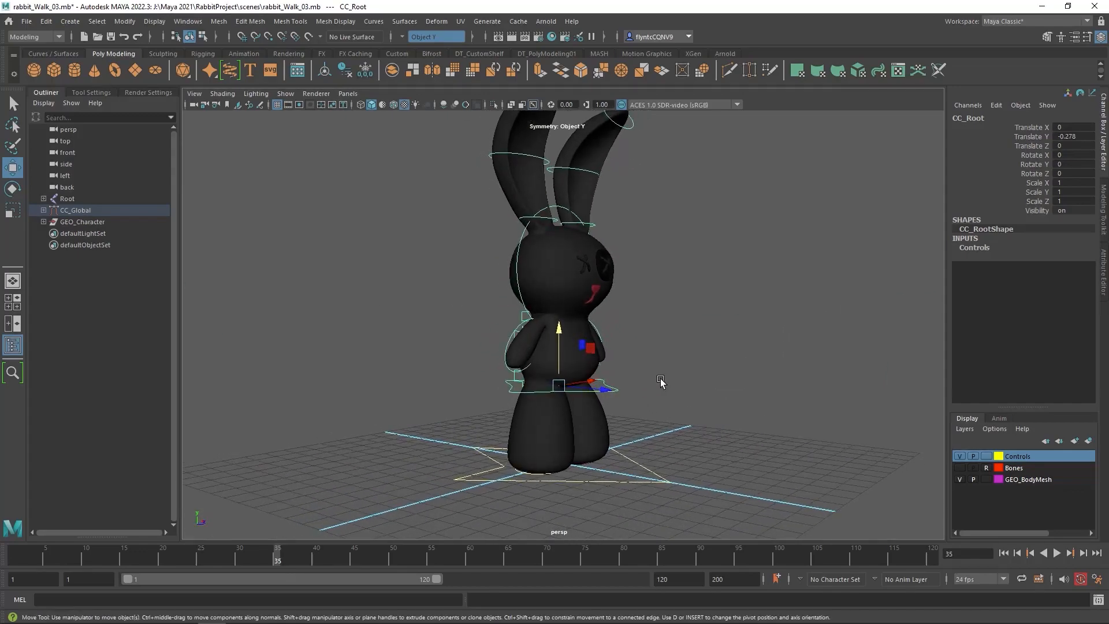
pyautogui.keyDown('alt'); pyautogui.moveTo(623, 388); pyautogui.dragTo(658, 391); pyautogui.keyUp('alt')
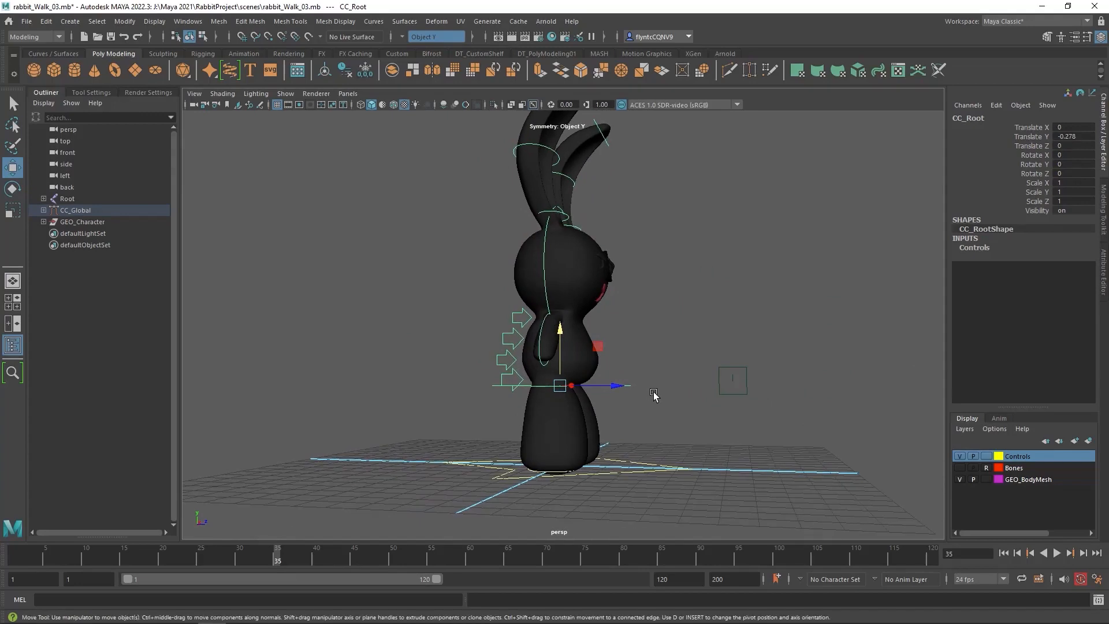
pyautogui.keyDown('alt'); pyautogui.moveTo(647, 430); pyautogui.dragTo(563, 473); pyautogui.keyUp('alt')
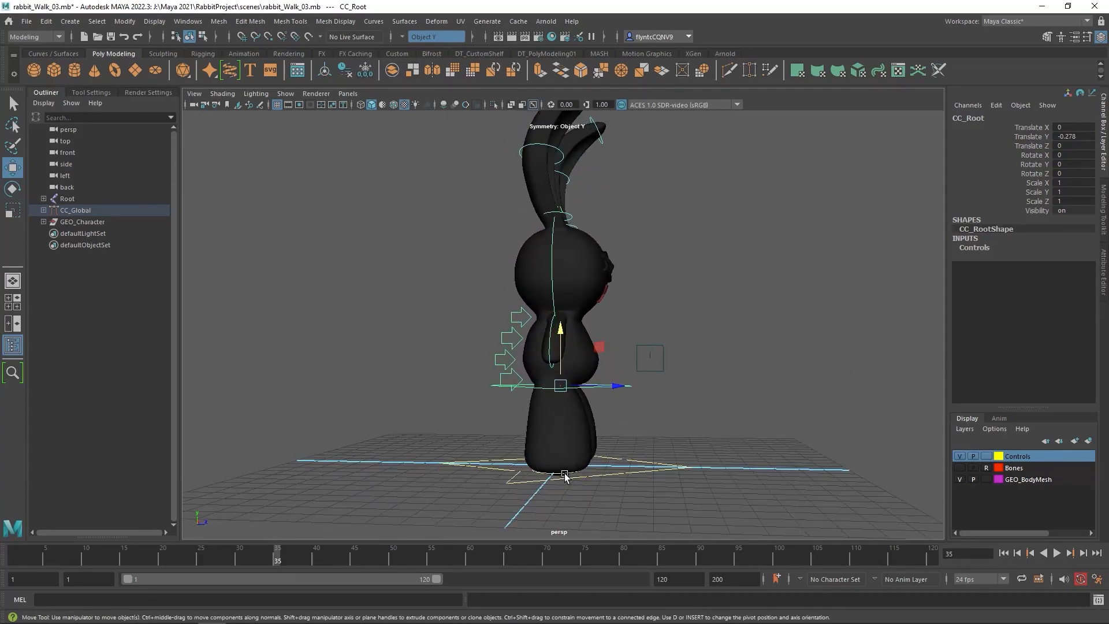
# Delete the CC_R_Leg01 control's keyframes from frame 13 onward
pyautogui.click(565, 475)
pyautogui.keyDown('alt'); pyautogui.moveTo(594, 482); pyautogui.dragTo(614, 487); pyautogui.keyUp('alt')
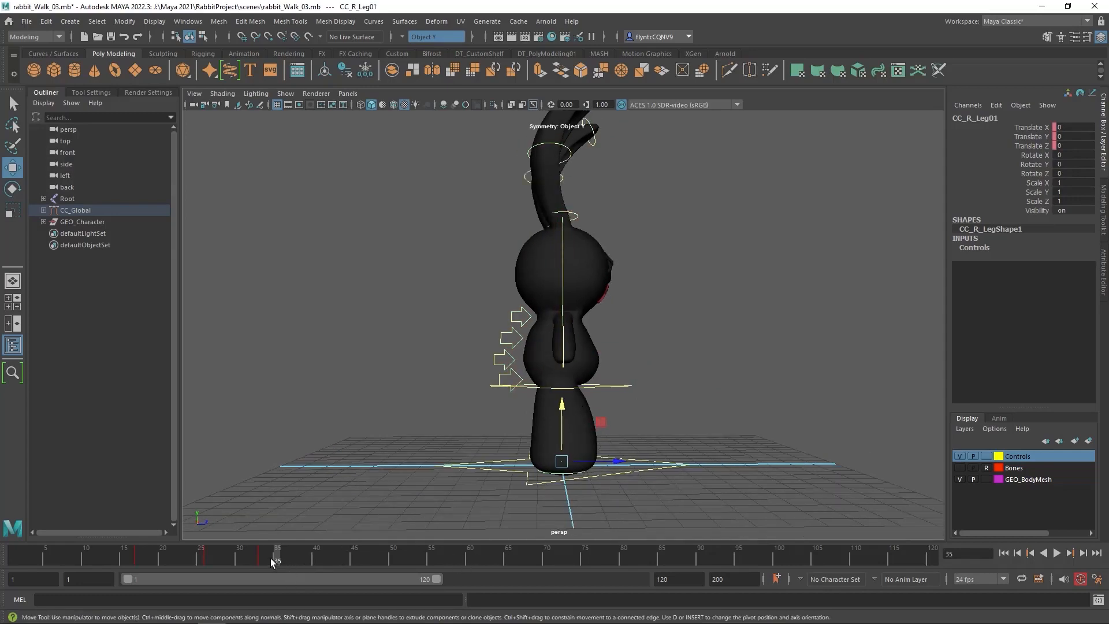
pyautogui.keyDown('shift'); pyautogui.moveTo(283, 556); pyautogui.dragTo(109, 556); pyautogui.keyUp('shift')
pyautogui.rightClick(192, 556)
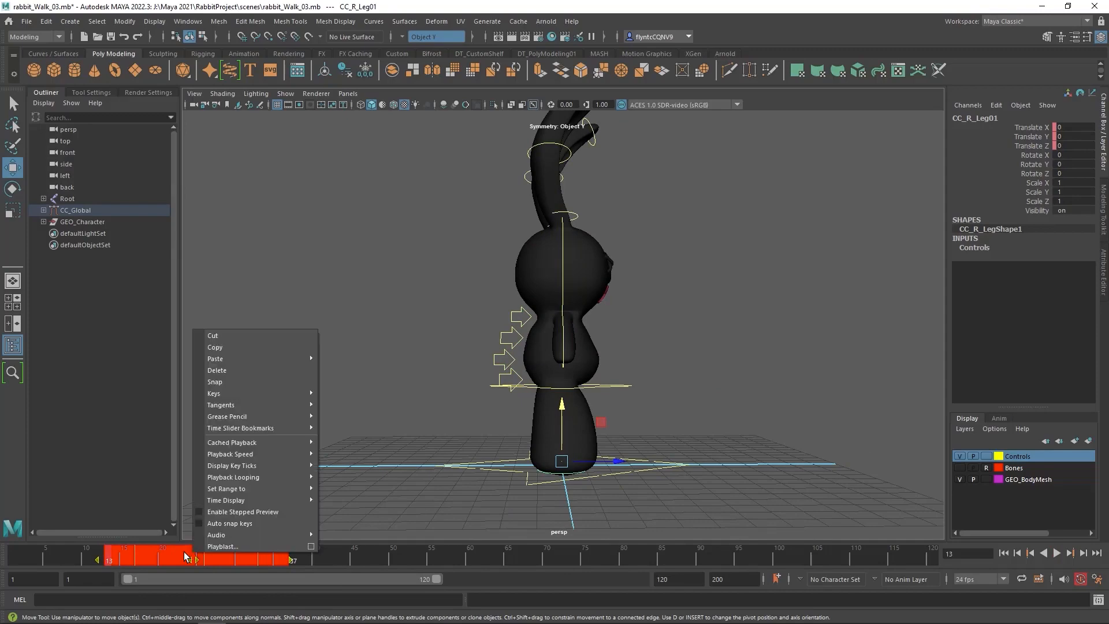
pyautogui.click(247, 366)
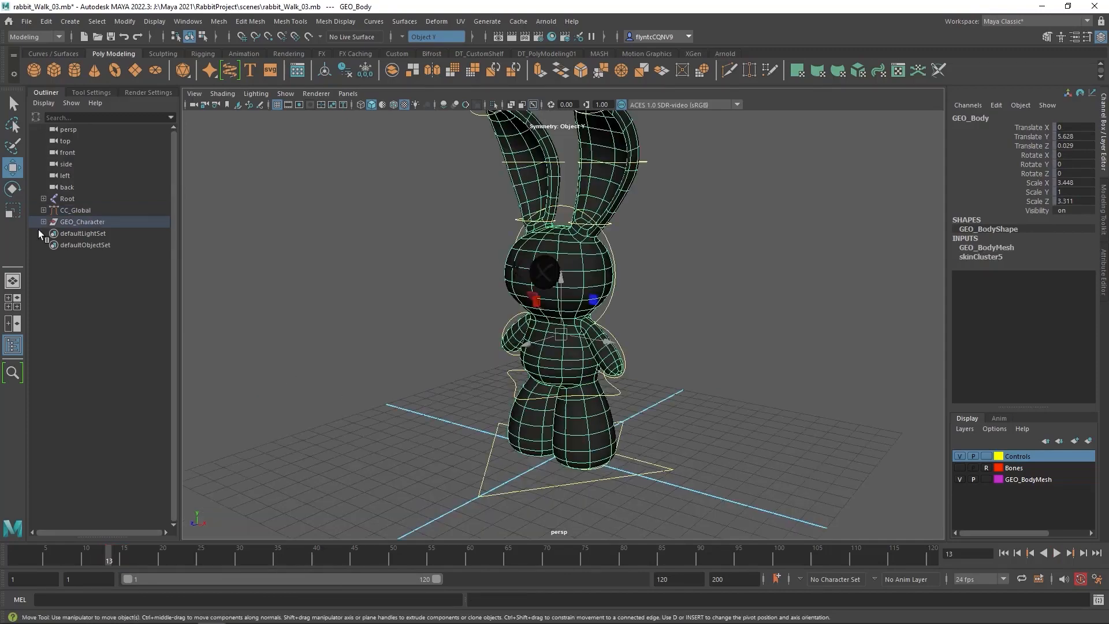
# Expand the CC_Global hierarchy and check the right and left leg controls for keyframes
pyautogui.keyDown('alt'); pyautogui.moveTo(535, 431); pyautogui.dragTo(554, 417); pyautogui.keyUp('alt')
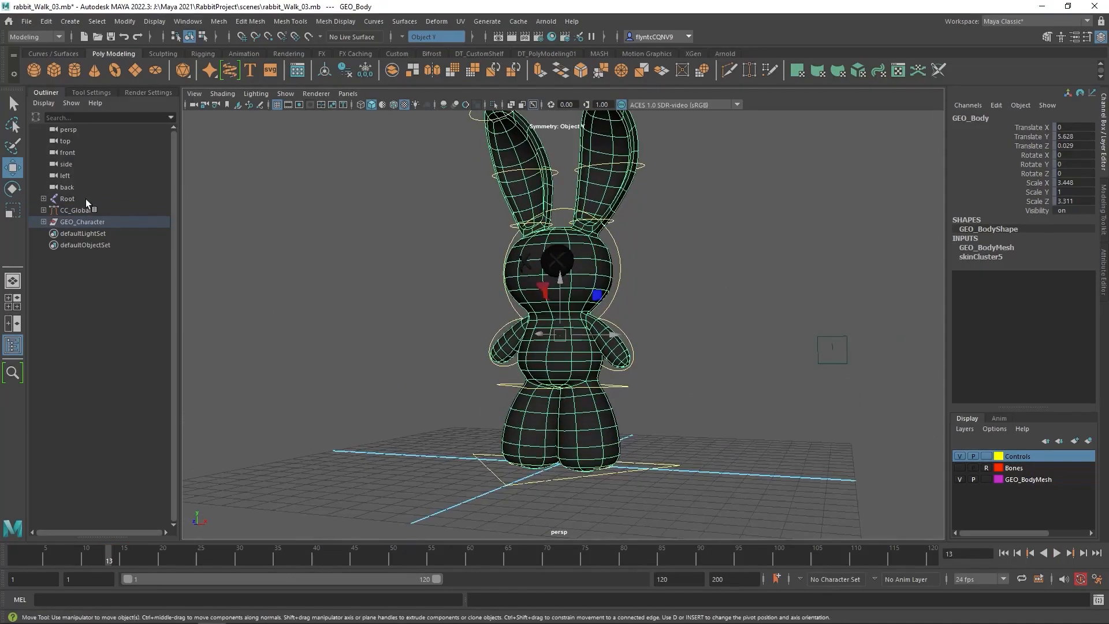
pyautogui.click(43, 210)
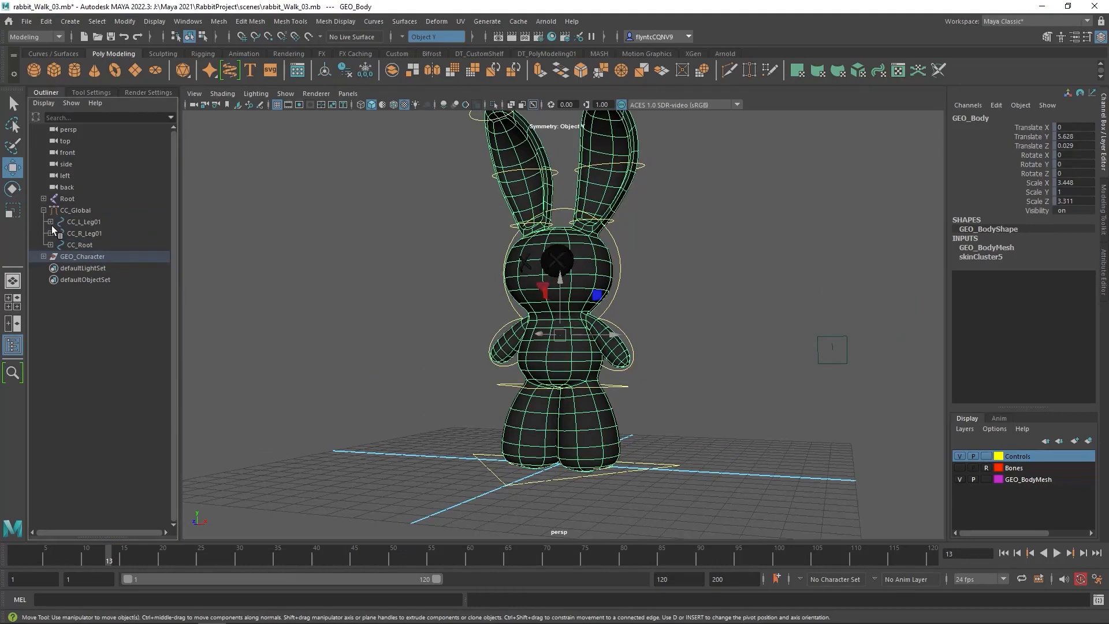
pyautogui.click(87, 233)
pyautogui.click(84, 222)
pyautogui.keyDown('alt'); pyautogui.moveTo(438, 458); pyautogui.dragTo(508, 457); pyautogui.keyUp('alt')
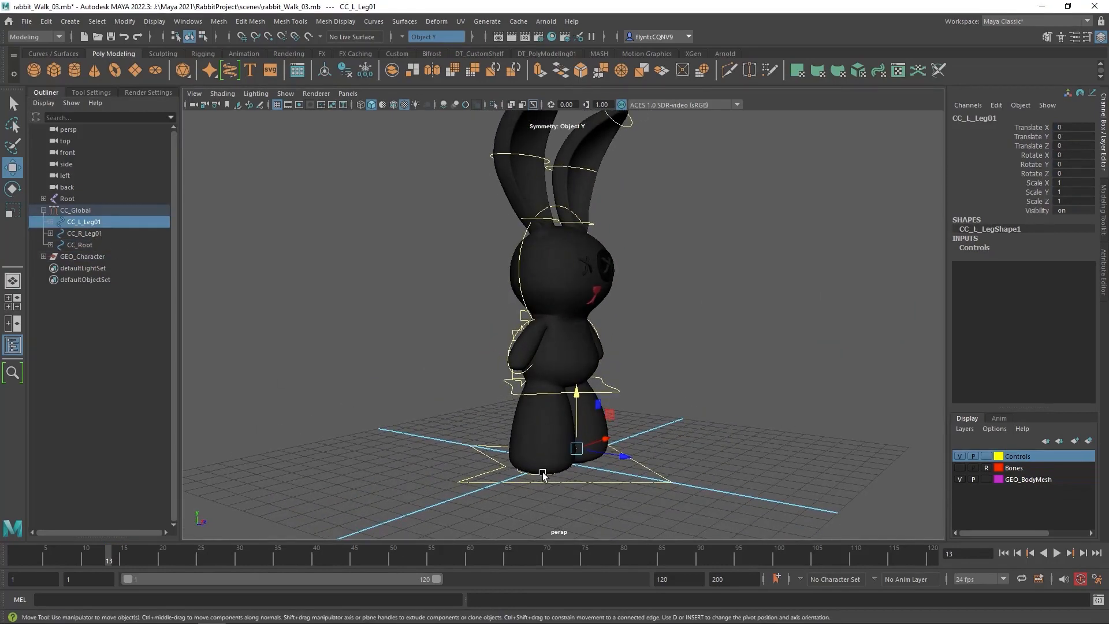
# Move the CC_R_Leg01 control backward to about -1.04 in Translate Z
pyautogui.click(541, 475)
pyautogui.click(249, 354)
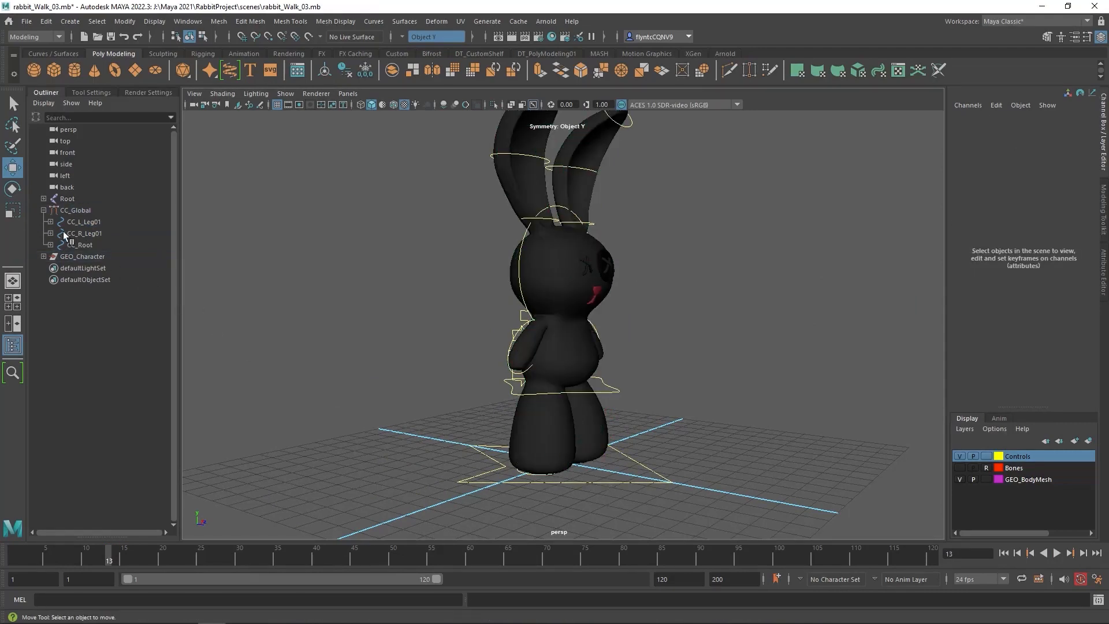
pyautogui.click(82, 229)
pyautogui.keyDown('alt'); pyautogui.moveTo(580, 511); pyautogui.dragTo(352, 469); pyautogui.keyUp('alt')
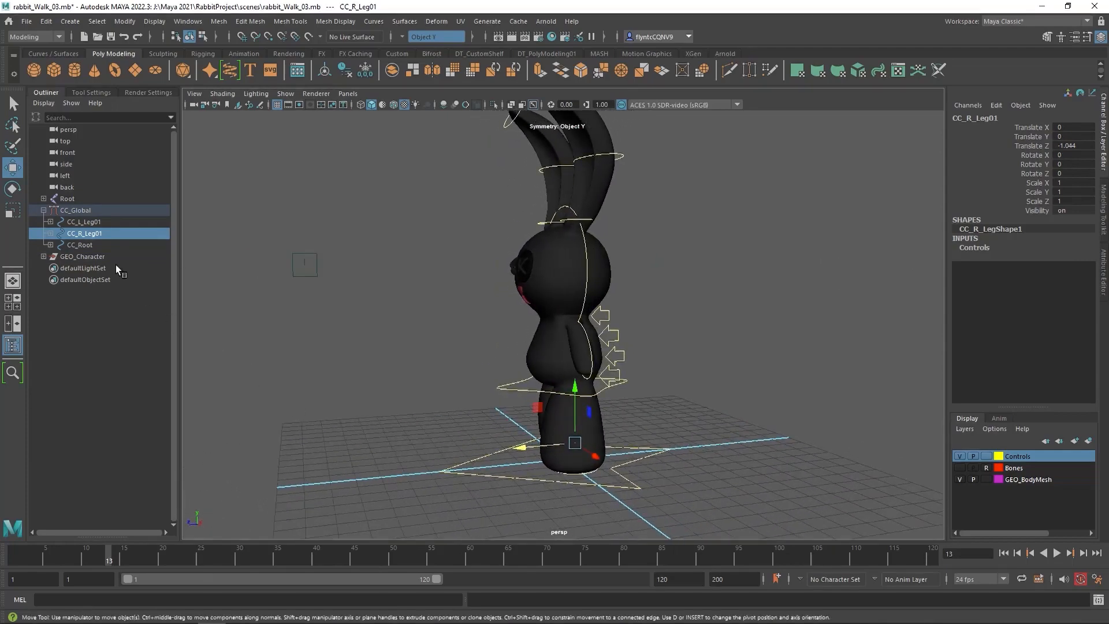
# Move the CC_L_Leg01 control forward to about 0.95 in Translate Z
pyautogui.click(106, 220)
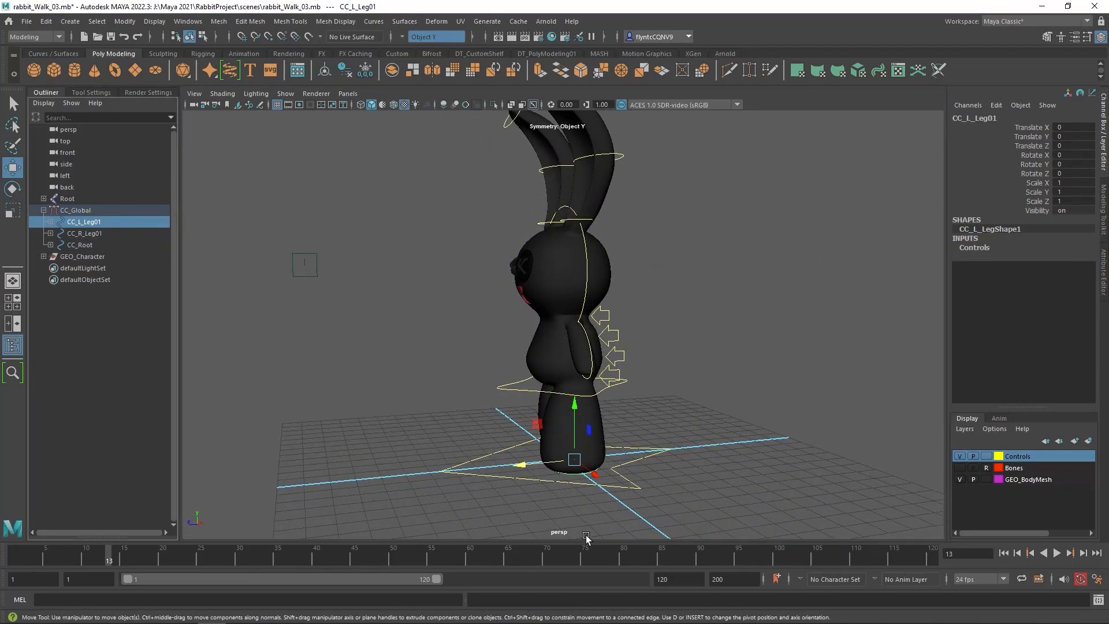
pyautogui.keyDown('alt'); pyautogui.moveTo(565, 483); pyautogui.dragTo(354, 461); pyautogui.keyUp('alt')
pyautogui.keyDown('alt'); pyautogui.moveTo(607, 319); pyautogui.dragTo(580, 350, button='middle'); pyautogui.keyUp('alt')
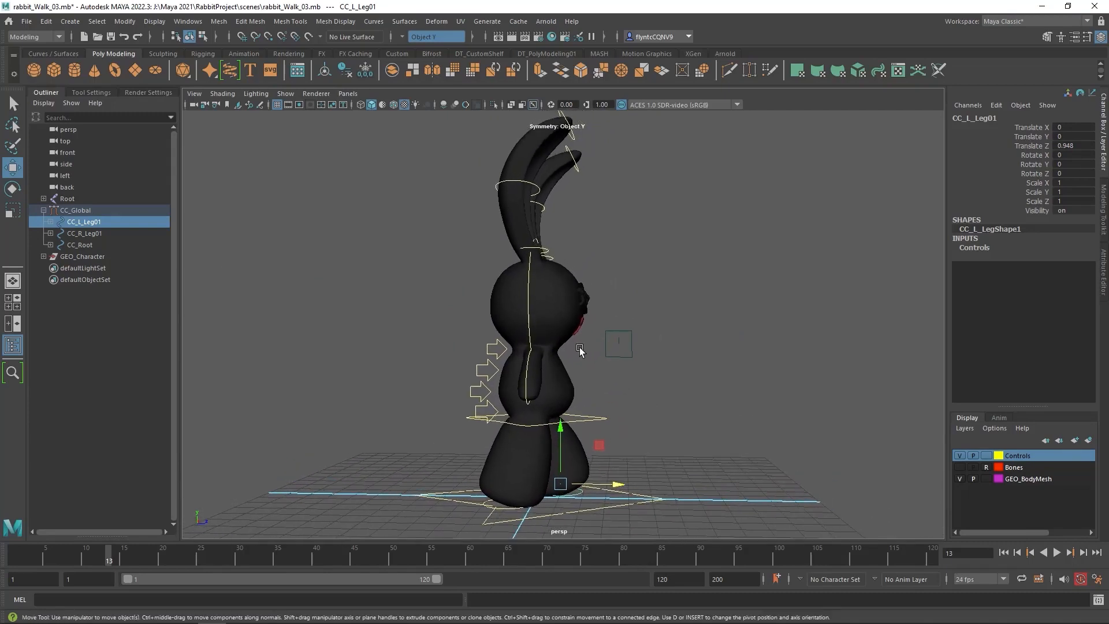
# Switch to YouTube in the browser and play the Athletic Male Standard Walk reference to study the arm and leg poses
pyautogui.hotkey('alt', 'Tab')
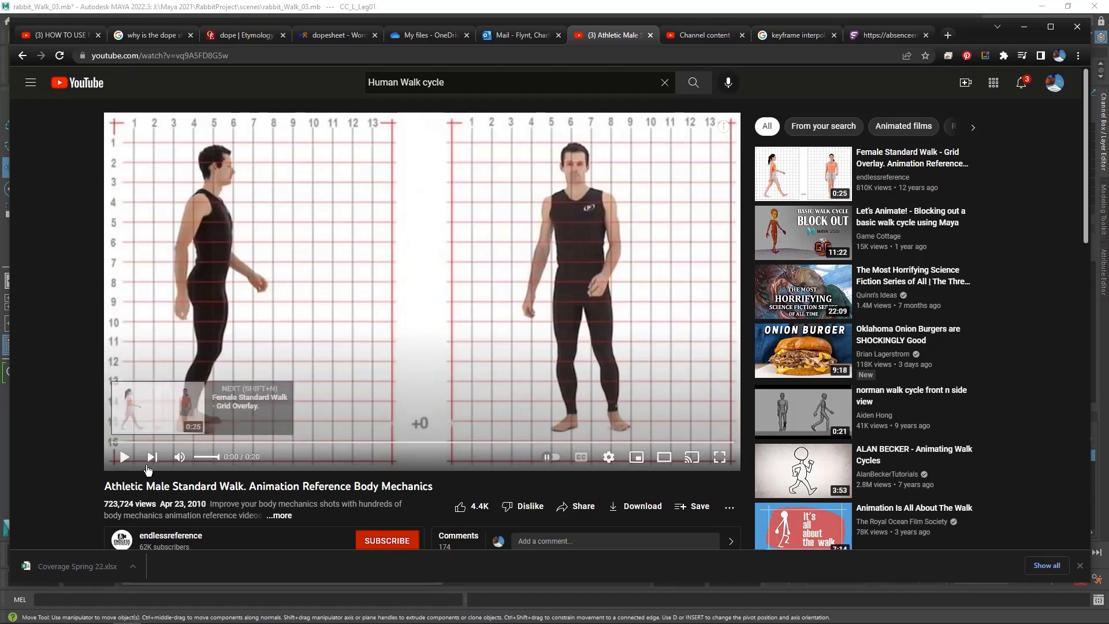
pyautogui.click(124, 458)
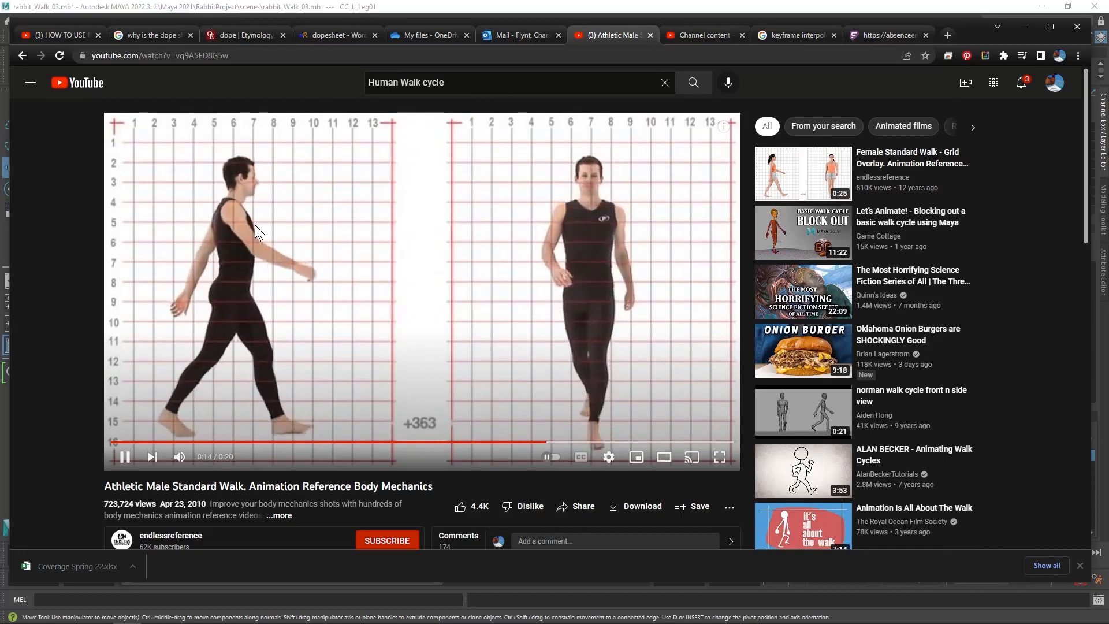
pyautogui.click(803, 174)
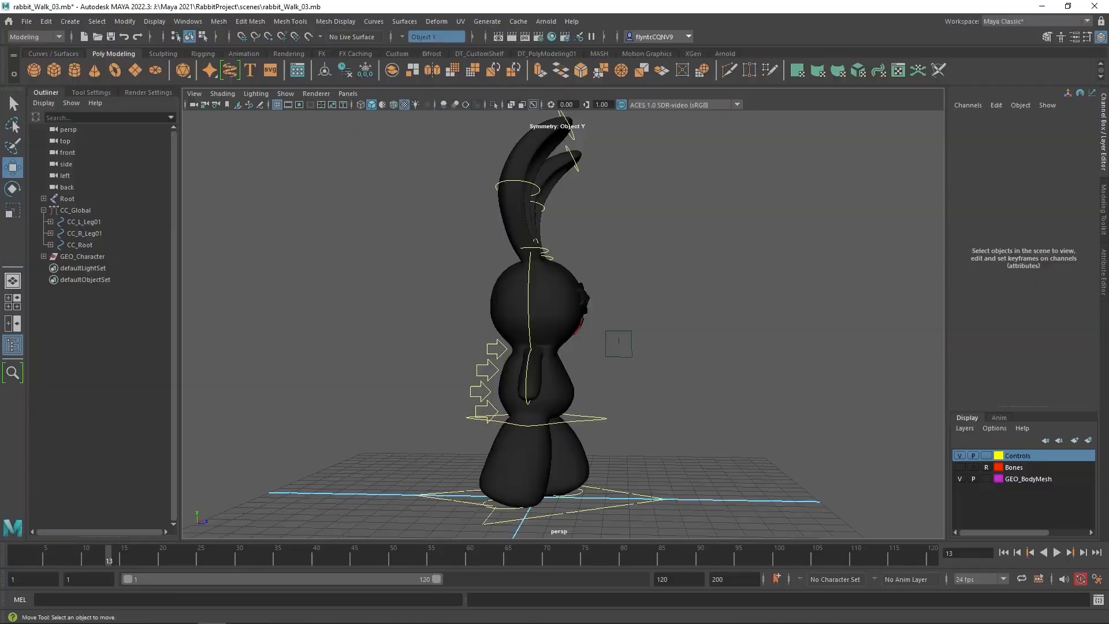
# Back in Maya, rotate the right arm control forward and the left arm control back to about 29 degrees in Y
pyautogui.keyDown('alt'); pyautogui.moveTo(703, 404); pyautogui.dragTo(716, 406); pyautogui.keyUp('alt')
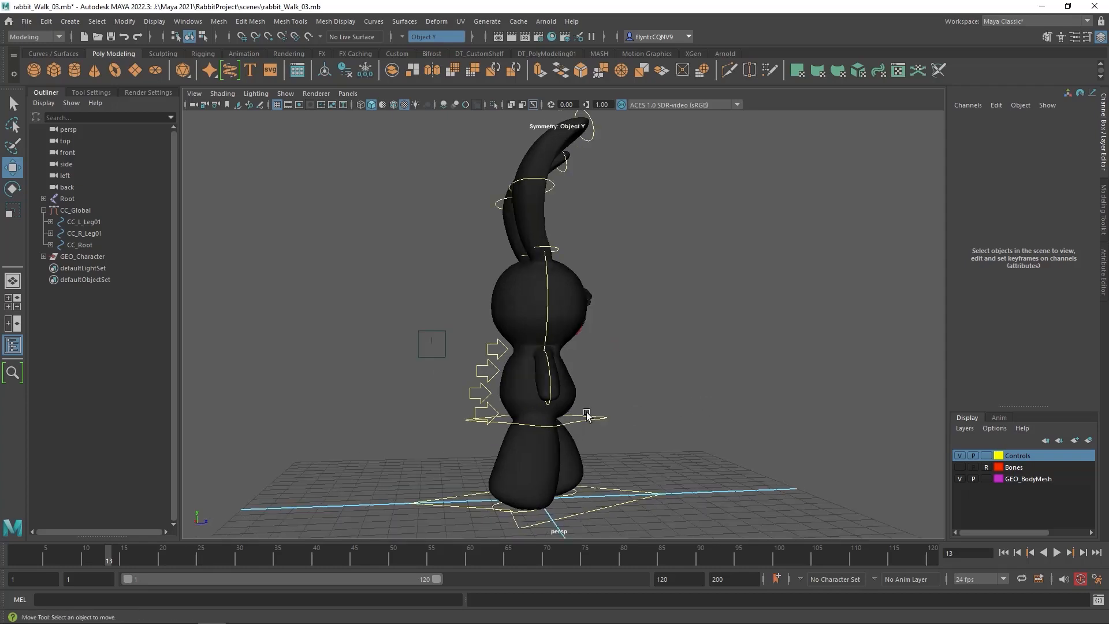
pyautogui.click(549, 404)
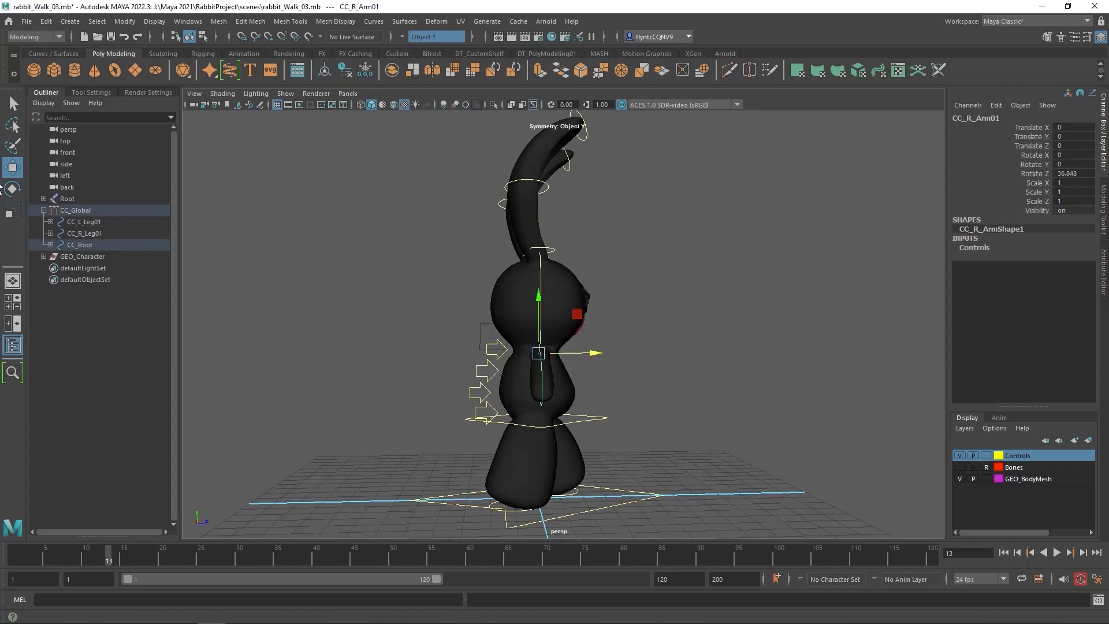
pyautogui.click(12, 188)
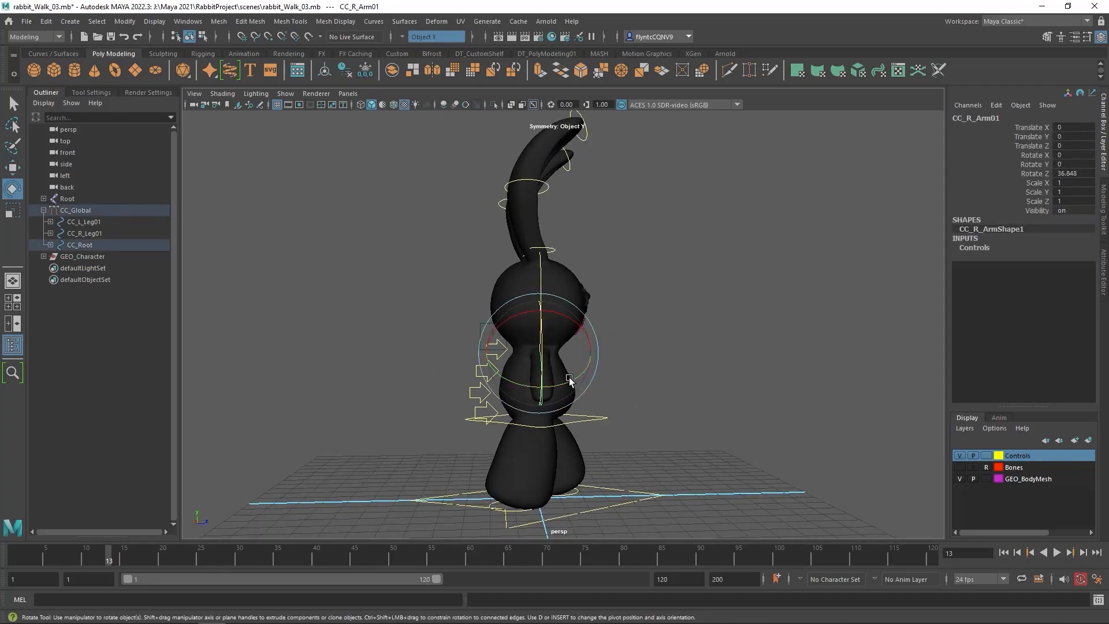
pyautogui.moveTo(573, 380); pyautogui.dragTo(853, 414)
pyautogui.click(631, 386)
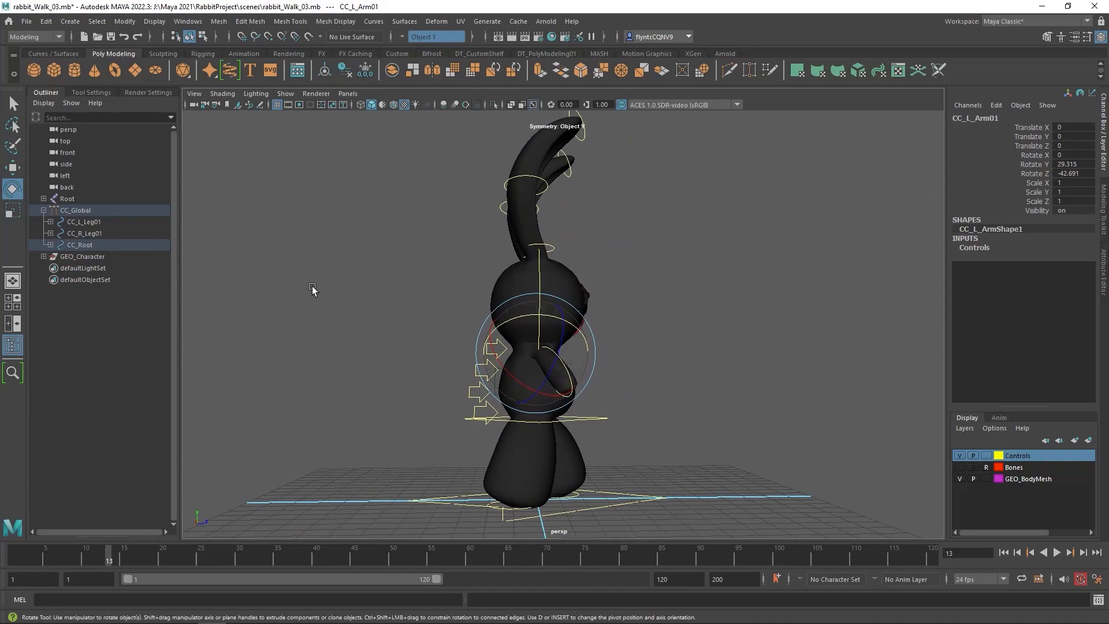
# Lower the CC_Root control to about -0.353 in Translate Y
pyautogui.click(588, 420)
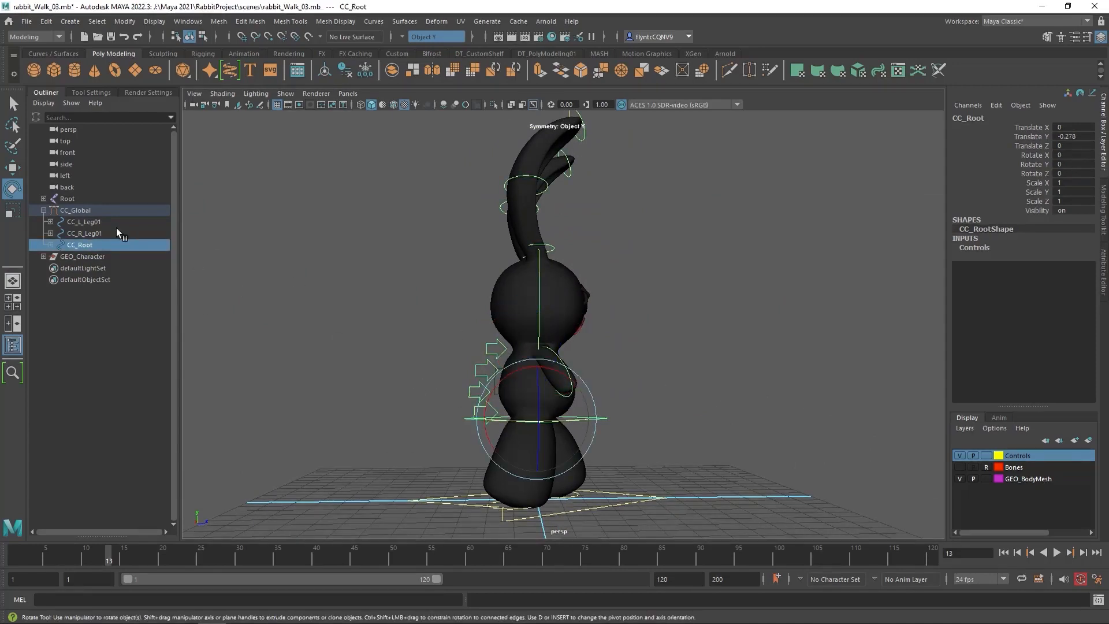
pyautogui.press('w')
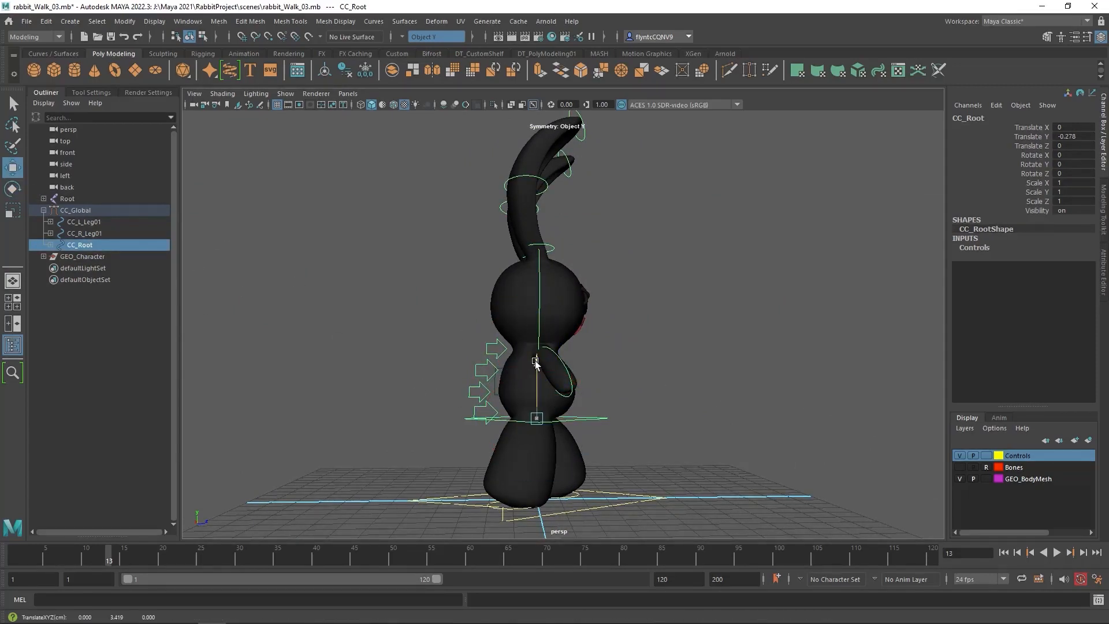
pyautogui.moveTo(536, 360); pyautogui.dragTo(536, 363)
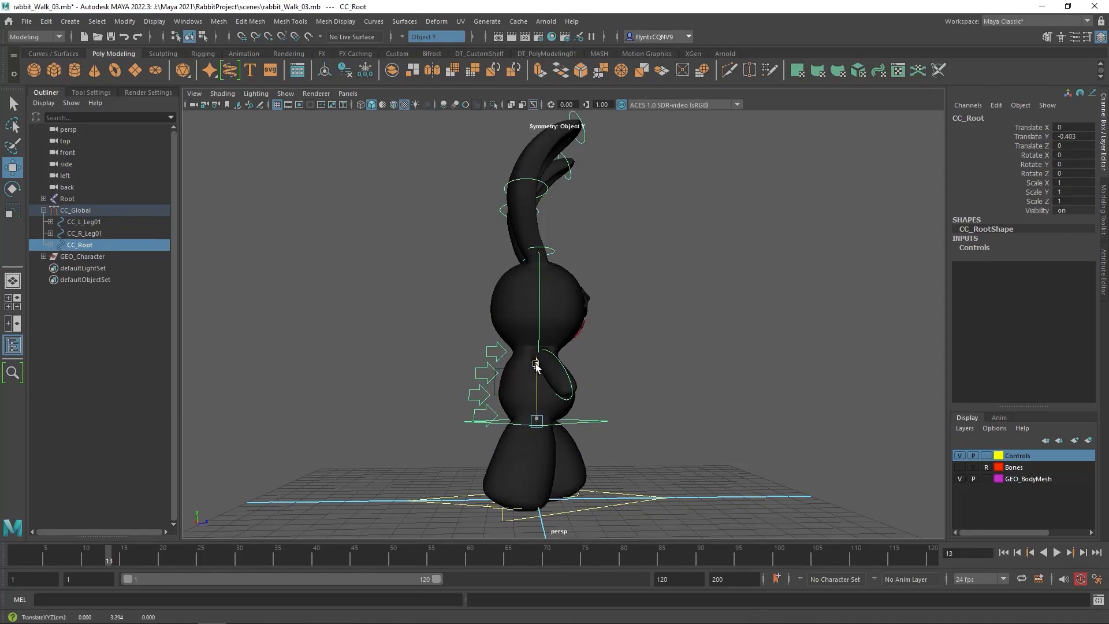
pyautogui.moveTo(536, 364); pyautogui.dragTo(536, 362)
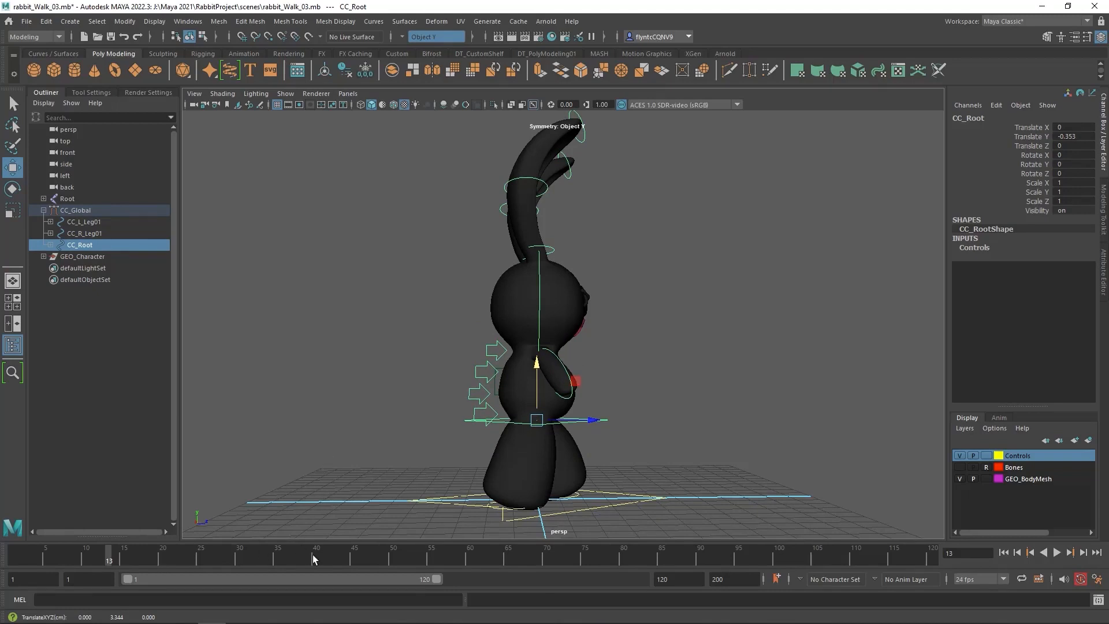
# Set the animation end time to 24 frames and move the current time to frame 1
pyautogui.doubleClick(733, 579)
pyautogui.write('24')
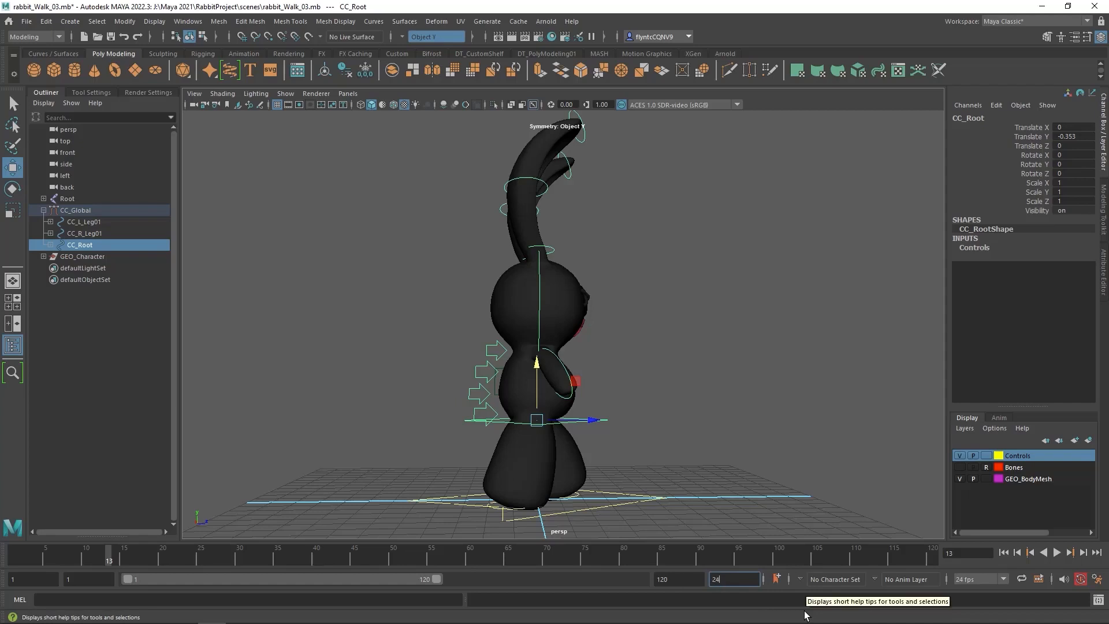
pyautogui.press('Return')
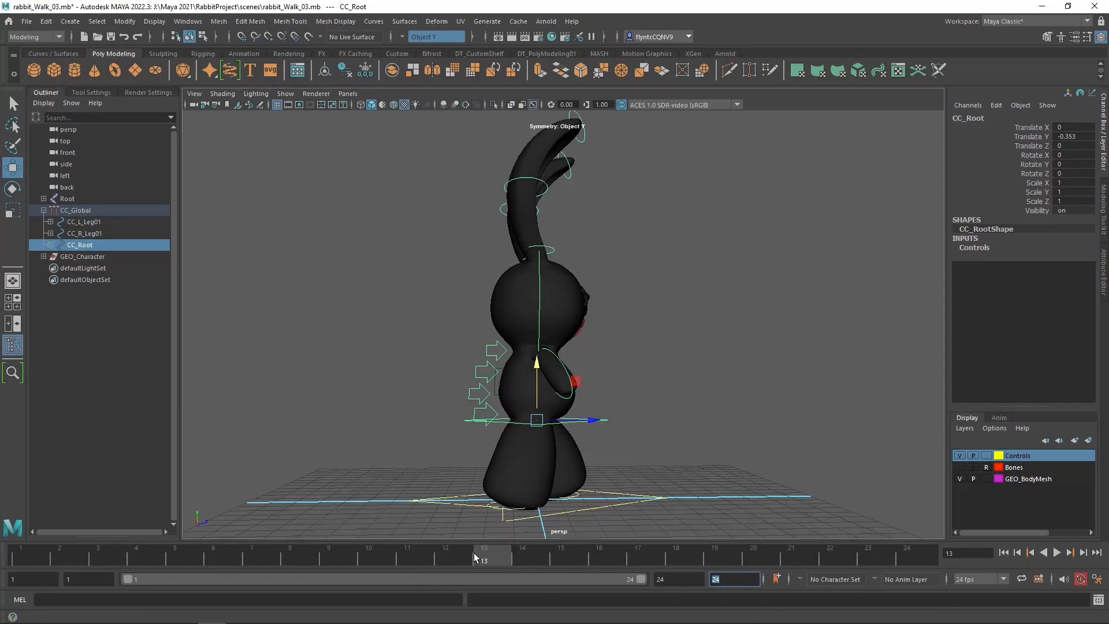
pyautogui.moveTo(504, 555)
pyautogui.mouseDown()
pyautogui.moveTo(98, 570)
pyautogui.moveTo(23, 561)
pyautogui.mouseUp()
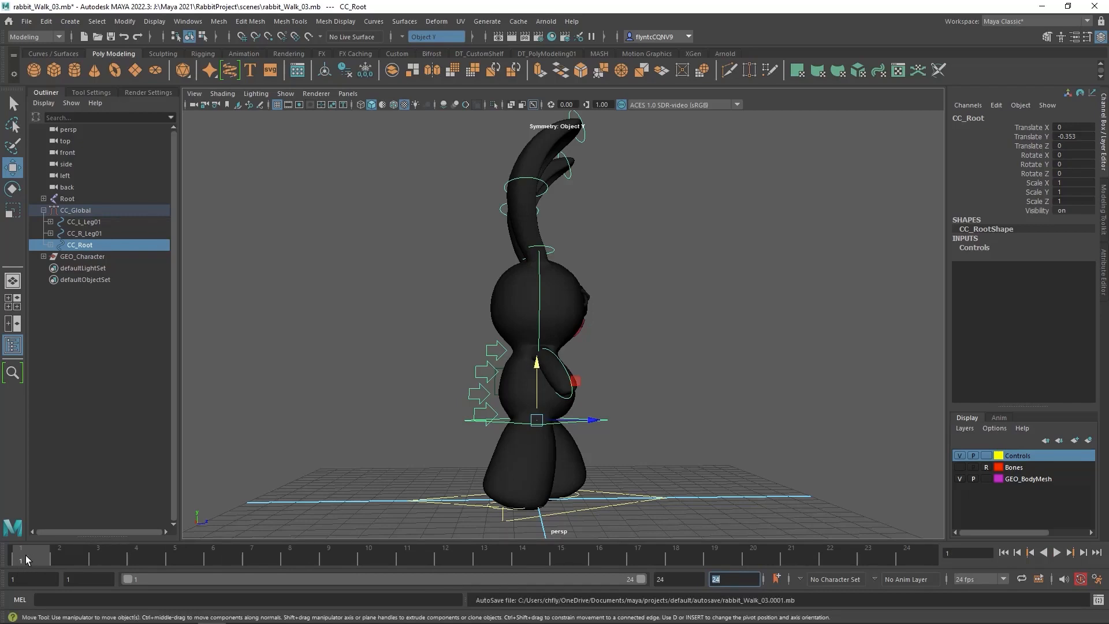
# Expand the CC_Global hierarchy in the Outliner, including both leg controls and CC_Root
pyautogui.click(43, 211)
pyautogui.click(43, 210)
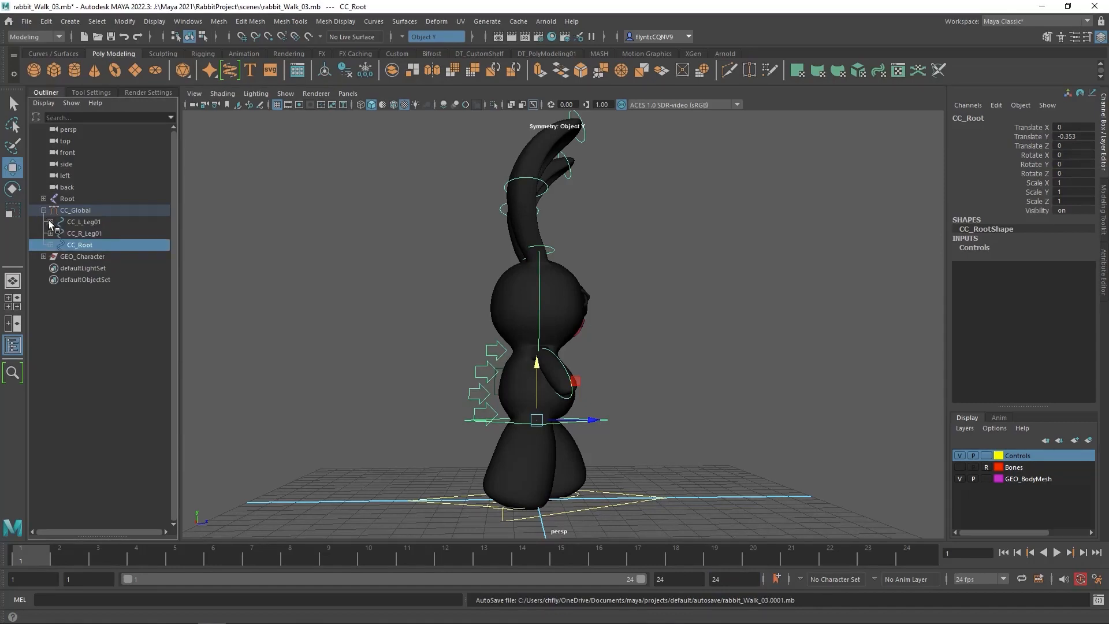
pyautogui.click(51, 222)
pyautogui.click(51, 245)
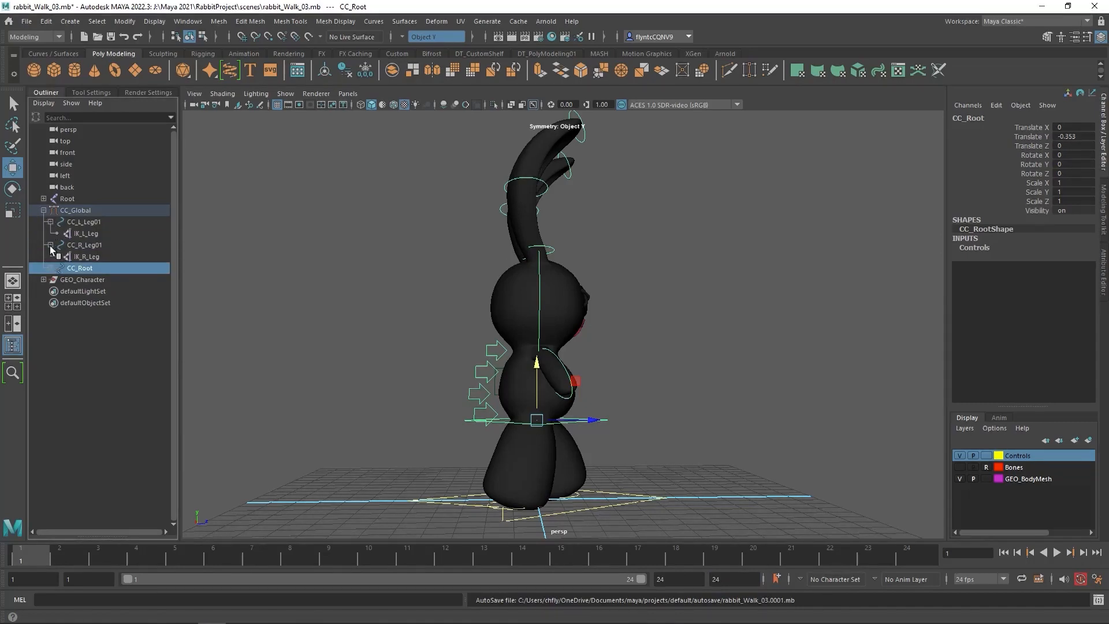
pyautogui.click(50, 221)
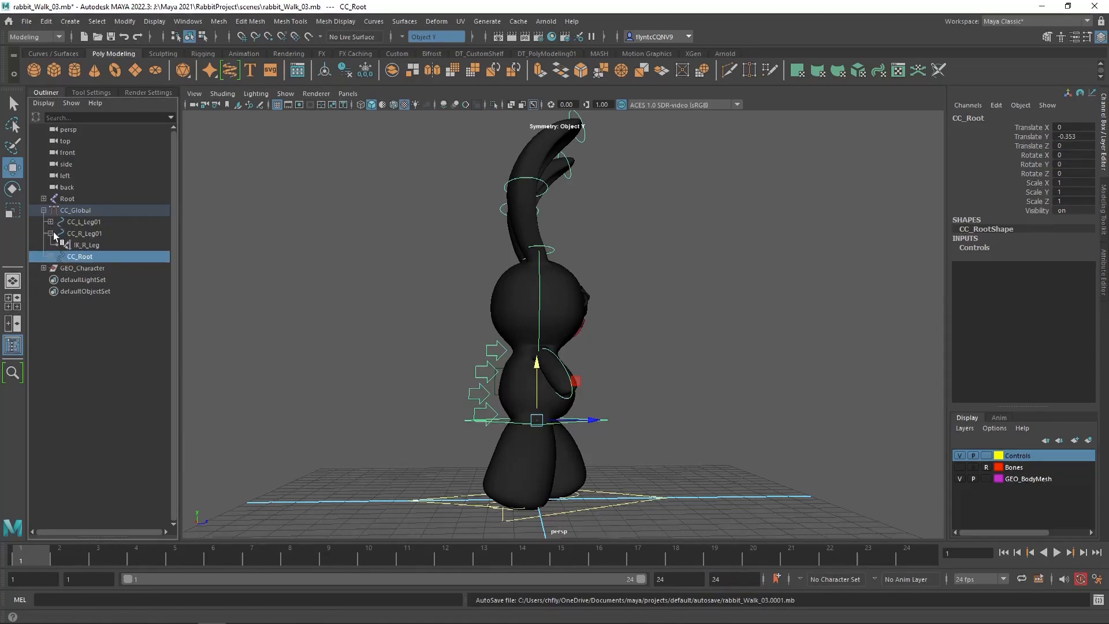
pyautogui.click(50, 221)
pyautogui.click(51, 268)
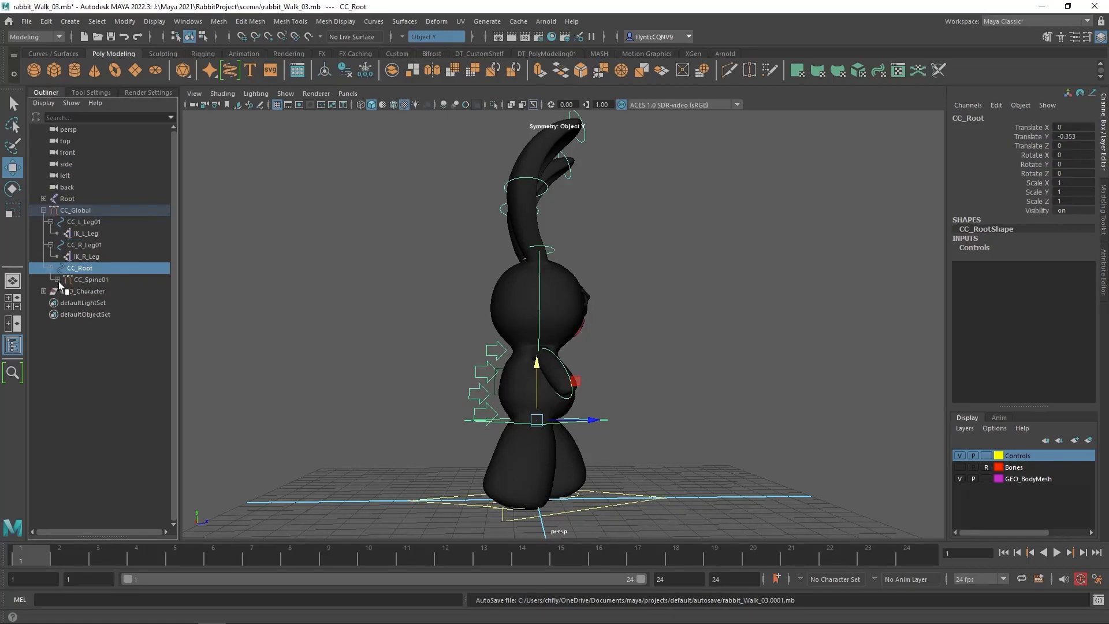
# Expand the spine, head and ear controls, and select the whole hierarchy from CC_Global through CC_R_Arm01
pyautogui.click(57, 279)
pyautogui.click(64, 291)
pyautogui.click(71, 303)
pyautogui.click(78, 314)
pyautogui.click(85, 326)
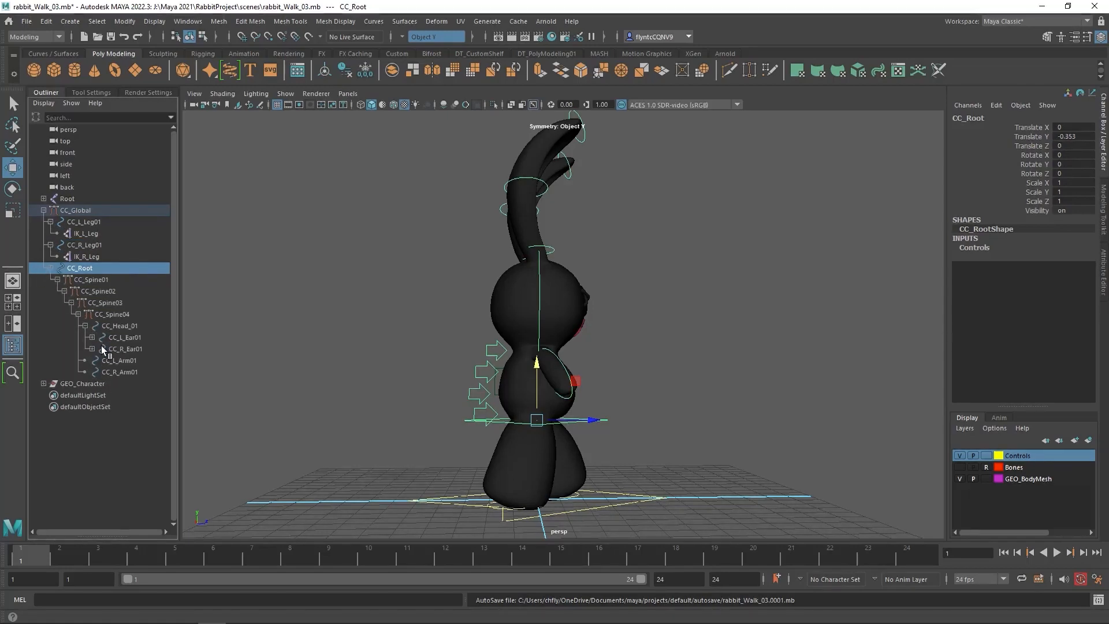
pyautogui.click(92, 337)
pyautogui.click(99, 349)
pyautogui.click(92, 372)
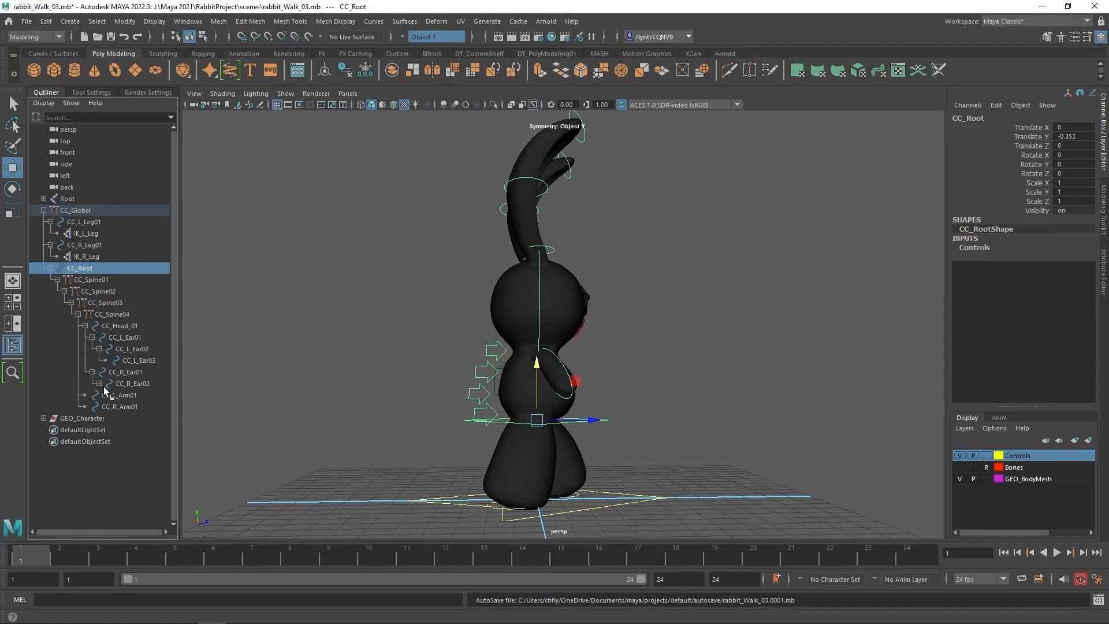
pyautogui.click(99, 384)
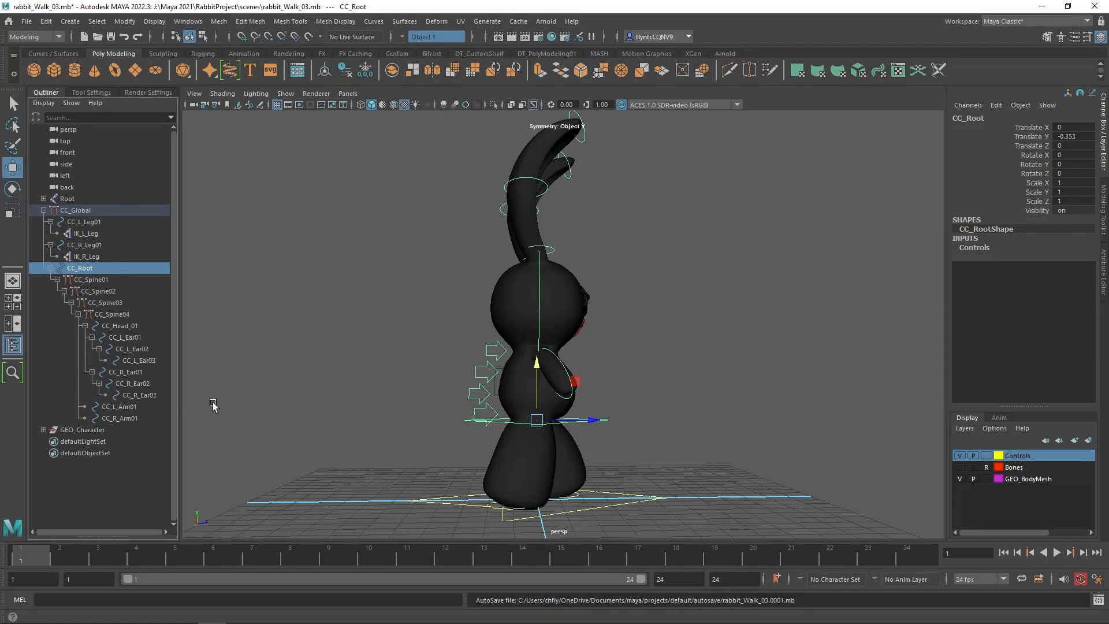
pyautogui.click(87, 209)
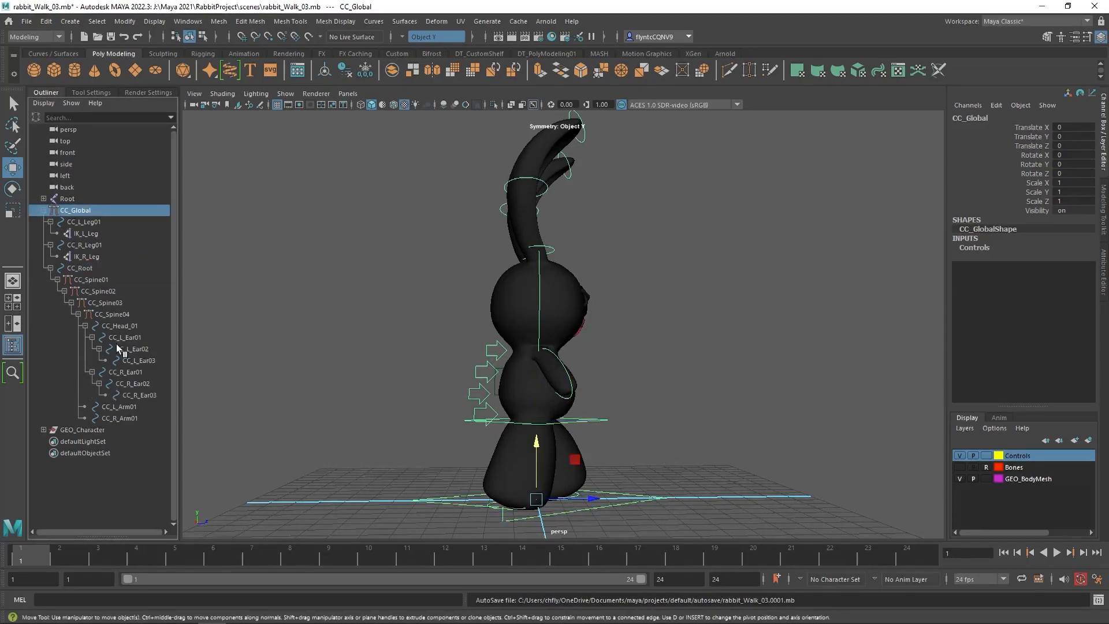
pyautogui.keyDown('shift'); pyautogui.click(137, 421); pyautogui.keyUp('shift')
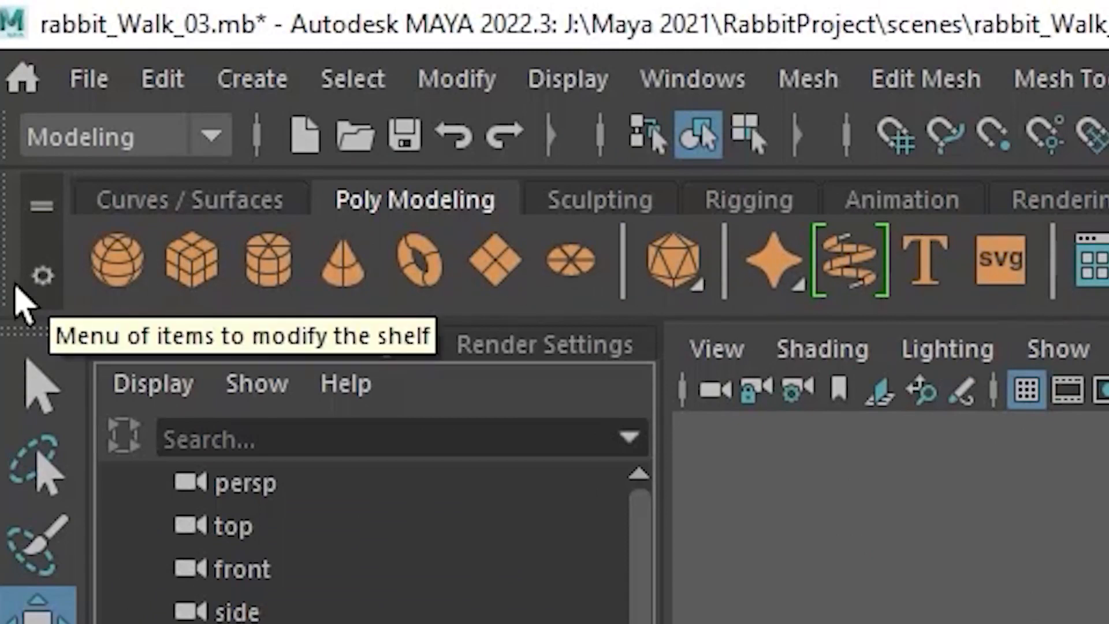
# Start creating a new custom shelf
pyautogui.click(42, 271)
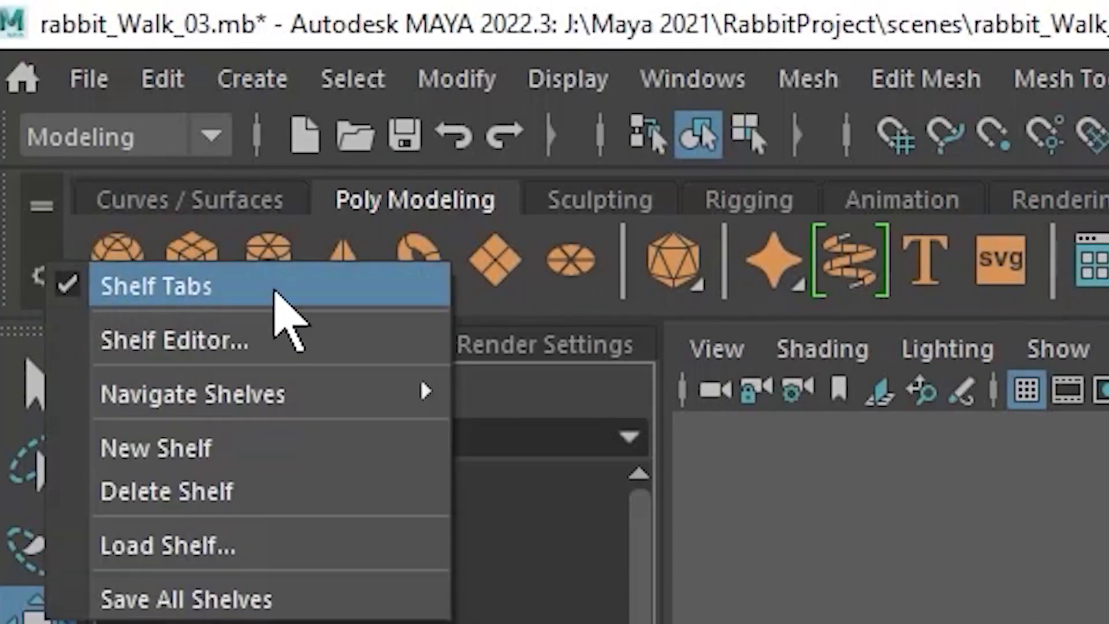
pyautogui.click(289, 449)
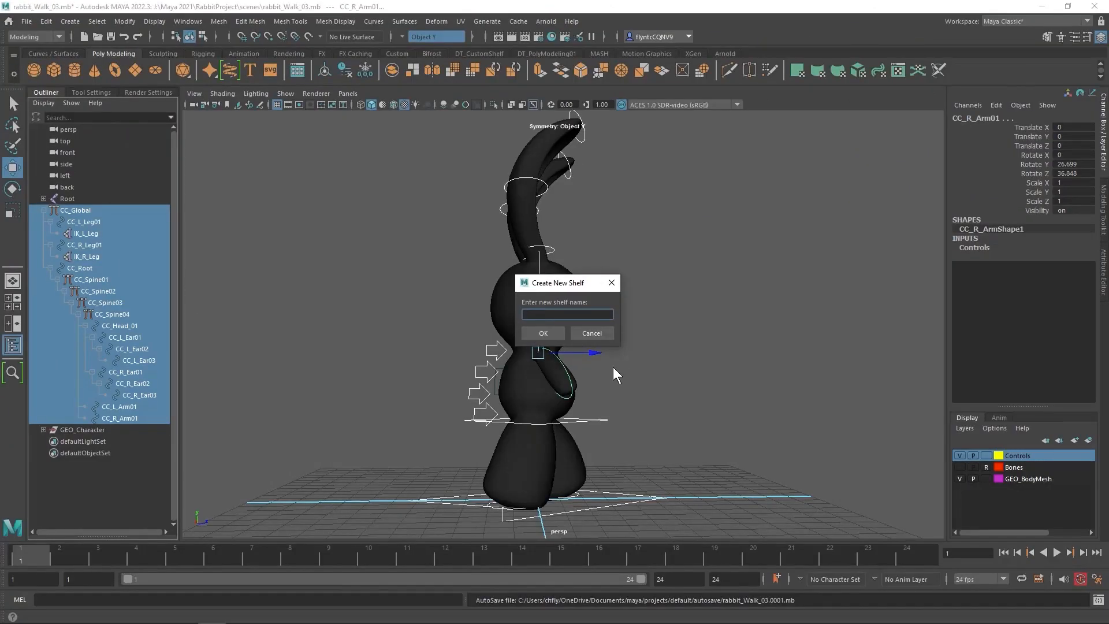
# Try to name the new shelf Animation Tools, followed by another attempt with a name beginning with Qui
pyautogui.write('Animation Tools')
pyautogui.click(558, 335)
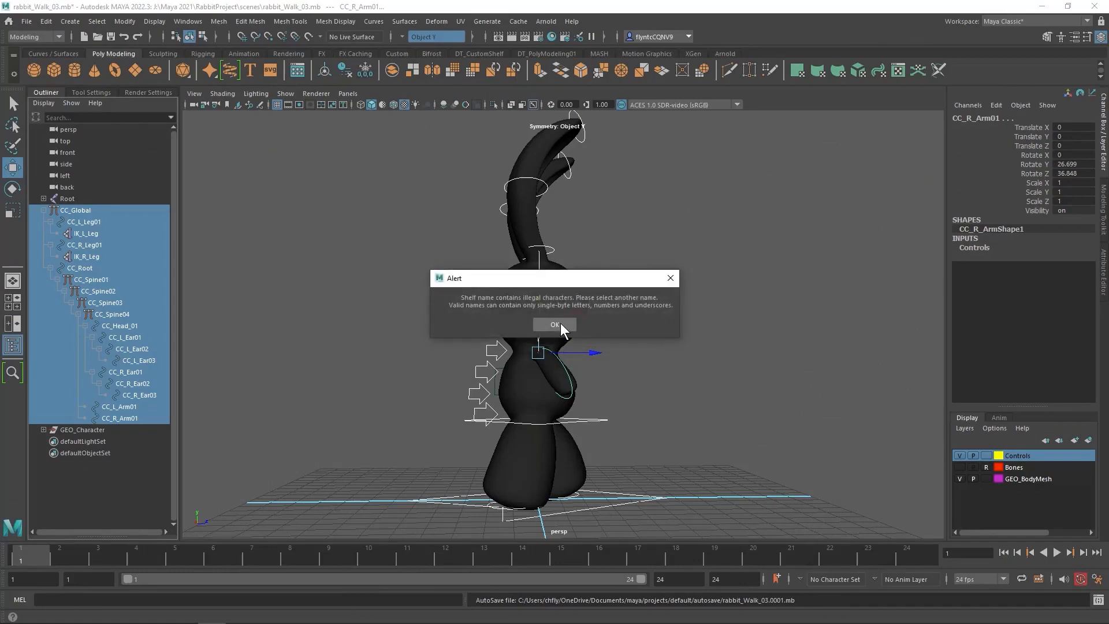
pyautogui.click(560, 323)
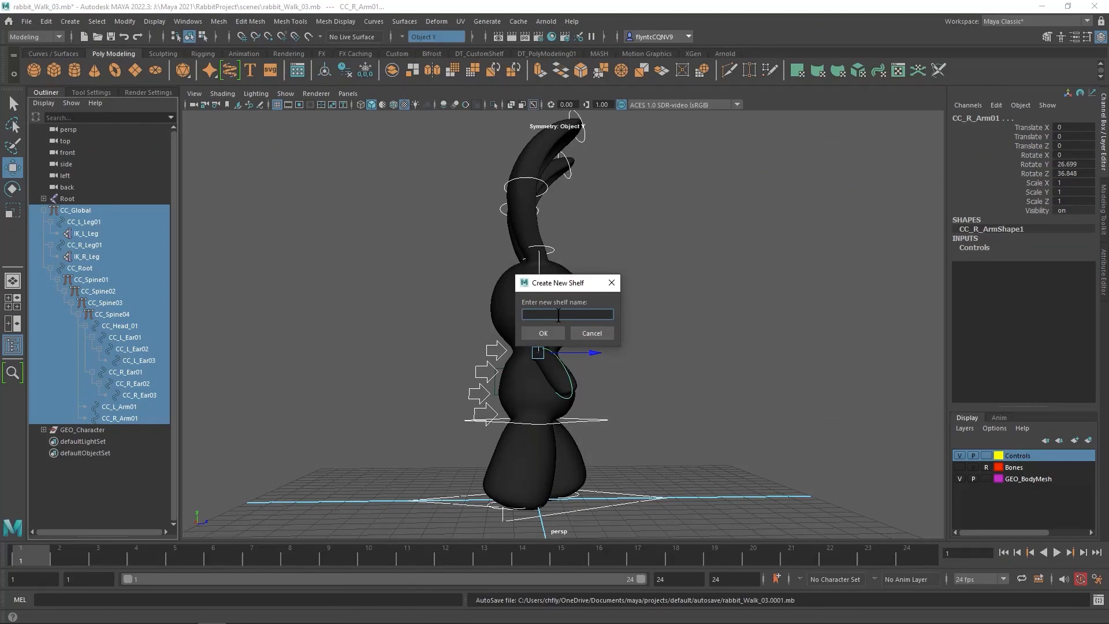
pyautogui.write('Quick Selection')
pyautogui.press('Return')
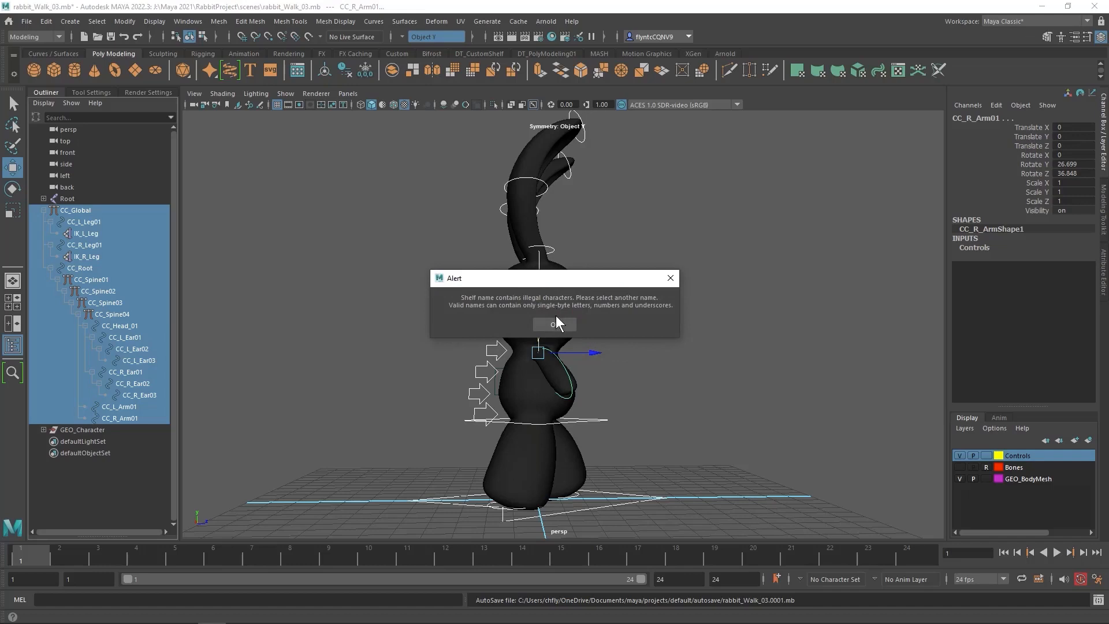
pyautogui.click(567, 328)
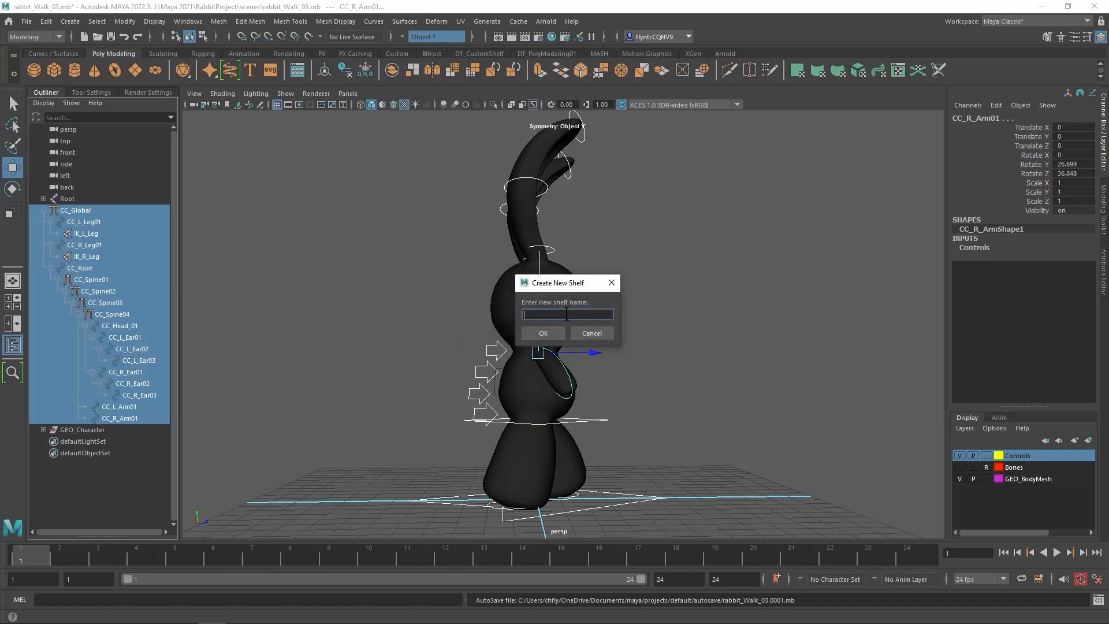
# Name the new shelf QuickSelection and create it
pyautogui.write('QuickSelection')
pyautogui.click(543, 333)
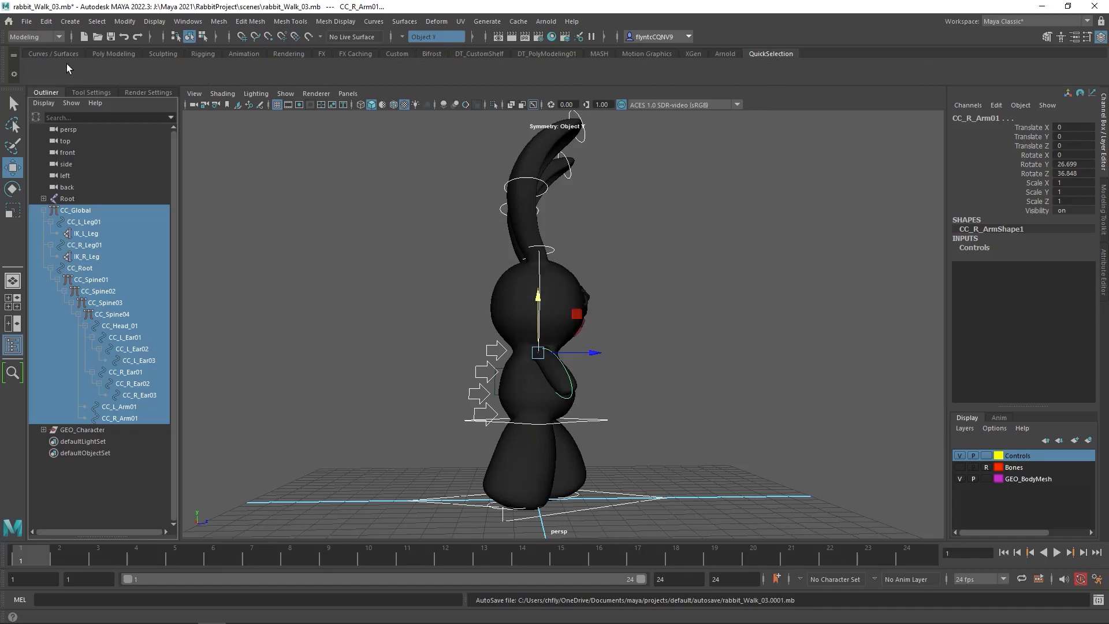
# Create a quick select set named AllControls from the selected controls and add it to the QuickSelection shelf
pyautogui.click(69, 21)
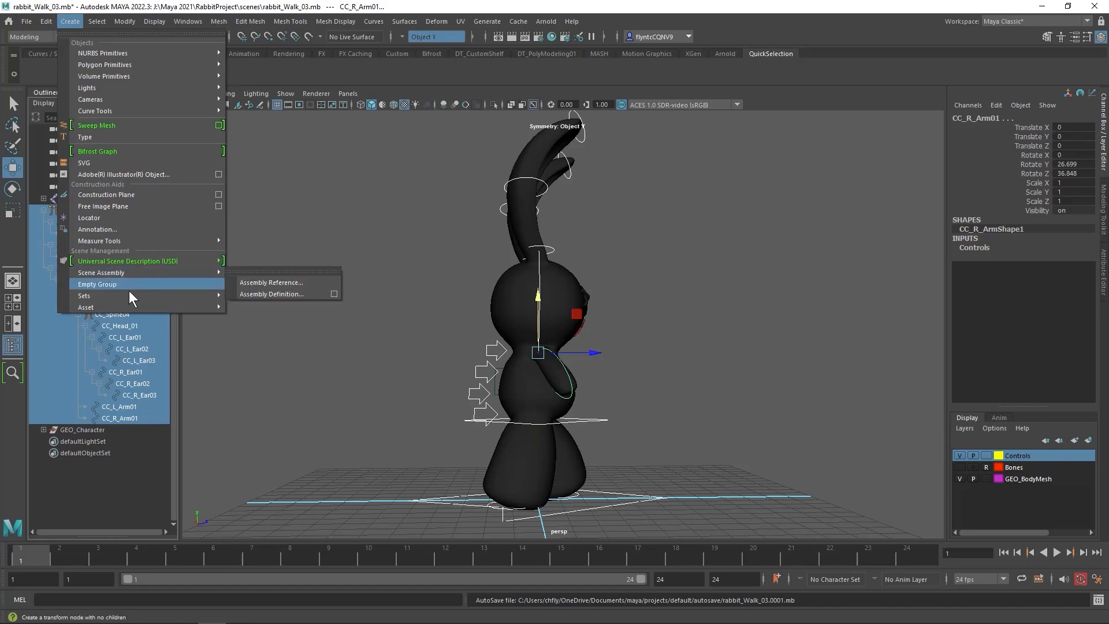
pyautogui.moveTo(130, 294)
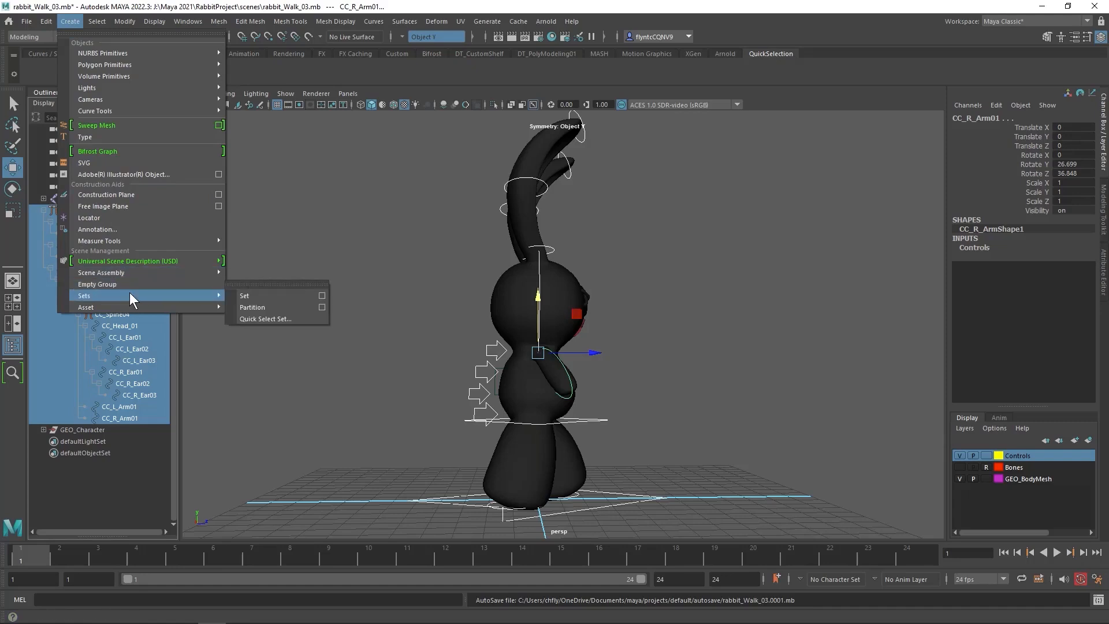
pyautogui.click(286, 320)
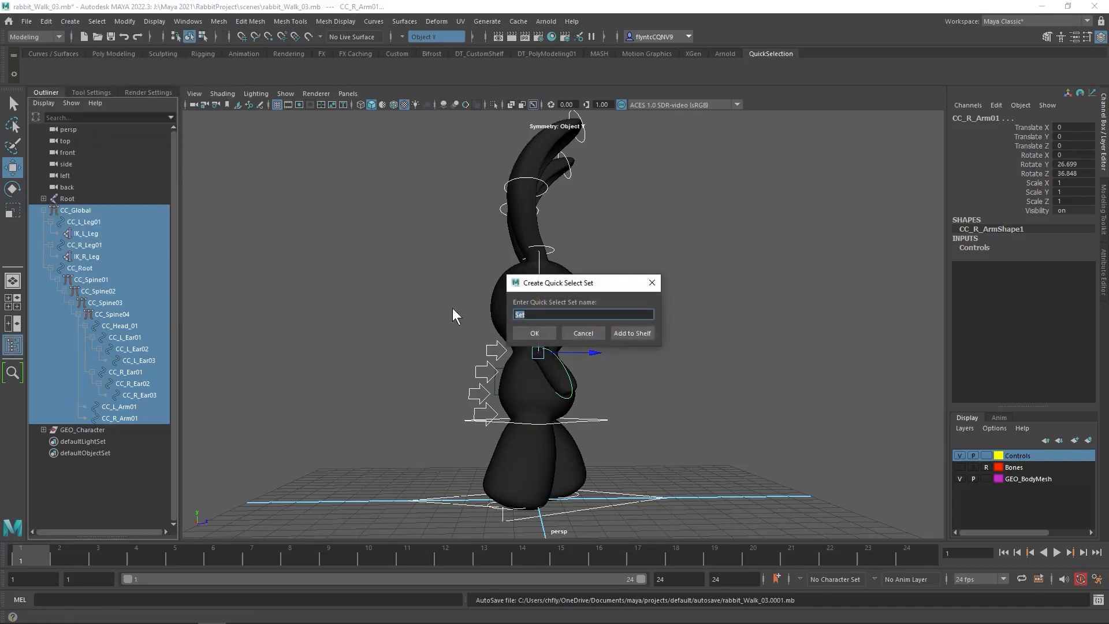
pyautogui.write('AllControls')
pyautogui.click(632, 333)
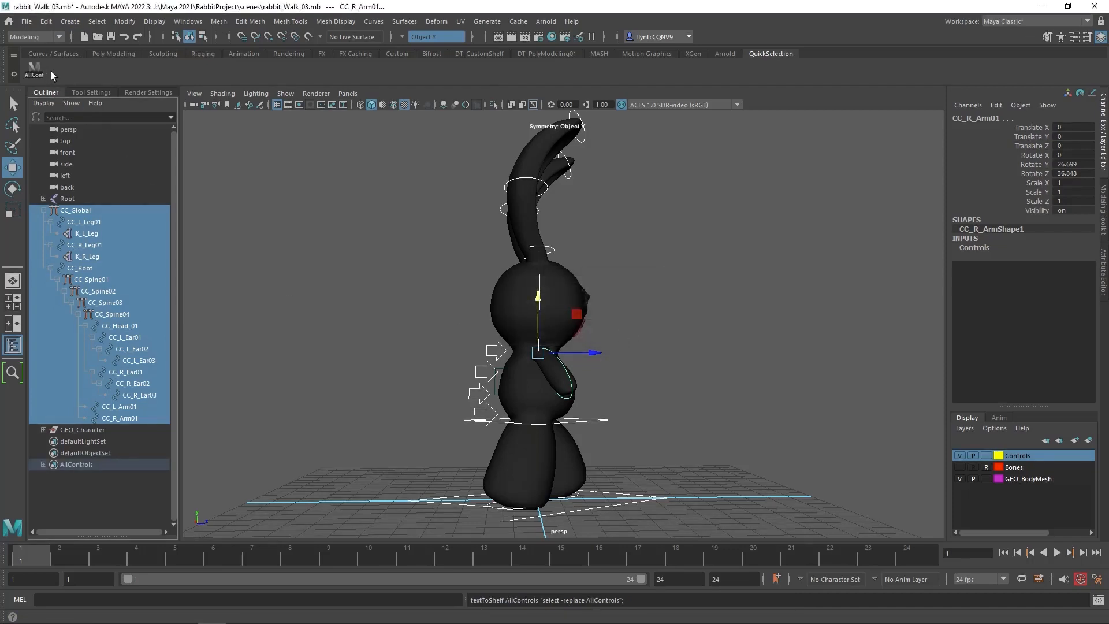
# Reselect all controls through the AllControls set and key them at frame 1, with Auto Keyframe enabled
pyautogui.click(65, 130)
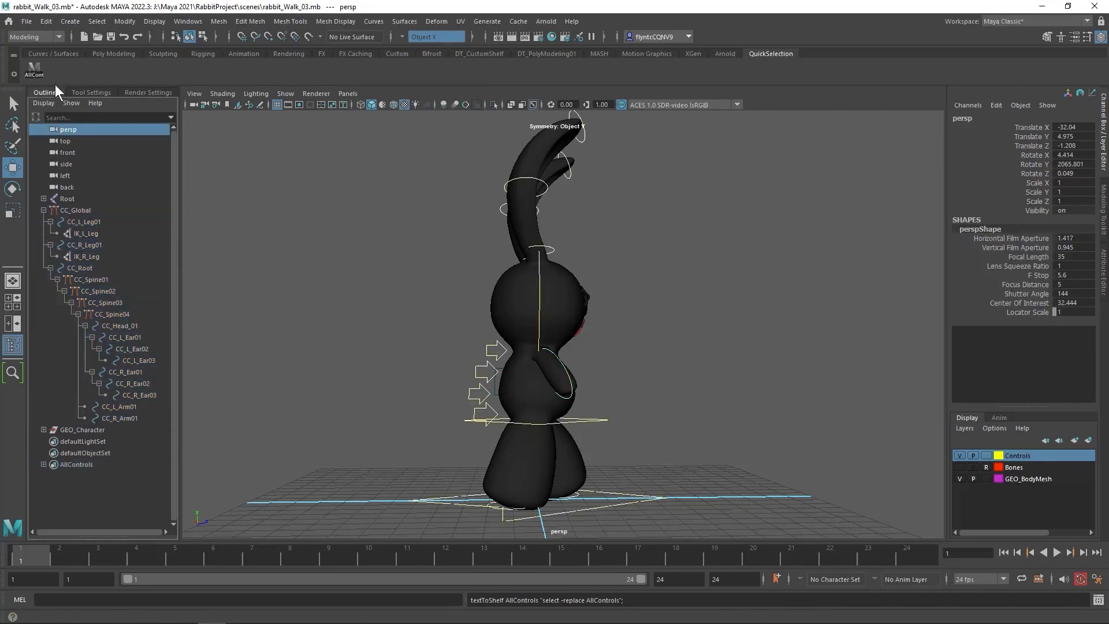
pyautogui.click(38, 68)
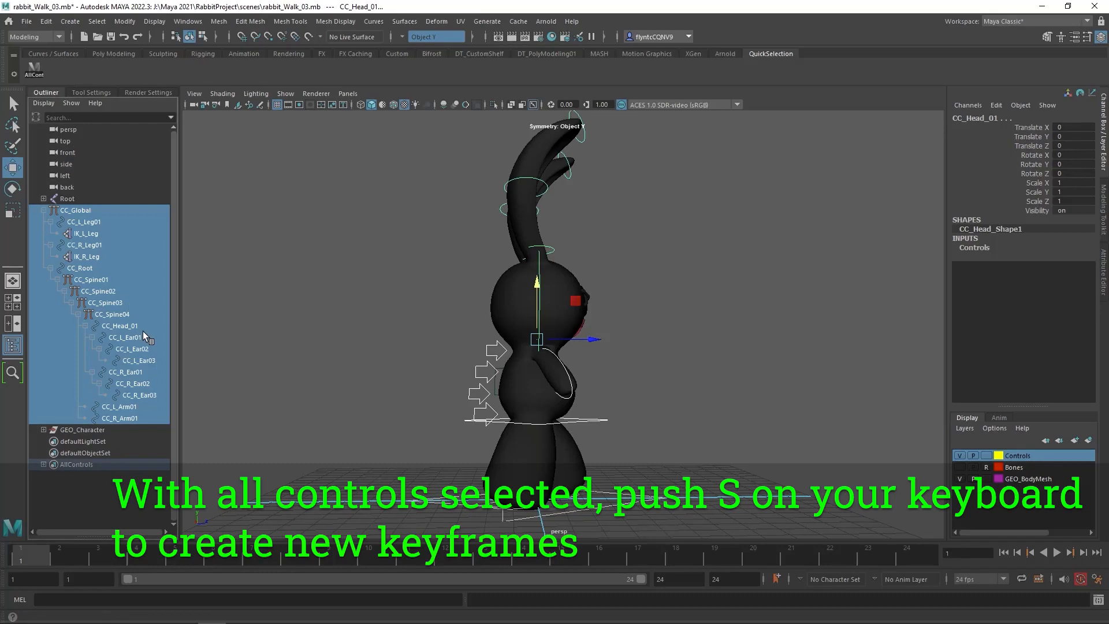
pyautogui.press('s')
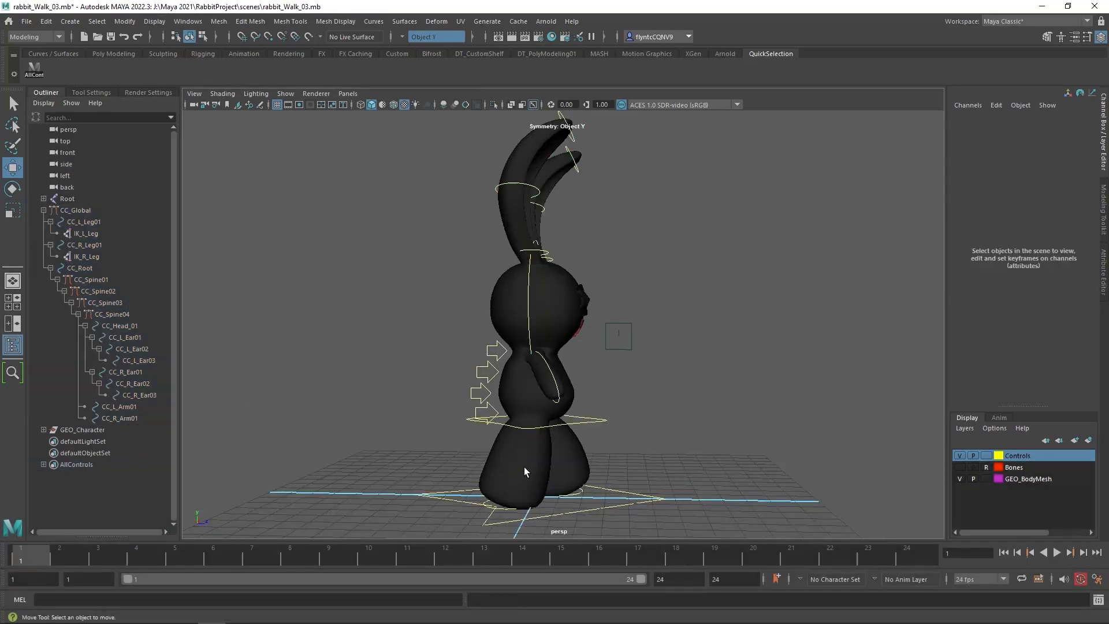
pyautogui.click(1081, 579)
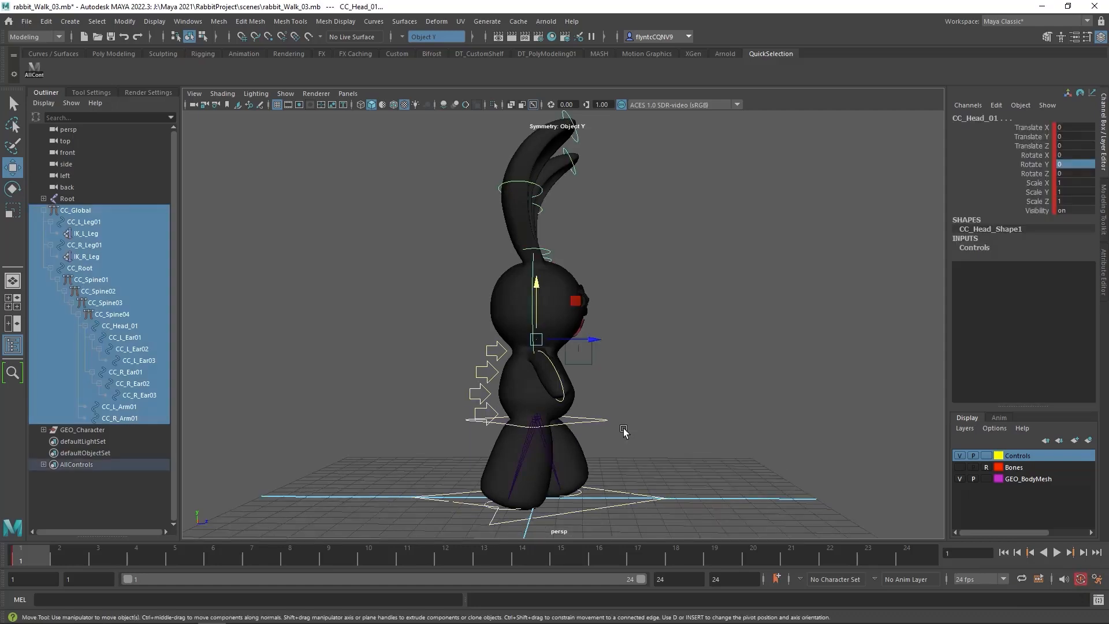
pyautogui.click(634, 412)
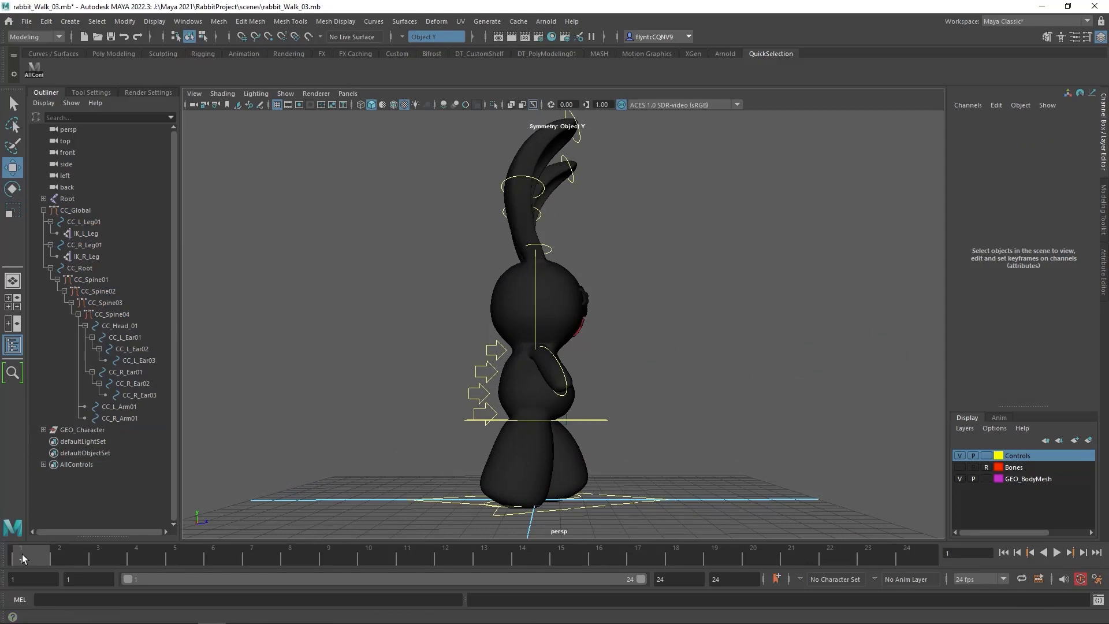
# Move to frame 12 and set the right leg control CC_R_Leg01's Translate Z to 1.044
pyautogui.moveTo(50, 556); pyautogui.dragTo(448, 562)
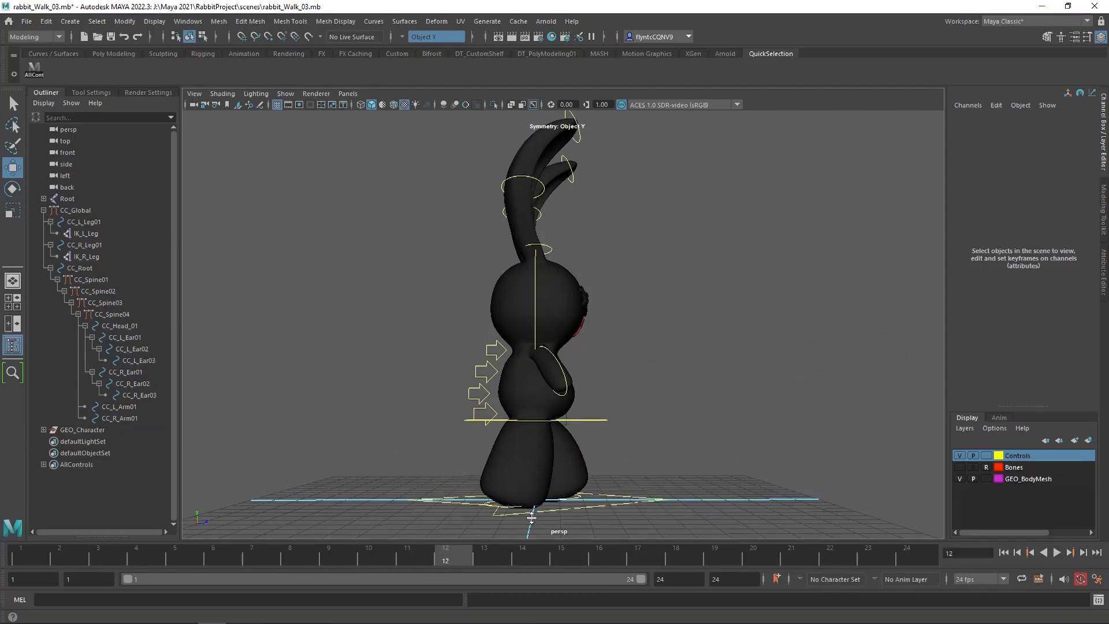
pyautogui.click(584, 503)
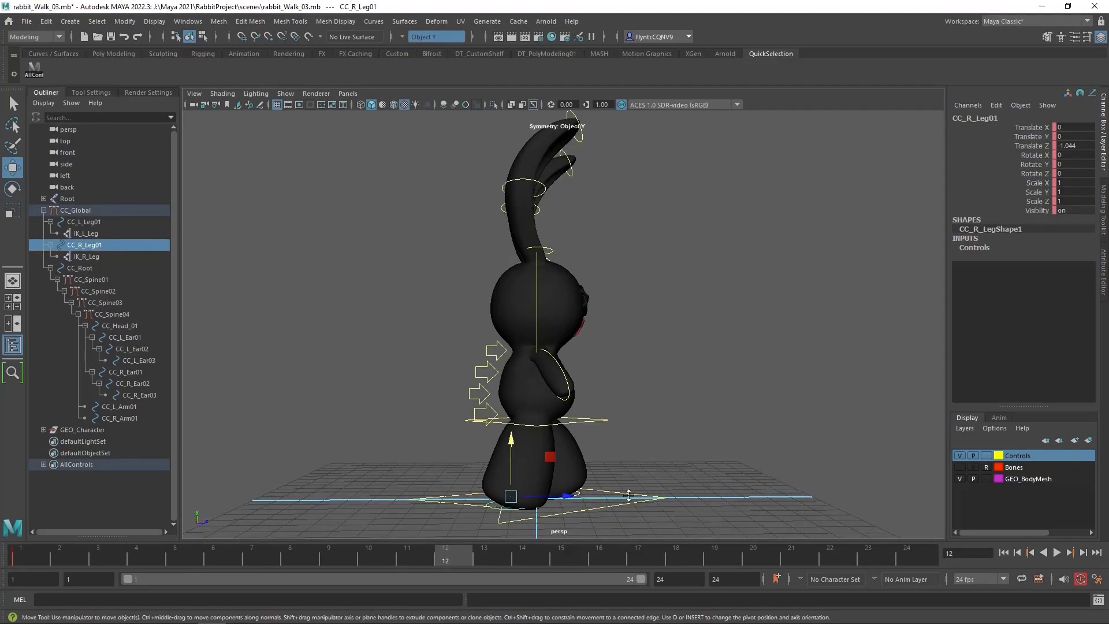
pyautogui.keyDown('alt'); pyautogui.moveTo(630, 496); pyautogui.dragTo(615, 497); pyautogui.keyUp('alt')
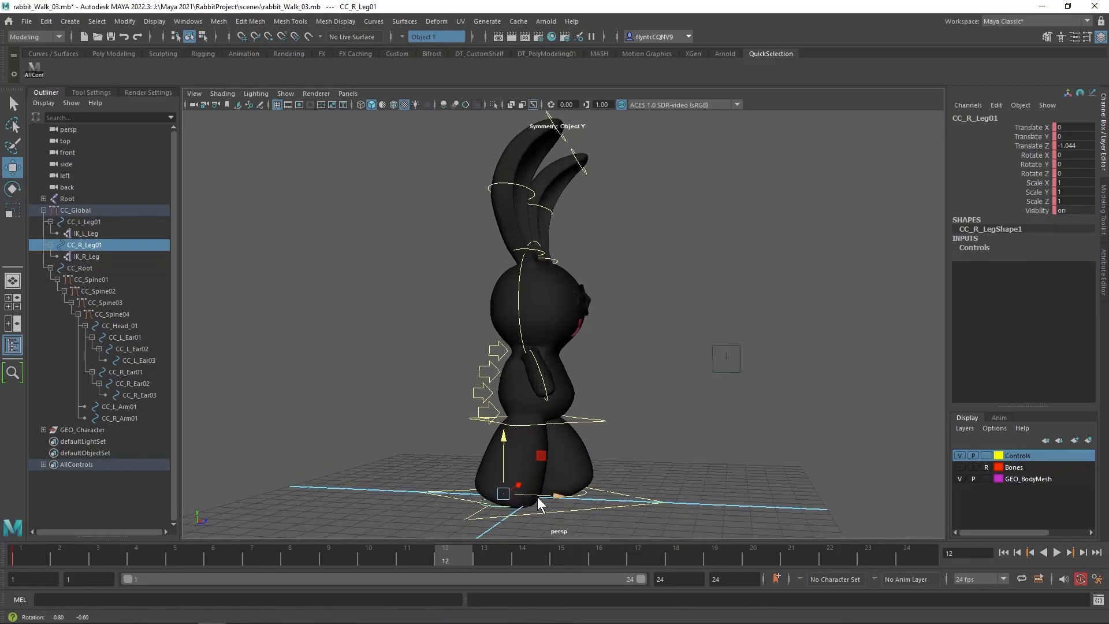
pyautogui.click(1065, 145)
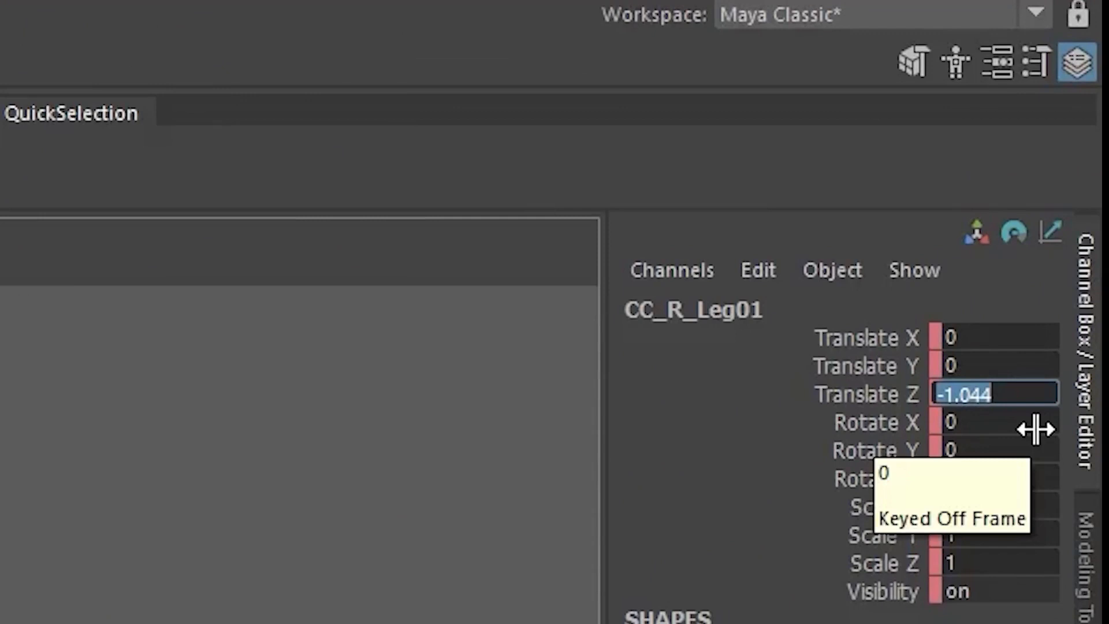
pyautogui.press('Left')
pyautogui.press('Left')
pyautogui.press('Left')
pyautogui.press('Left')
pyautogui.press('Left')
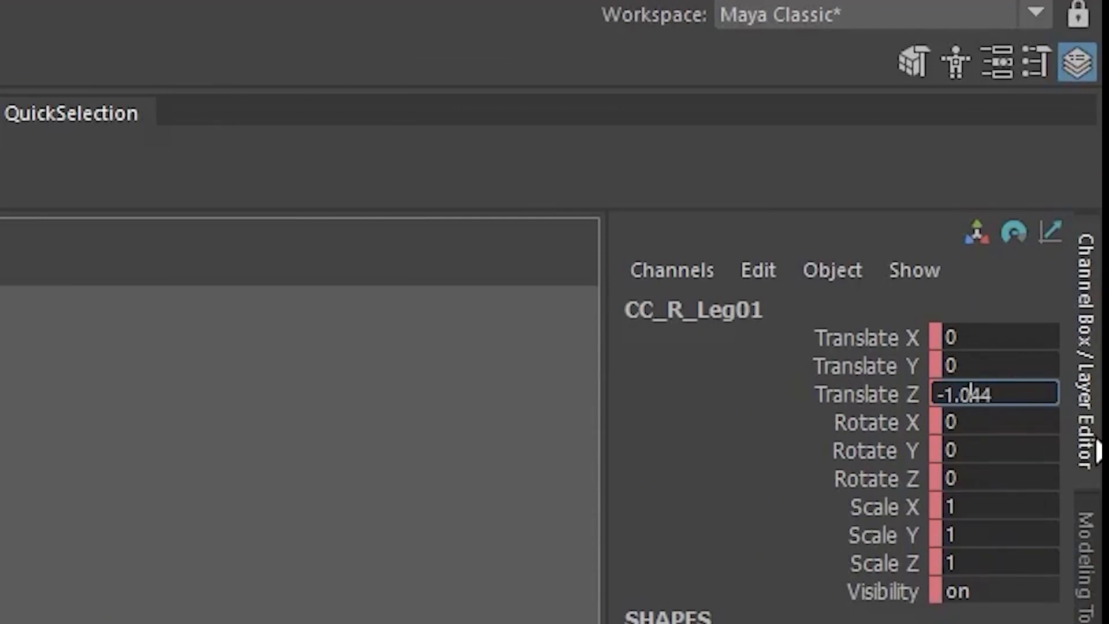
pyautogui.press('BackSpace')
pyautogui.press('Return')
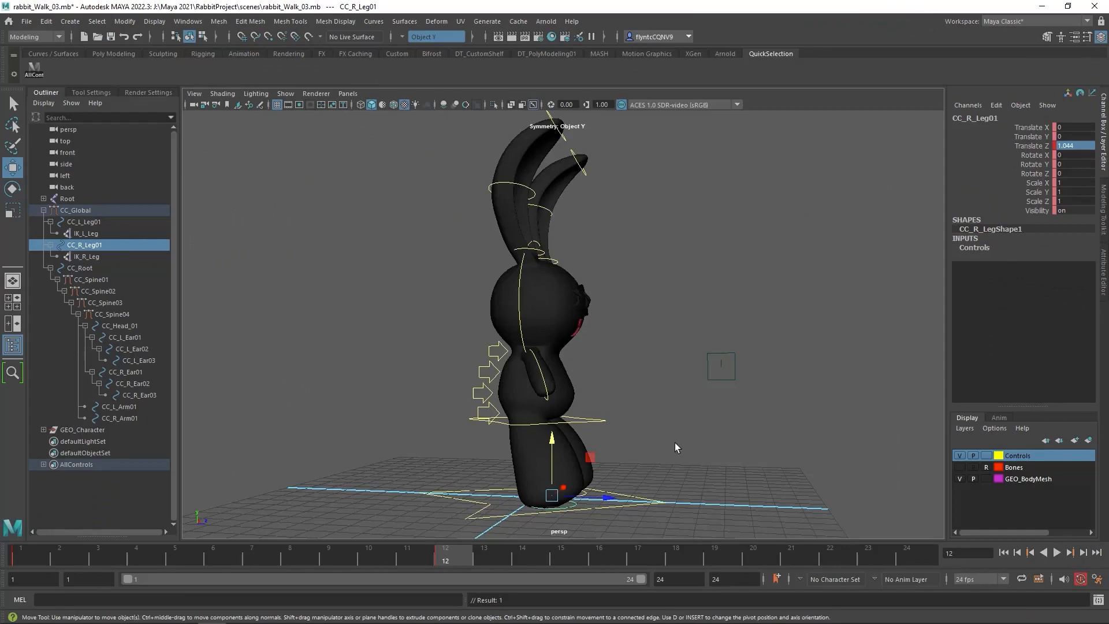
# Set the left leg control CC_L_Leg01's Translate Z to -0.948 at frame 12
pyautogui.keyDown('alt'); pyautogui.moveTo(676, 447); pyautogui.dragTo(485, 462); pyautogui.keyUp('alt')
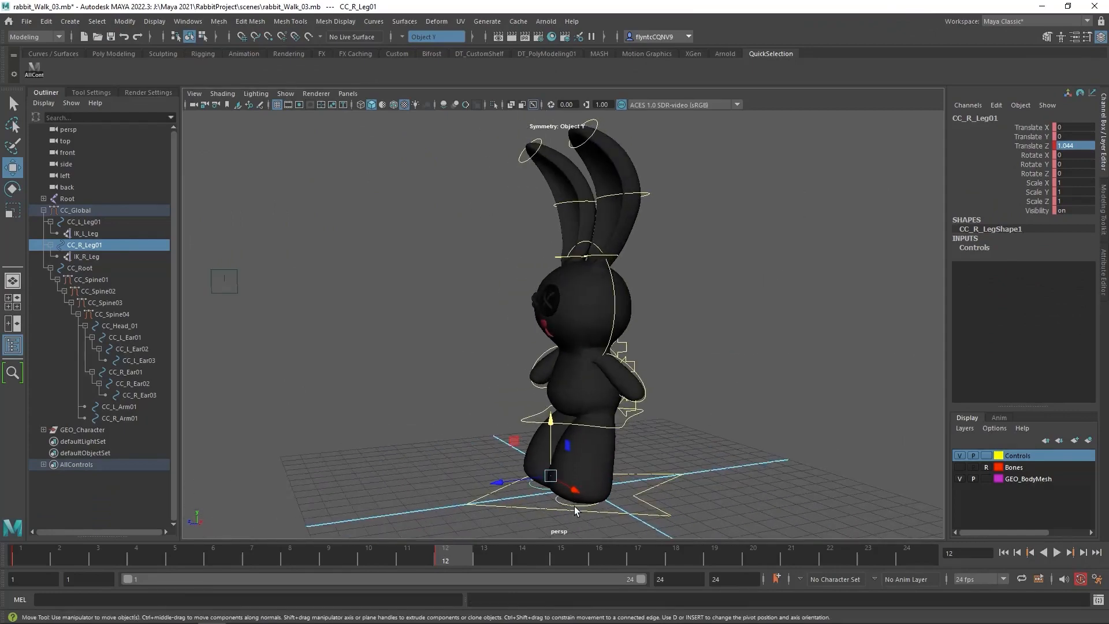
pyautogui.click(633, 507)
pyautogui.keyDown('alt'); pyautogui.moveTo(634, 507); pyautogui.dragTo(676, 467); pyautogui.keyUp('alt')
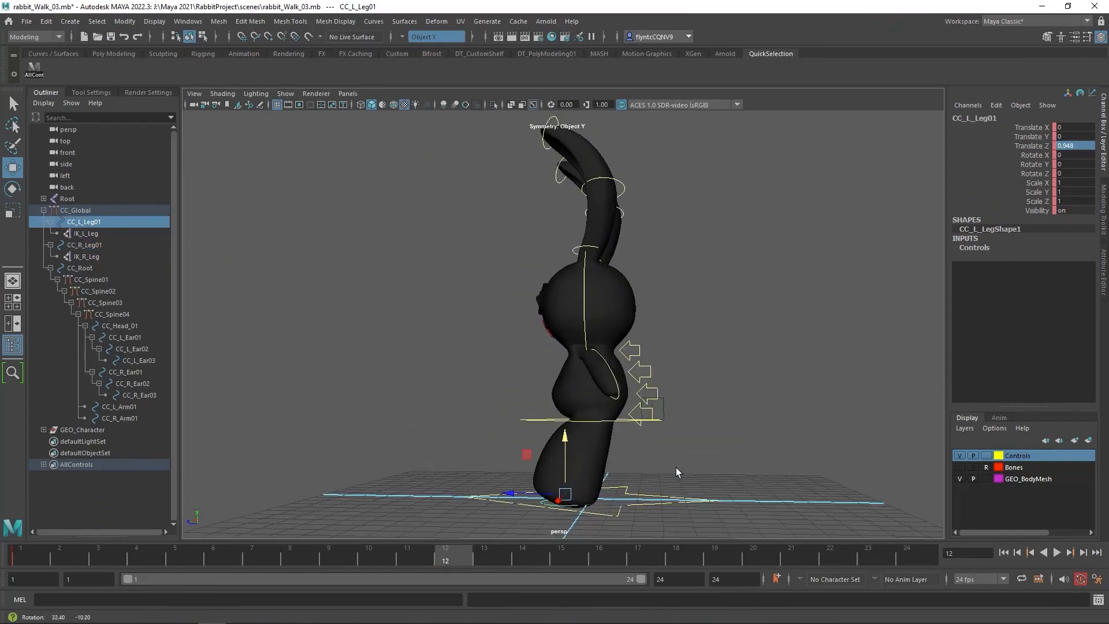
pyautogui.doubleClick(1074, 146)
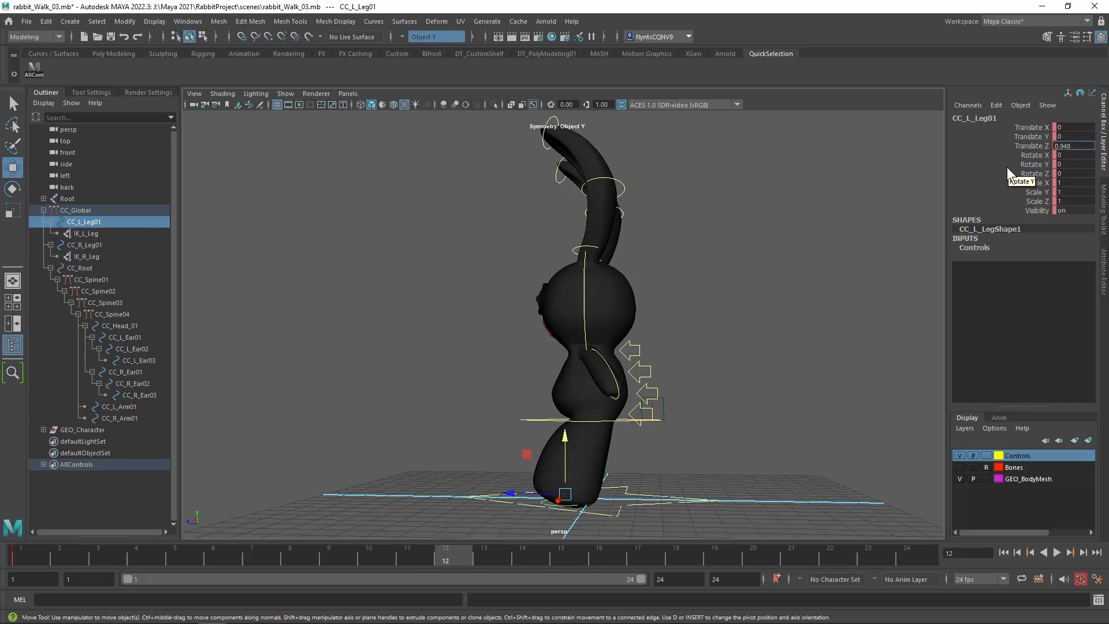
pyautogui.write('-')
pyautogui.press('Return')
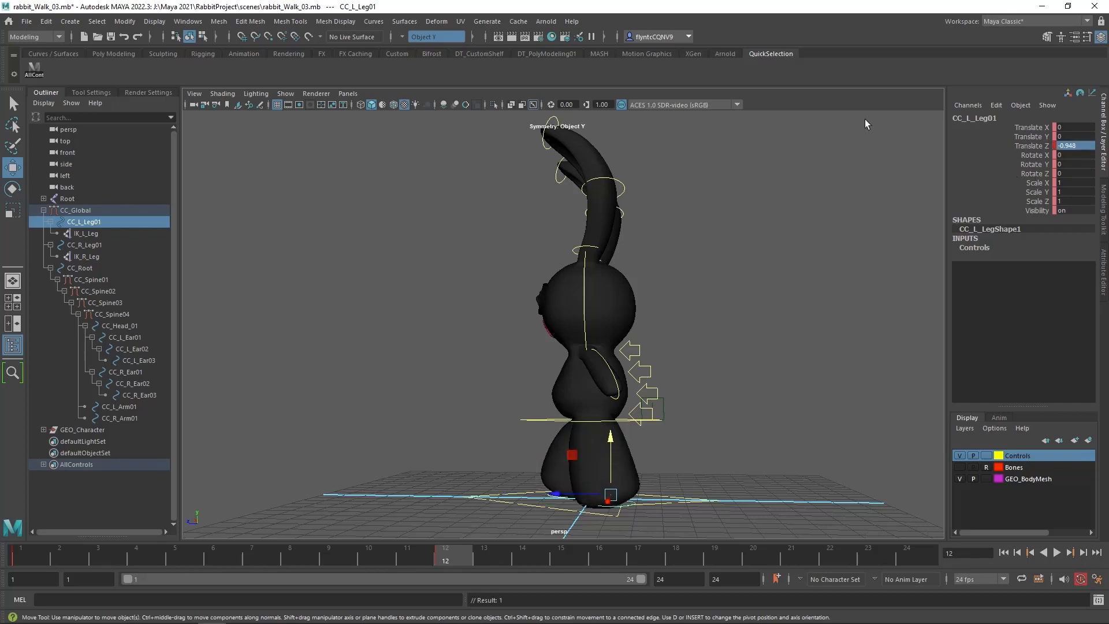
# Set the right arm control CC_R_Arm01's Rotate Y to -26.699 at frame 12
pyautogui.keyDown('alt'); pyautogui.moveTo(789, 363); pyautogui.dragTo(941, 247); pyautogui.keyUp('alt')
pyautogui.click(524, 378)
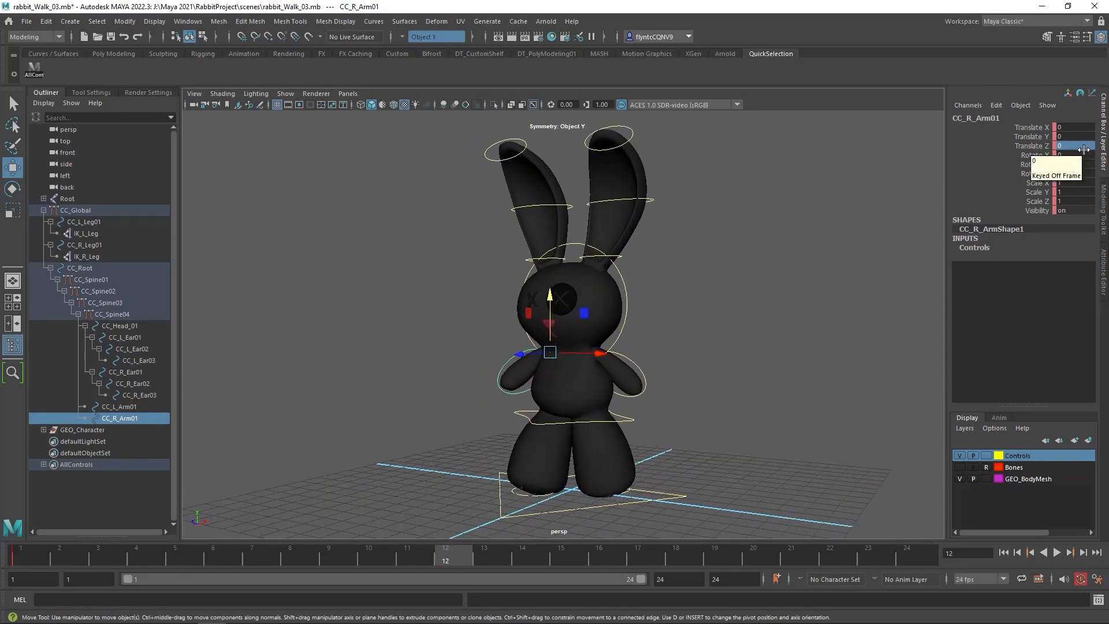
pyautogui.doubleClick(1072, 164)
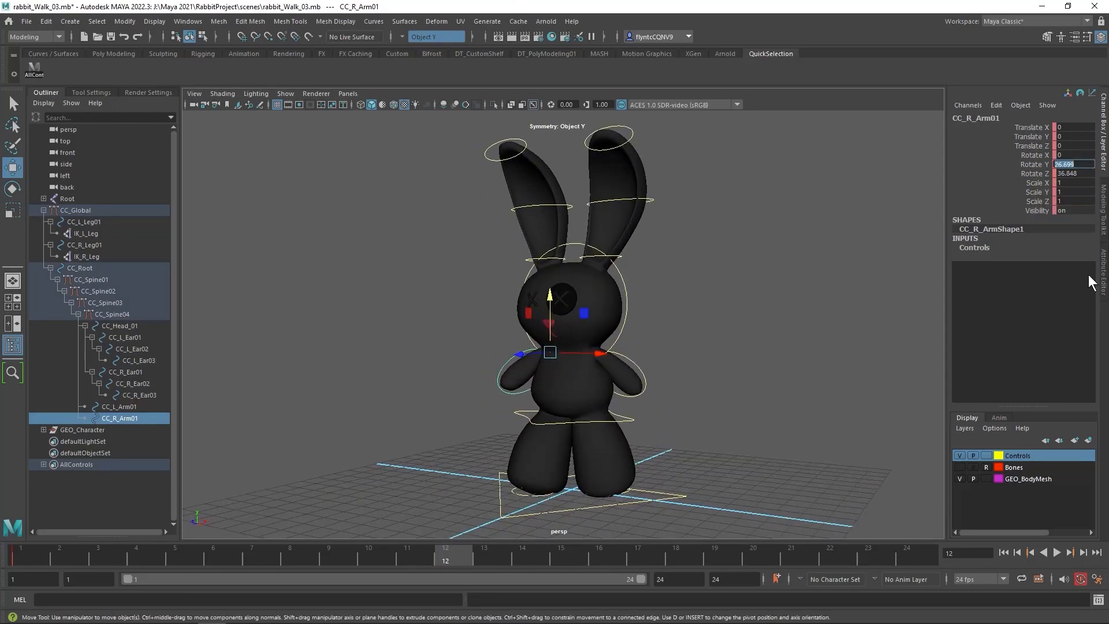
pyautogui.press('Left')
pyautogui.press('Left')
pyautogui.write('-')
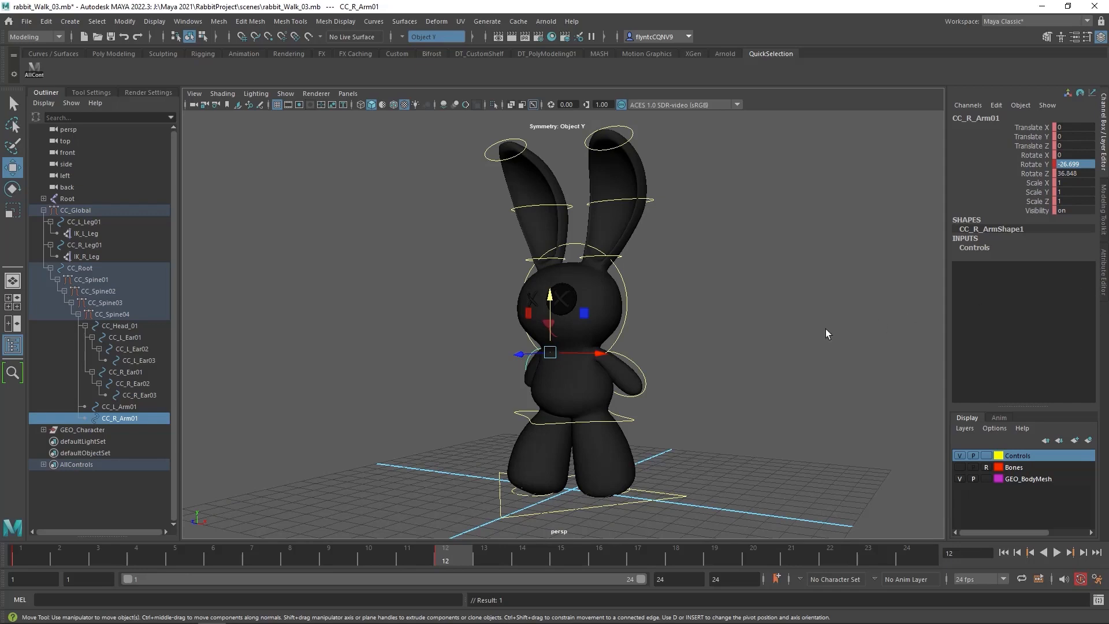
# Set the left arm control CC_L_Arm01's Rotate Y to -29.315 at frame 12
pyautogui.click(634, 362)
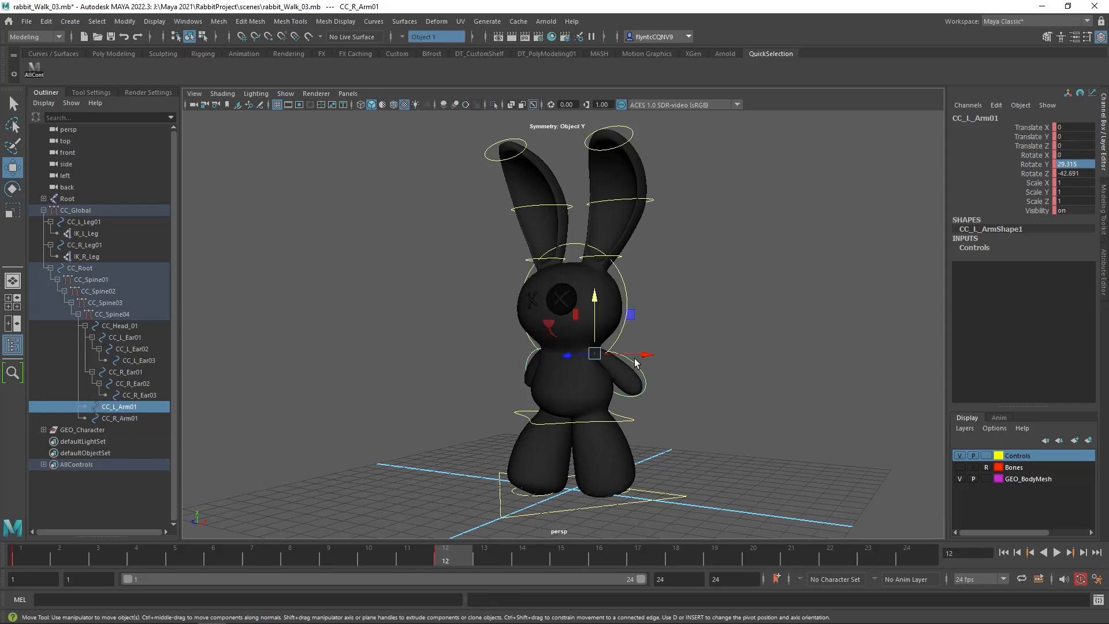
pyautogui.doubleClick(1064, 165)
pyautogui.write('-')
pyautogui.press('Return')
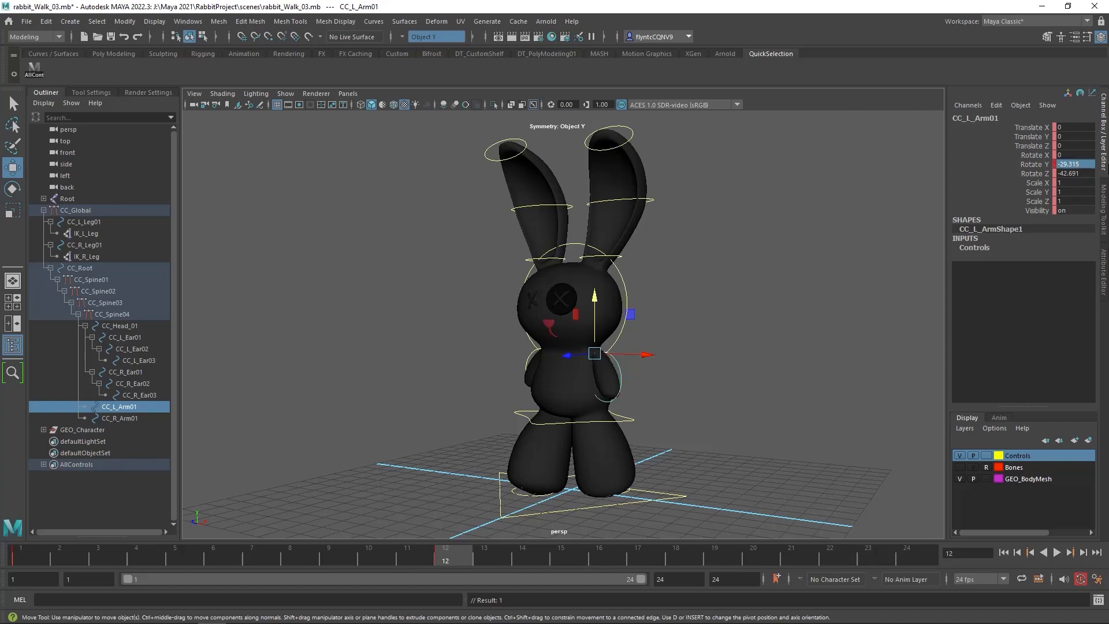
# Select all controls through the AllControls set, copy their frame 1 keys and paste them at frame 24
pyautogui.keyDown('alt'); pyautogui.moveTo(647, 407); pyautogui.dragTo(841, 405); pyautogui.keyUp('alt')
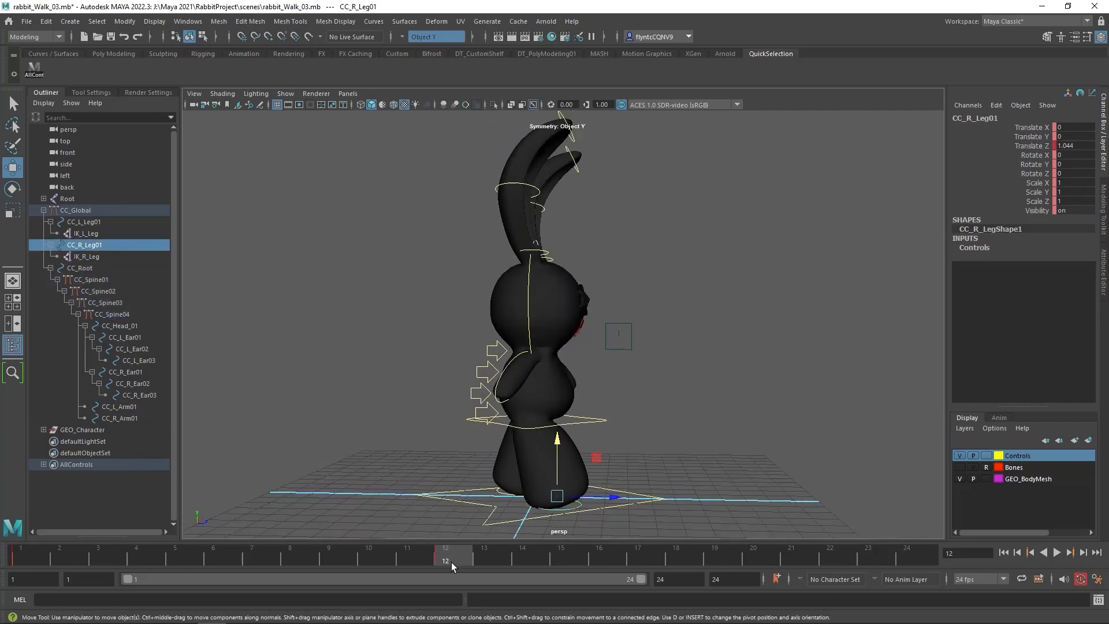
pyautogui.moveTo(452, 562); pyautogui.dragTo(913, 576)
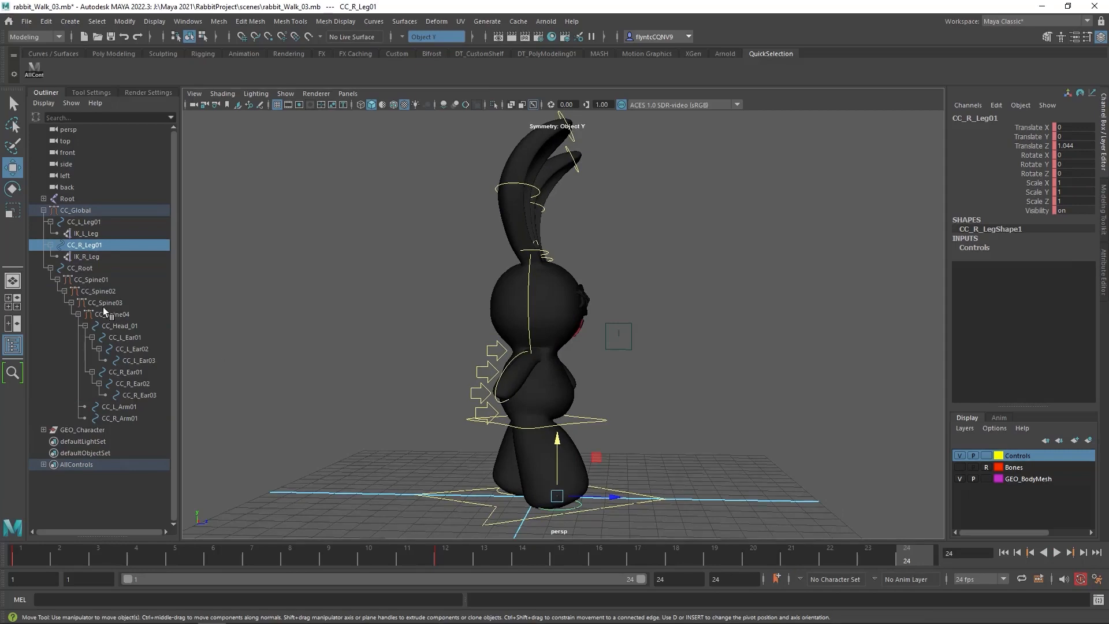
pyautogui.click(32, 69)
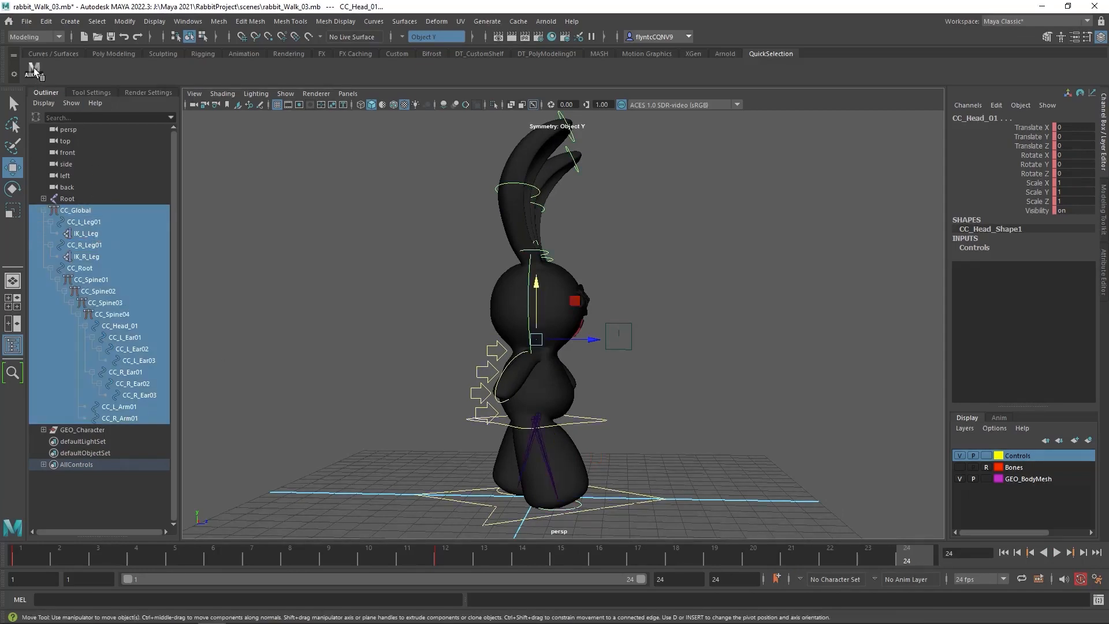
pyautogui.keyDown('shift'); pyautogui.click(36, 557); pyautogui.keyUp('shift')
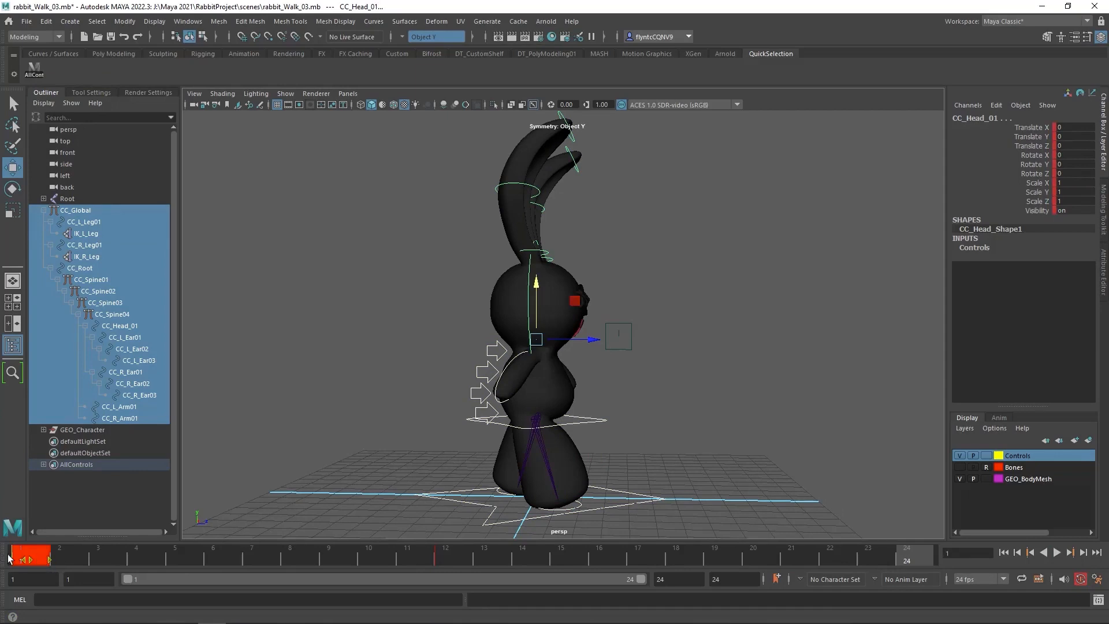
pyautogui.rightClick(28, 557)
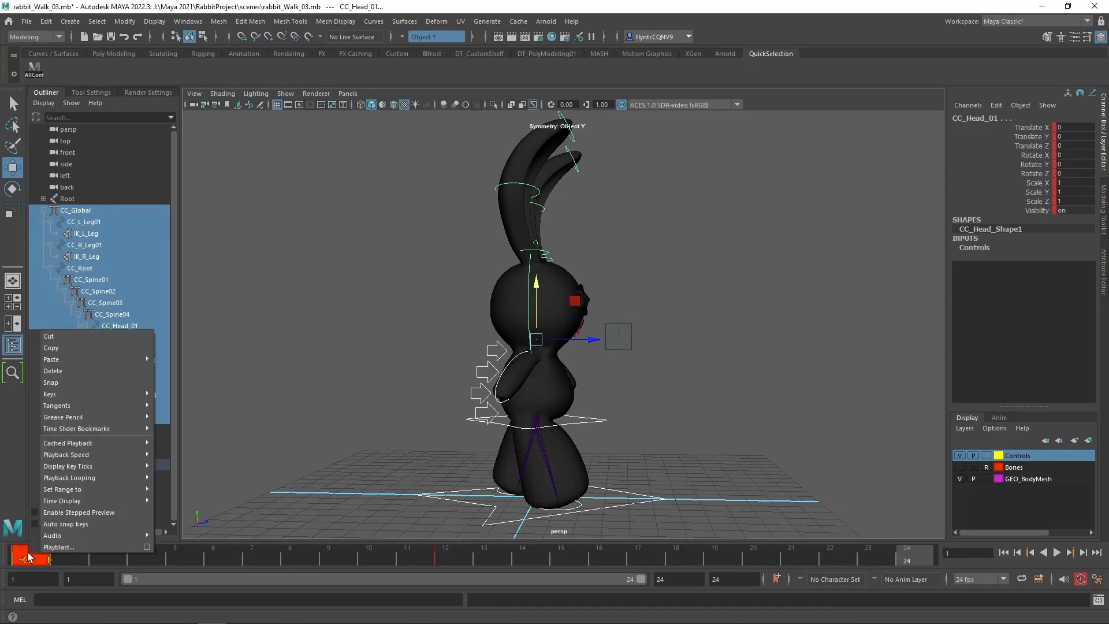
pyautogui.click(64, 344)
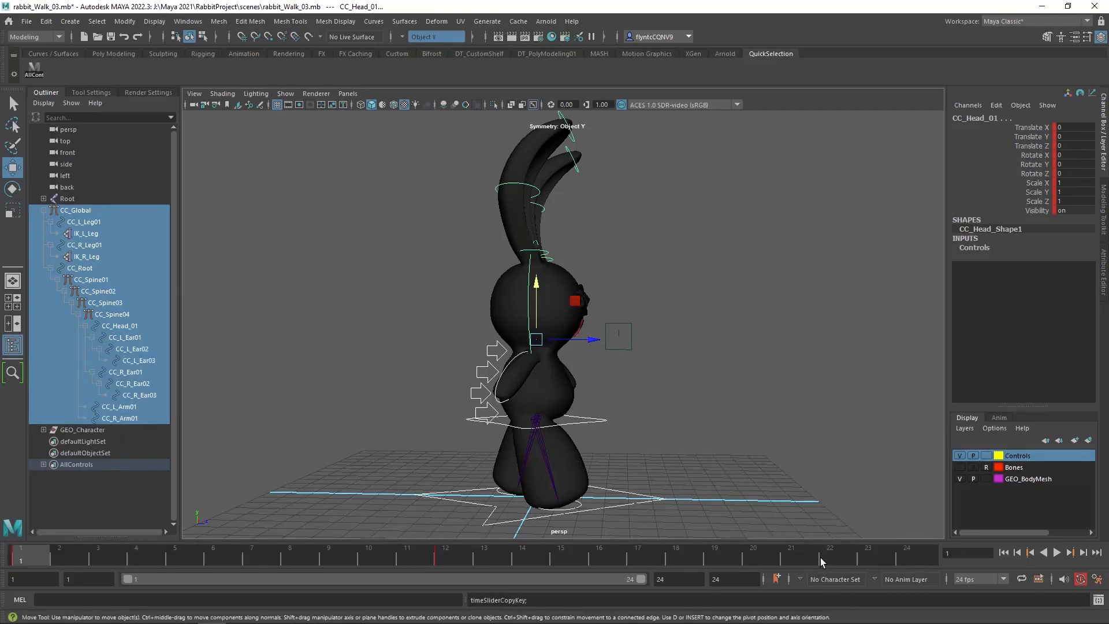
pyautogui.click(910, 560)
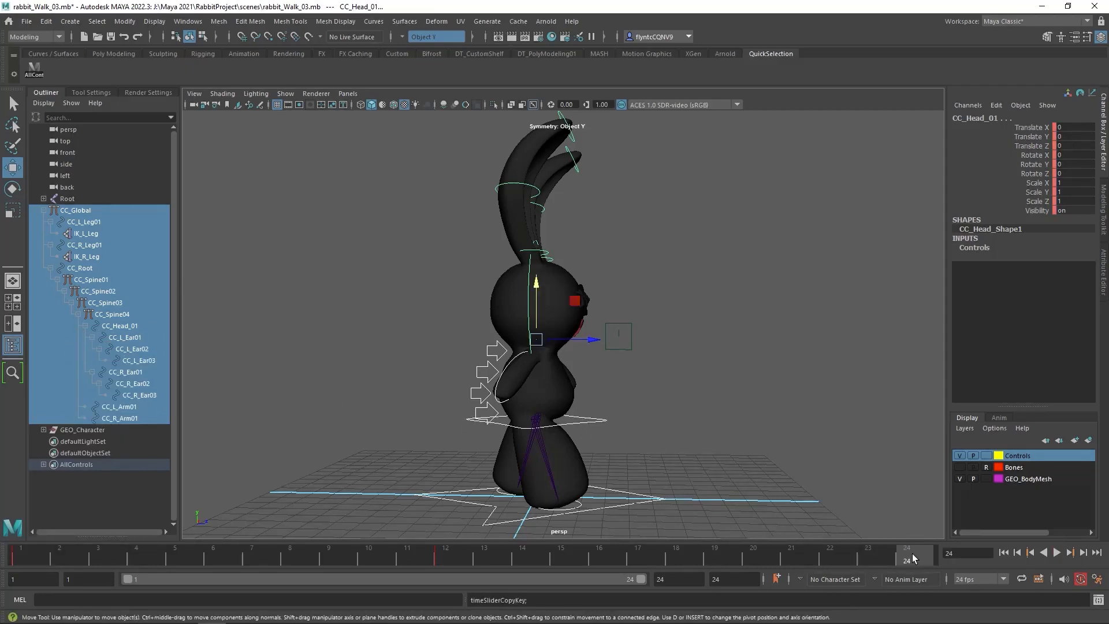
pyautogui.rightClick(913, 557)
pyautogui.moveTo(929, 361)
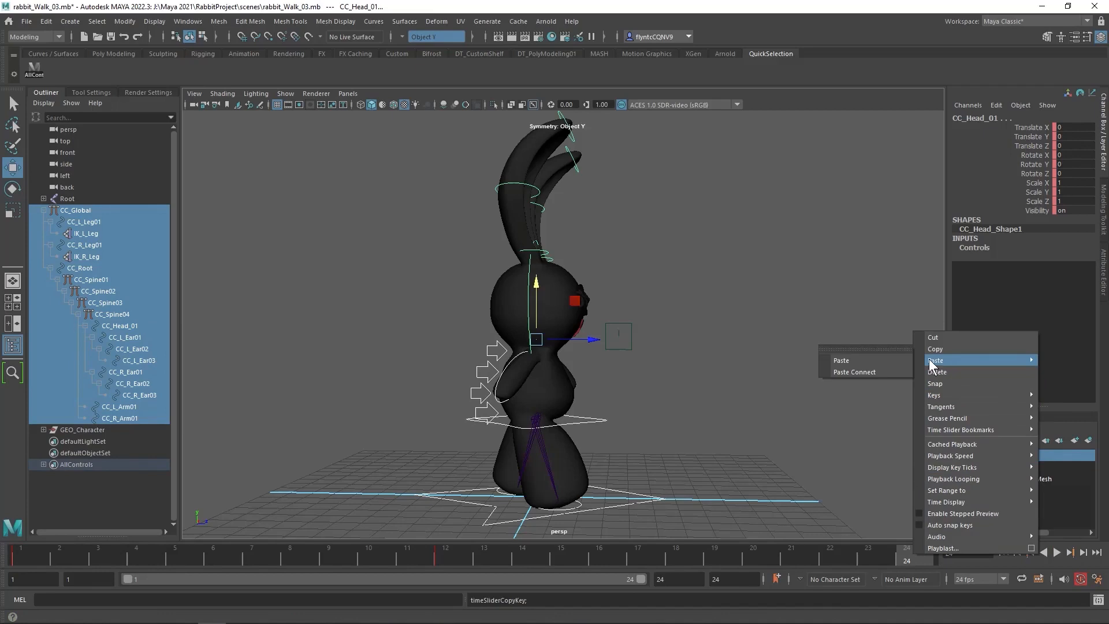
pyautogui.click(883, 360)
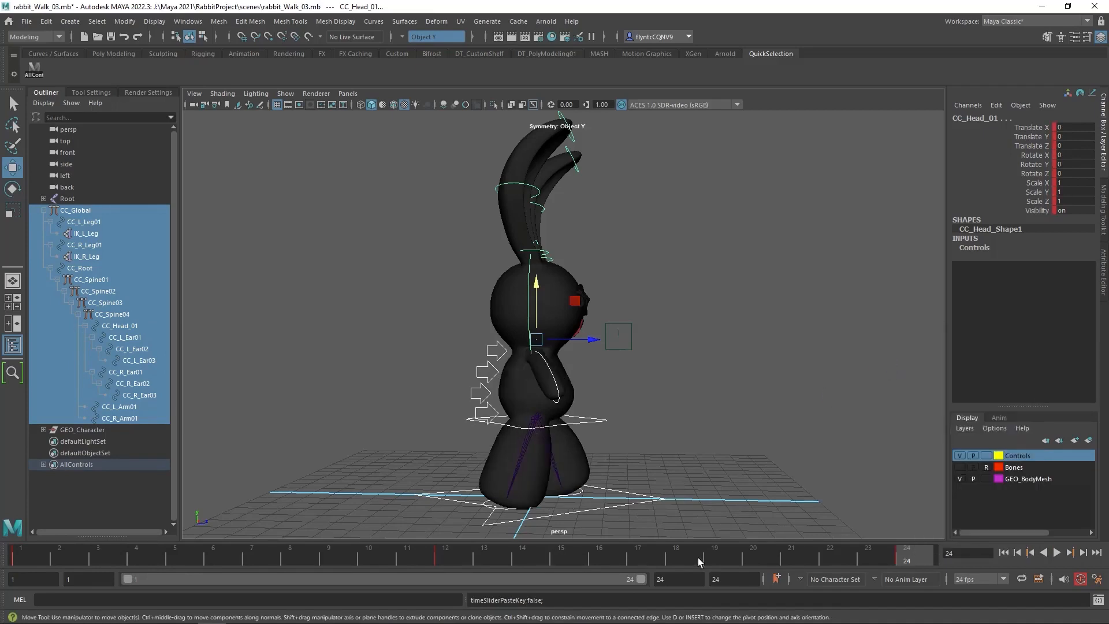
# Scrub and play back the walk cycle to review the motion between the contact poses
pyautogui.moveTo(886, 559); pyautogui.dragTo(28, 570)
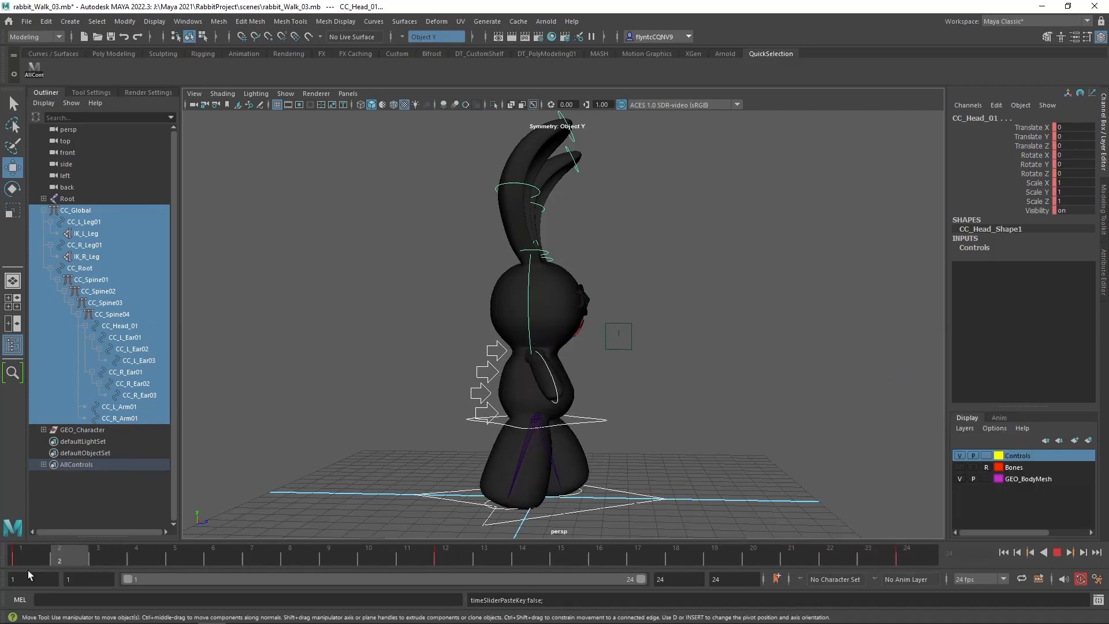
pyautogui.moveTo(109, 568); pyautogui.dragTo(29, 589)
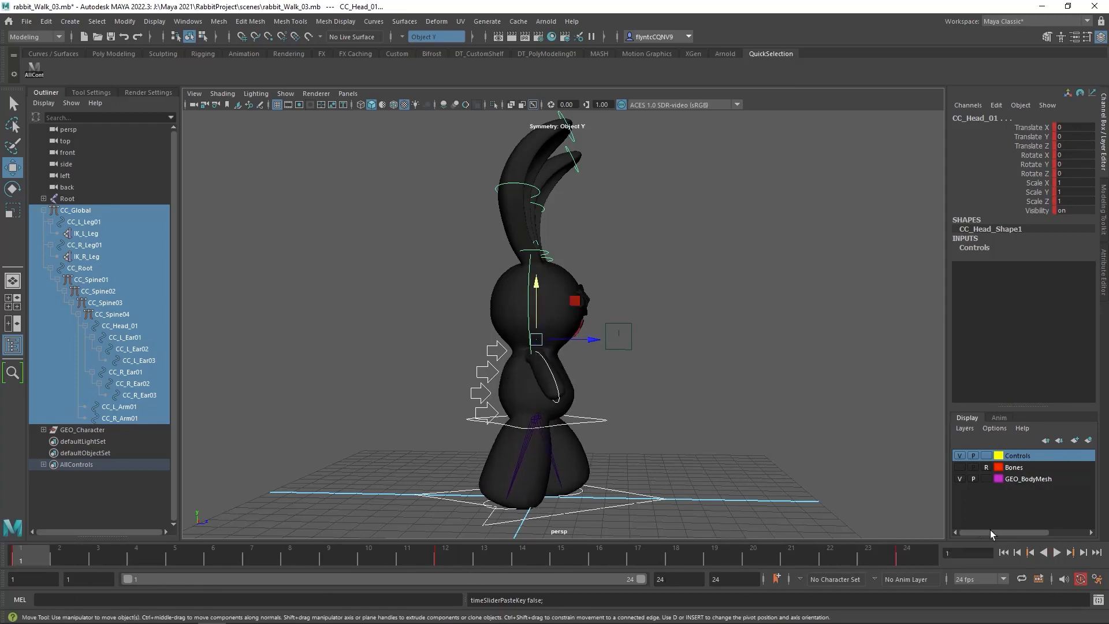
pyautogui.click(1057, 553)
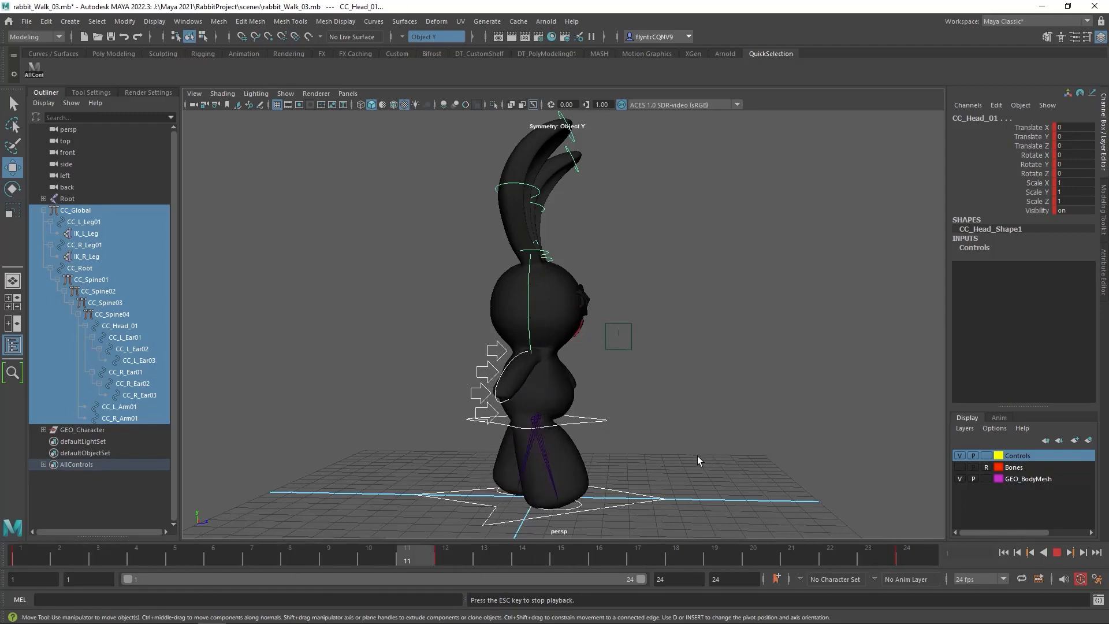
pyautogui.moveTo(730, 481)
pyautogui.keyDown('alt'); pyautogui.mouseDown()
pyautogui.moveTo(637, 479)
pyautogui.moveTo(740, 479)
pyautogui.mouseUp(); pyautogui.keyUp('alt')
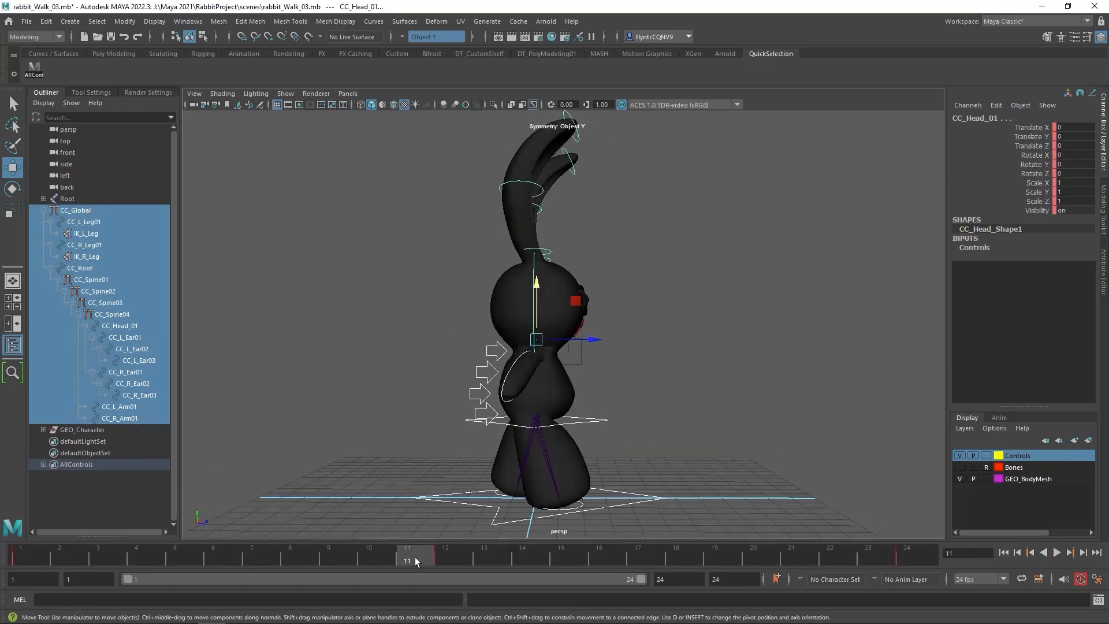
pyautogui.hotkey('alt', 'v')
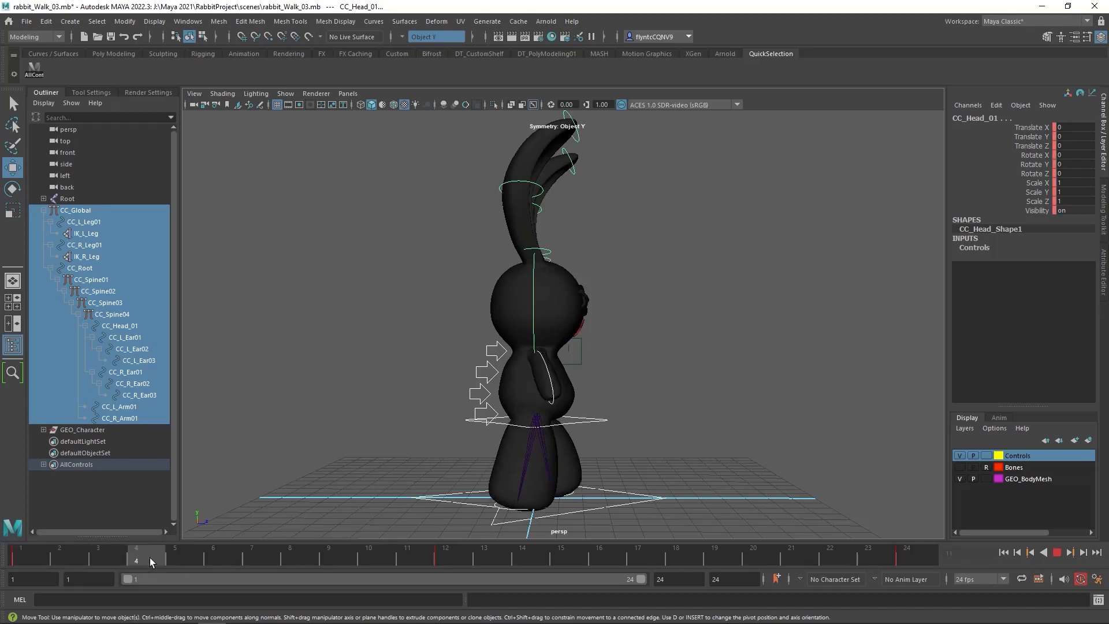
# At frame 6, raise only the body control CC_Root to a Translate Y of about -0.202
pyautogui.moveTo(150, 559); pyautogui.dragTo(222, 560)
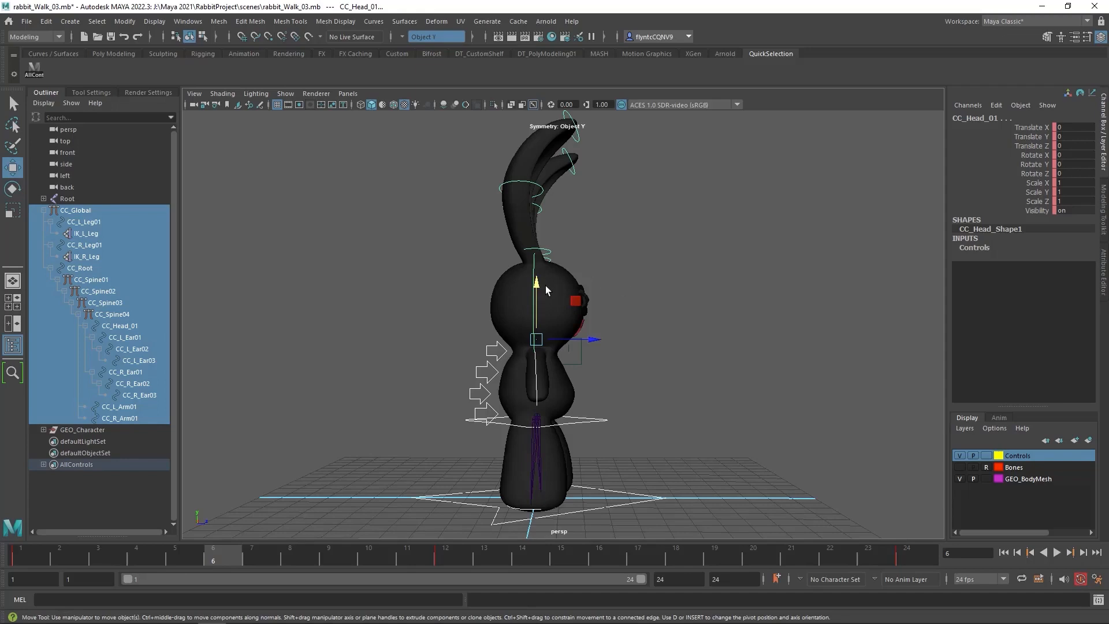
pyautogui.moveTo(537, 290); pyautogui.dragTo(537, 287)
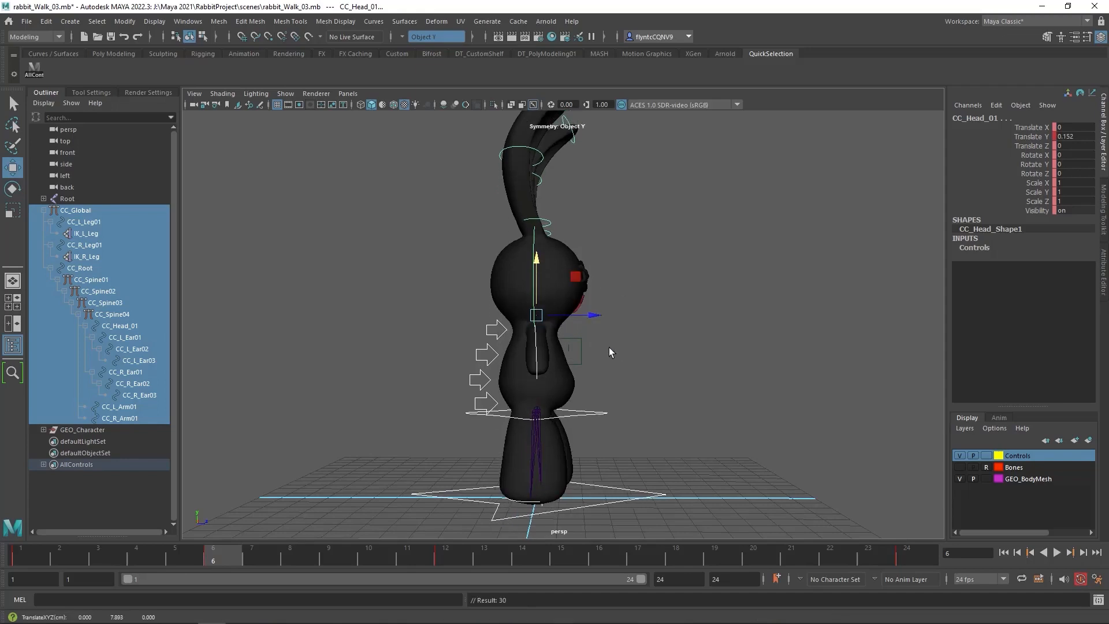
pyautogui.hotkey('ctrl', 'z')
pyautogui.click(599, 418)
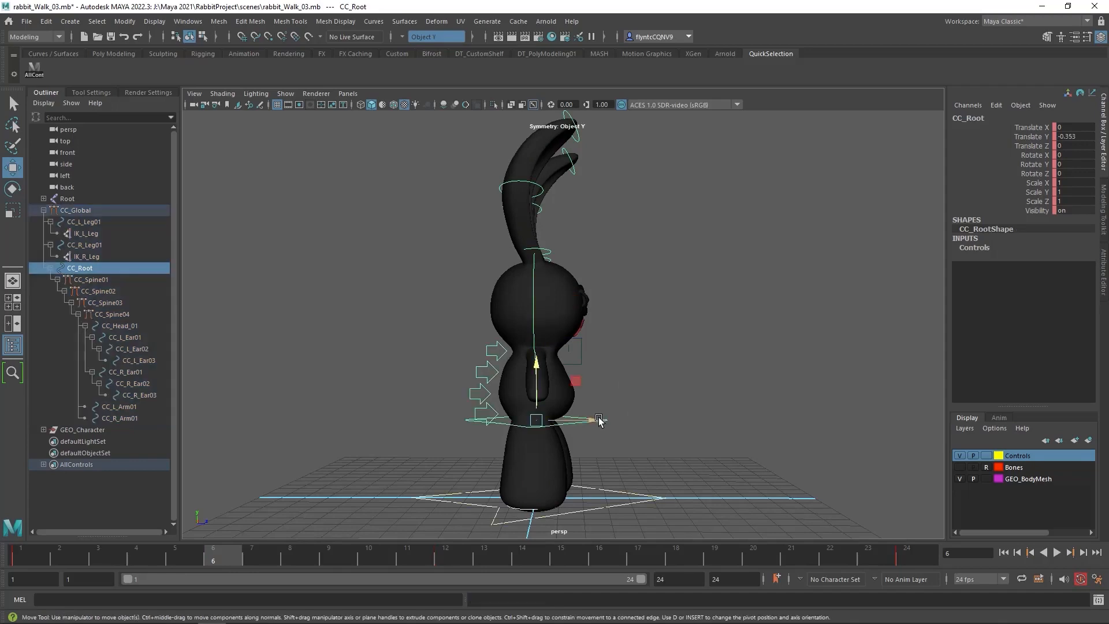
pyautogui.click(538, 371)
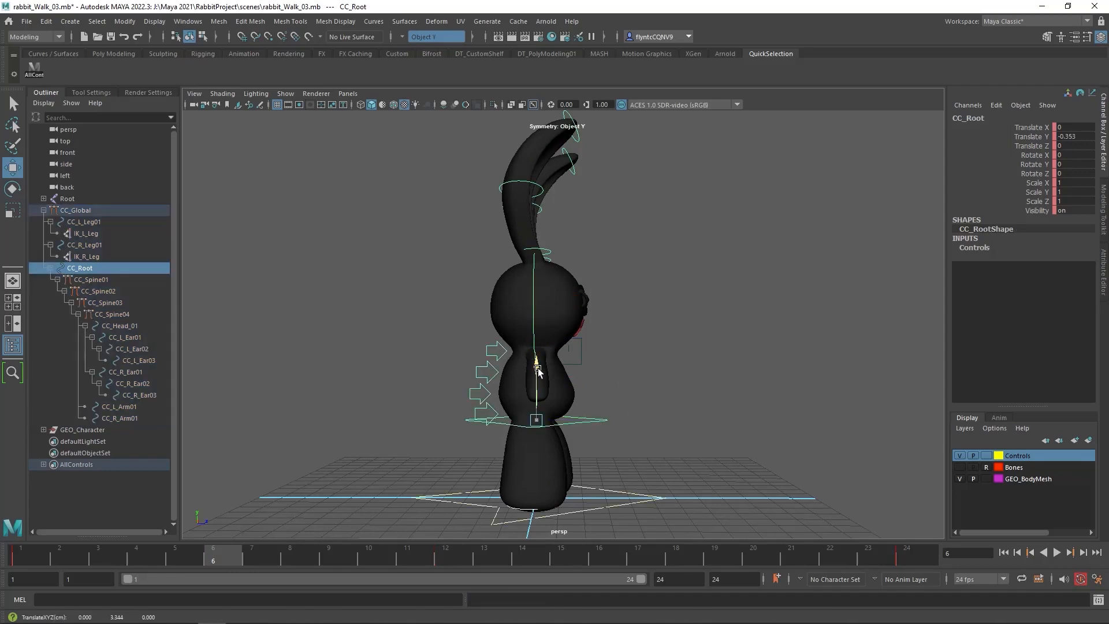
pyautogui.moveTo(537, 372); pyautogui.dragTo(538, 368)
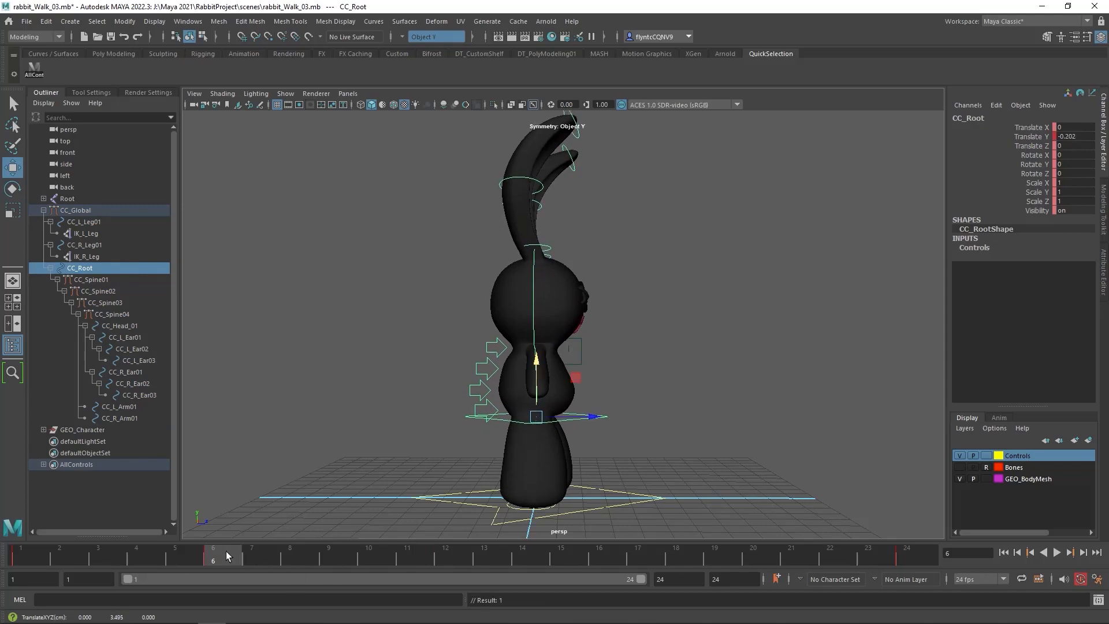
# Lower CC_Root slightly at frame 12, and raise it to a Translate Y of about -0.172 at frame 18
pyautogui.hotkey('alt', 'v')
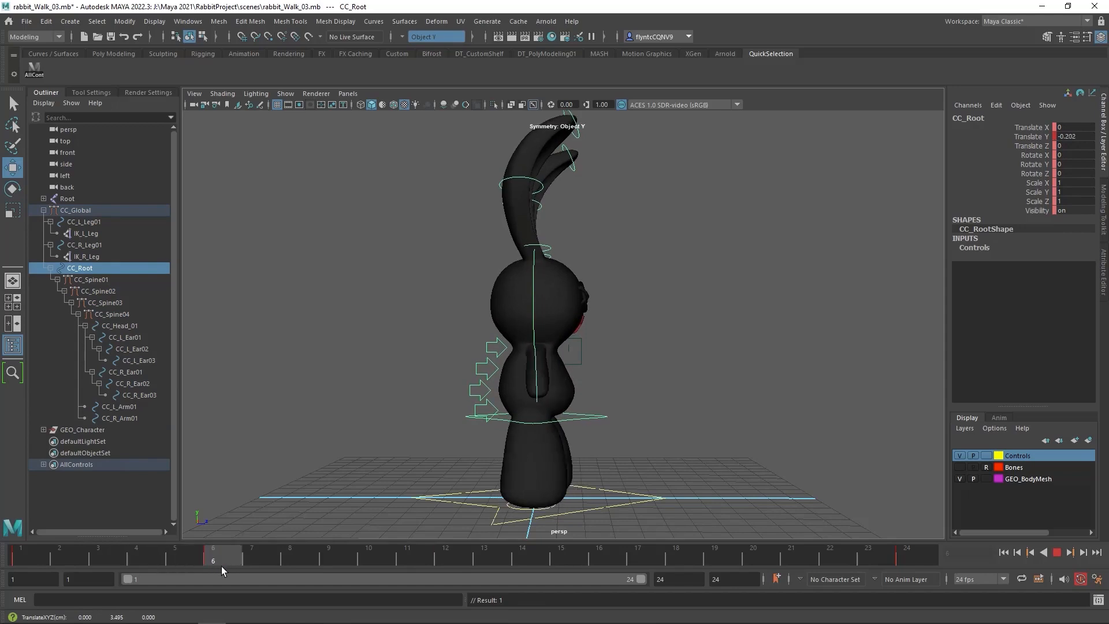
pyautogui.moveTo(221, 566); pyautogui.dragTo(449, 568)
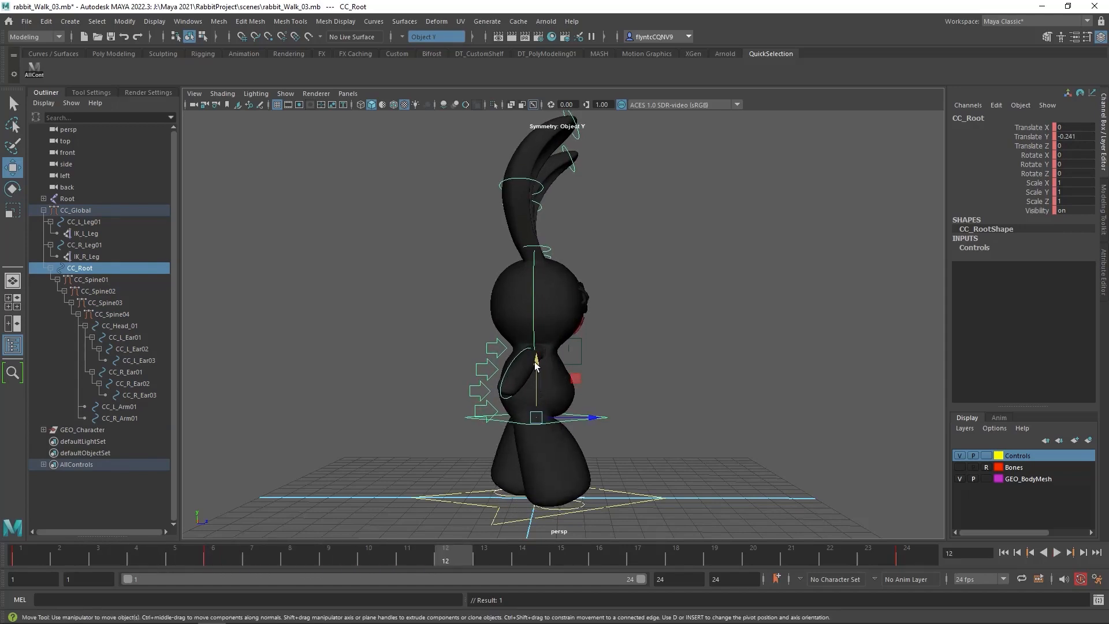
pyautogui.moveTo(535, 364); pyautogui.dragTo(534, 367)
pyautogui.moveTo(449, 556); pyautogui.dragTo(690, 557)
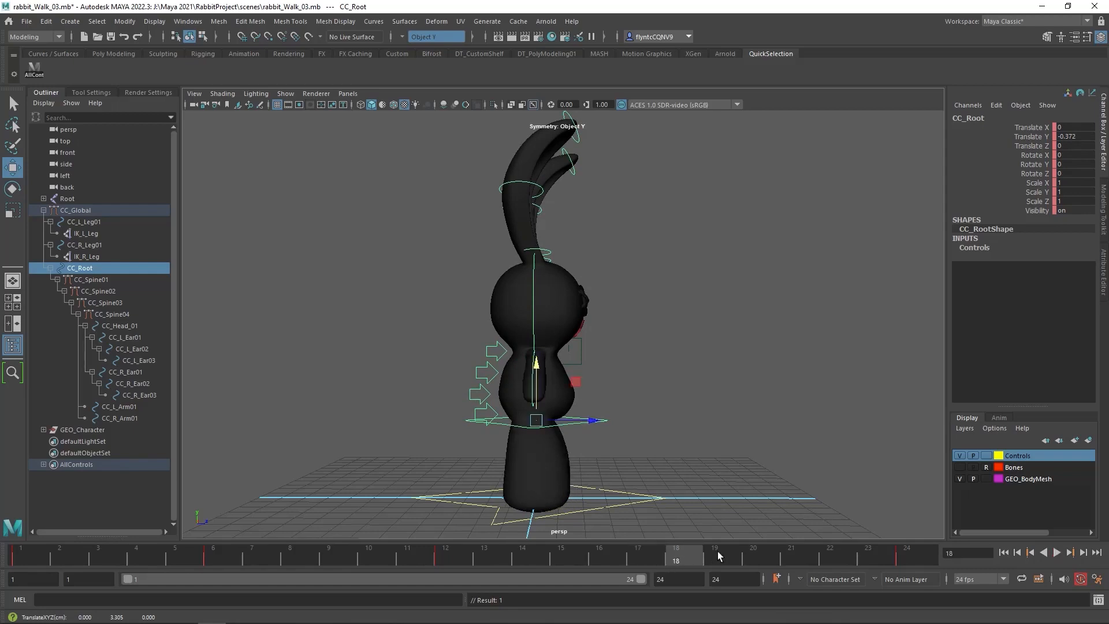
pyautogui.moveTo(536, 372); pyautogui.dragTo(536, 363)
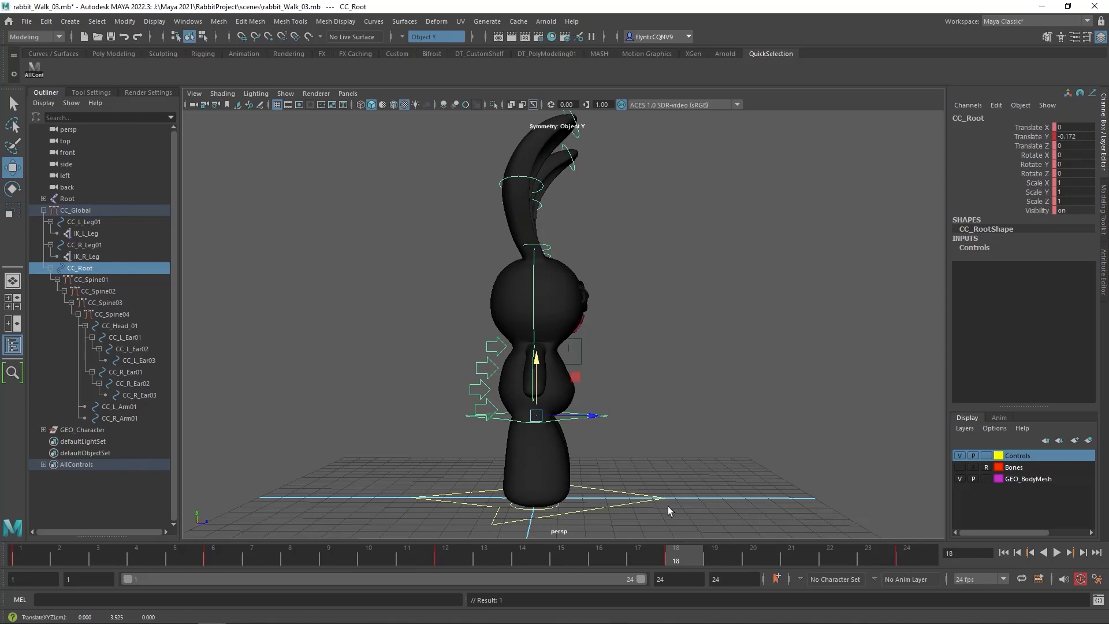
# Scrub and play back the full cycle to check the body's up-and-down motion
pyautogui.hotkey('alt', 'v')
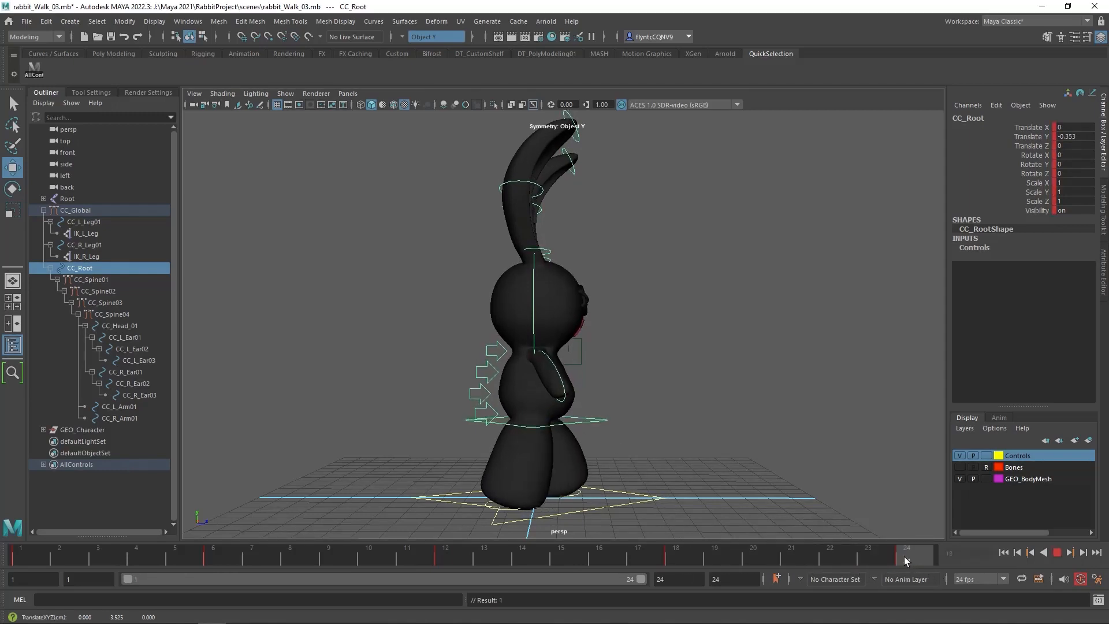
pyautogui.moveTo(735, 558); pyautogui.dragTo(36, 566)
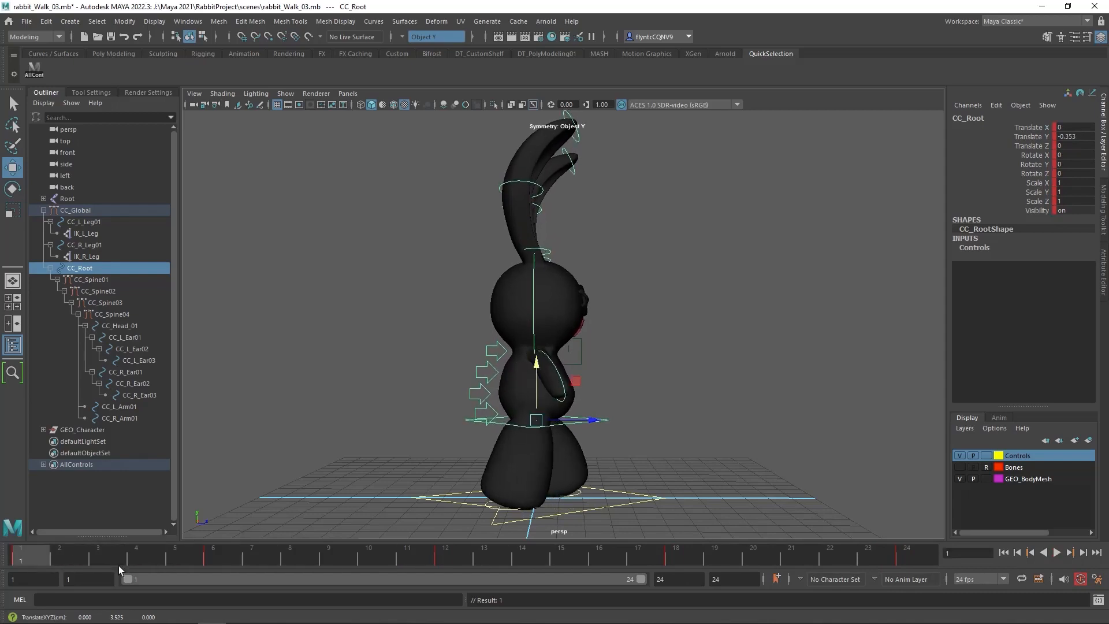
pyautogui.click(1059, 553)
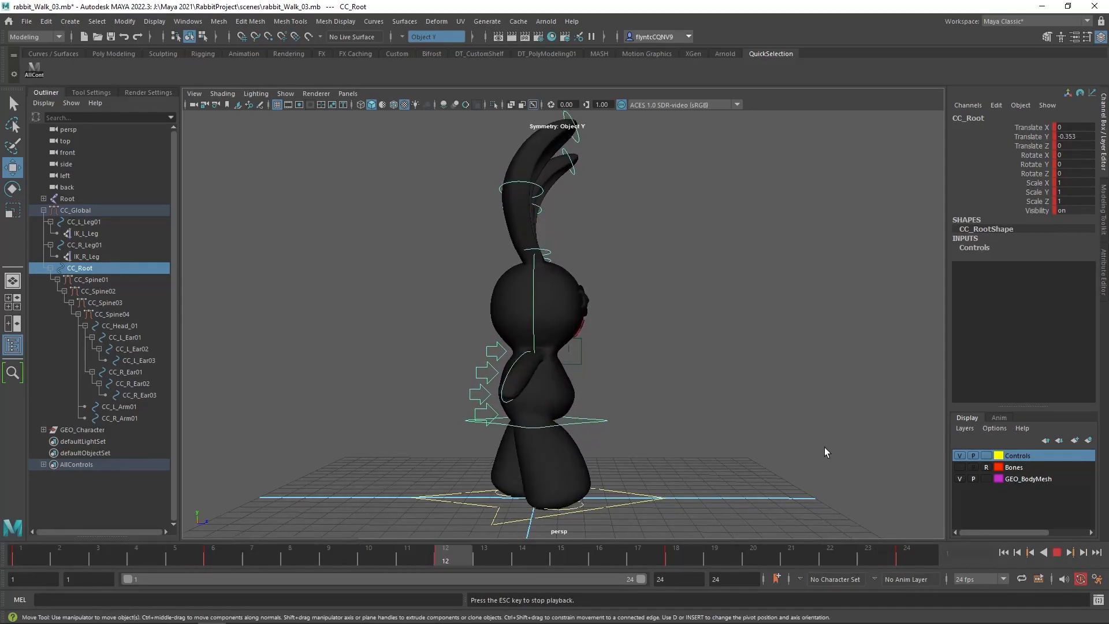
pyautogui.press('Escape')
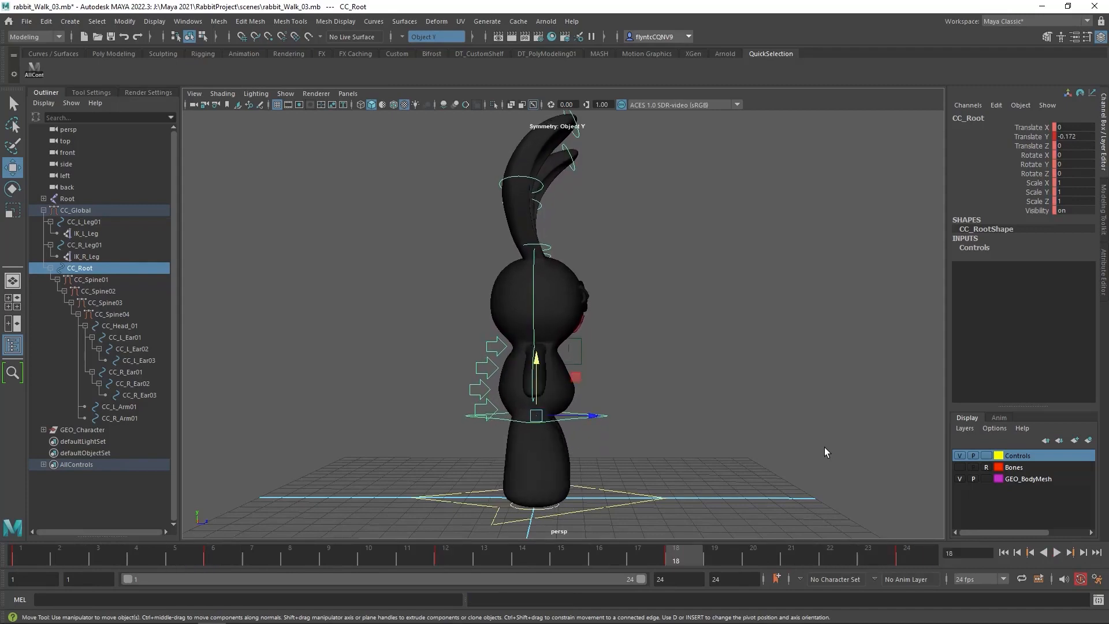
pyautogui.moveTo(680, 563); pyautogui.dragTo(931, 555)
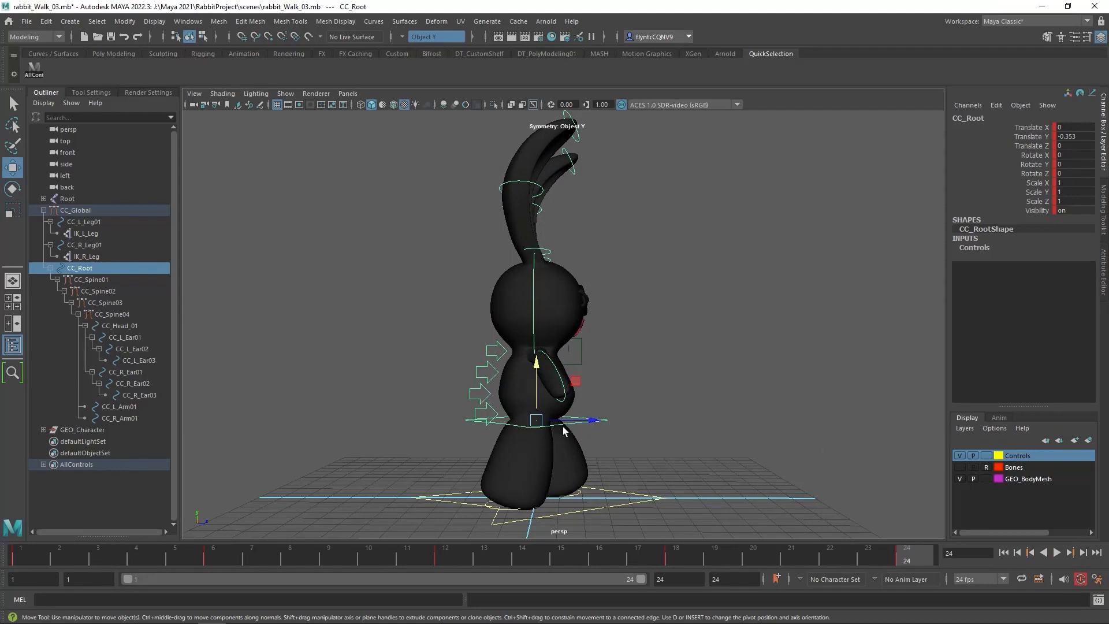
pyautogui.press('e')
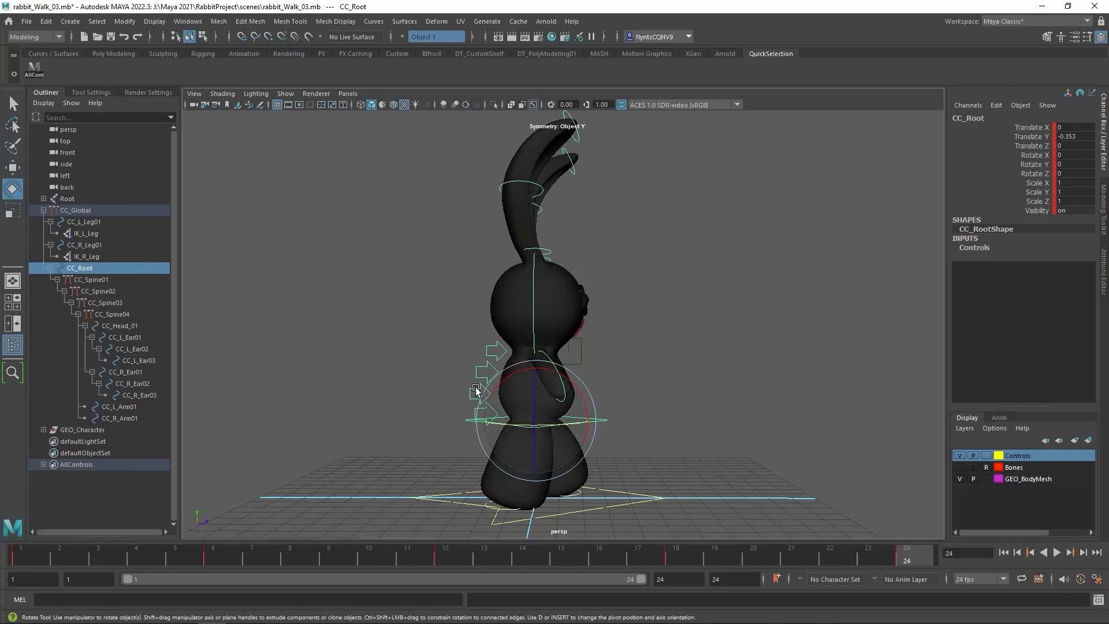
pyautogui.moveTo(488, 421); pyautogui.dragTo(552, 422)
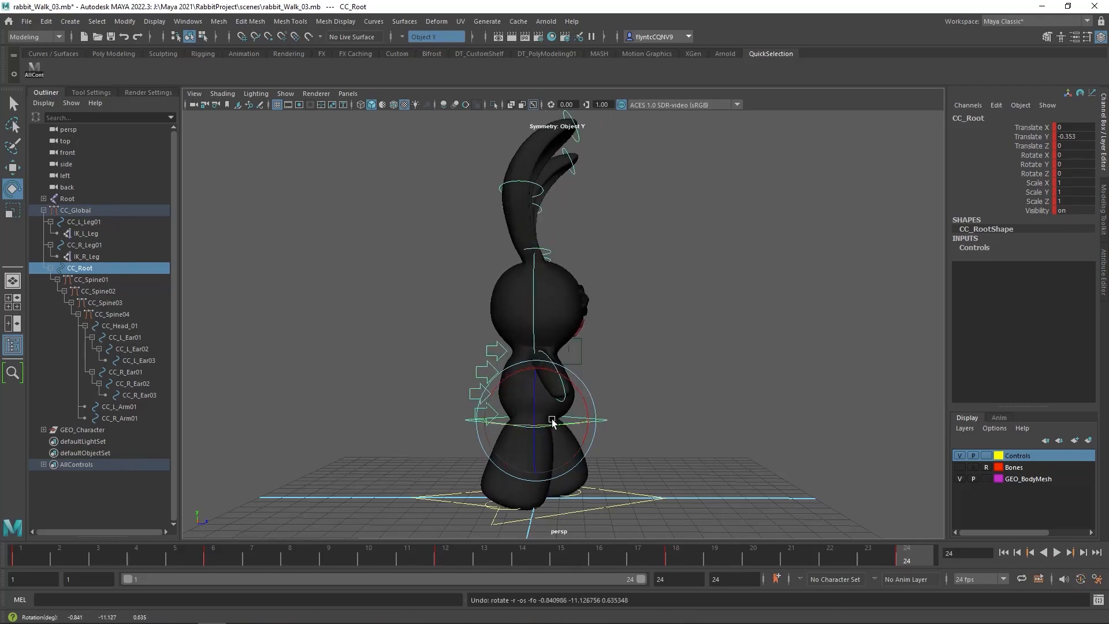
pyautogui.click(896, 548)
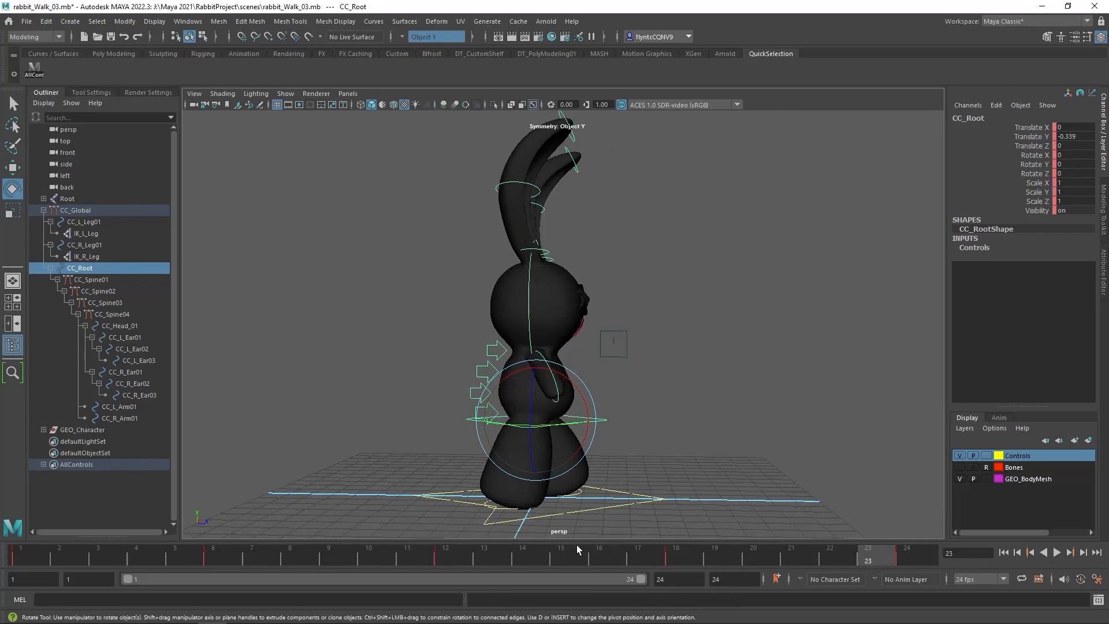
# At frame 1, with auto keyframing on, rotate CC_Root around its vertical axis to a Rotate Y of about -10.576
pyautogui.moveTo(226, 560); pyautogui.dragTo(36, 563)
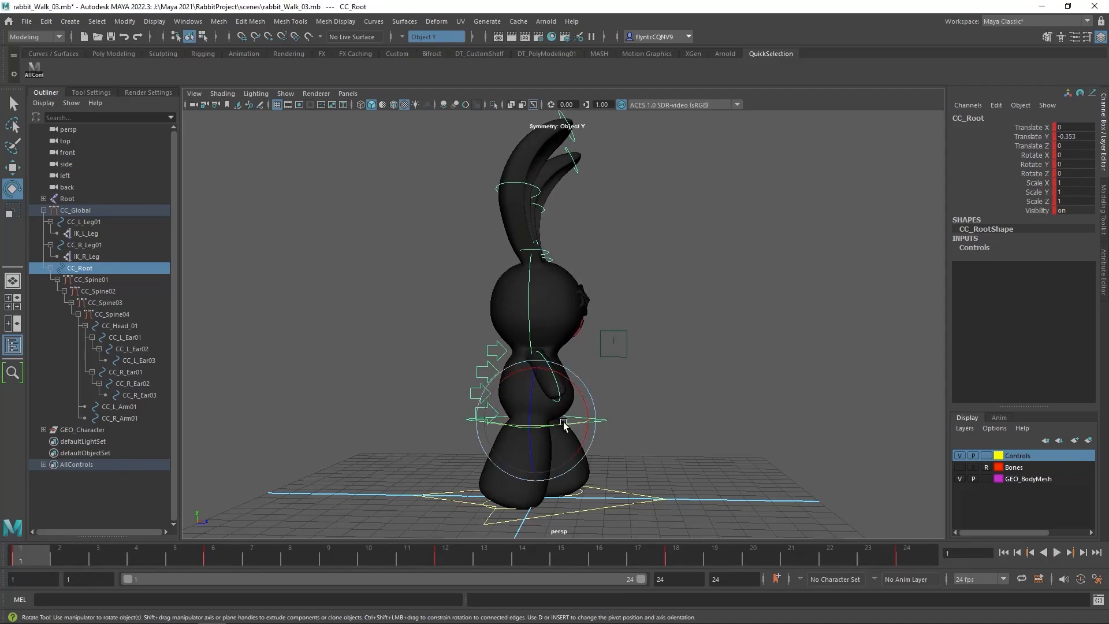
pyautogui.moveTo(563, 422); pyautogui.dragTo(559, 425)
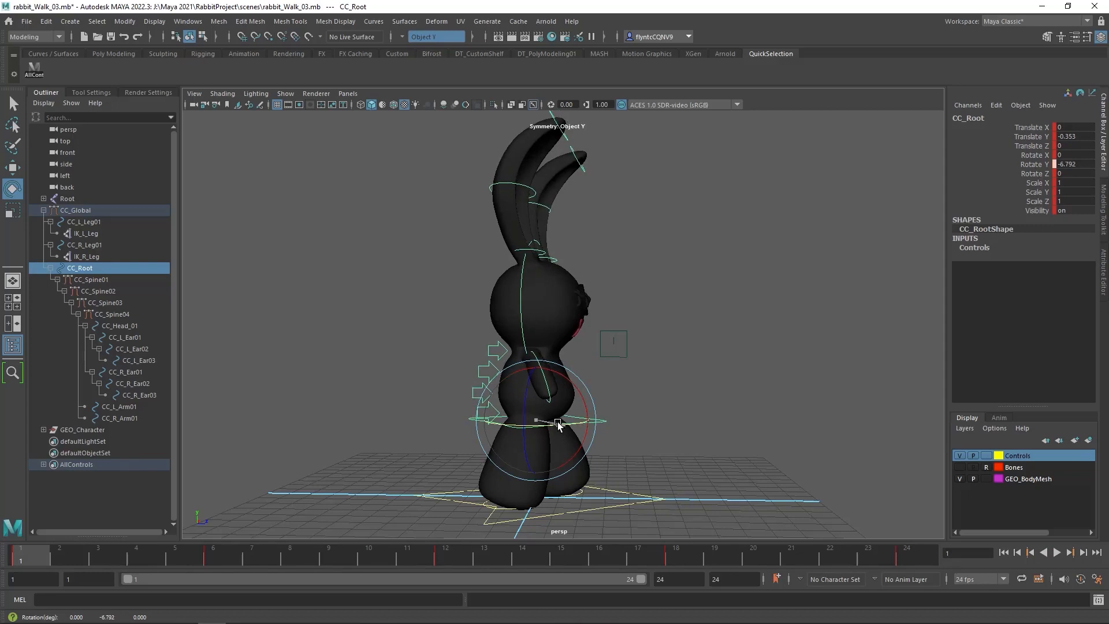
pyautogui.hotkey('ctrl', 'z')
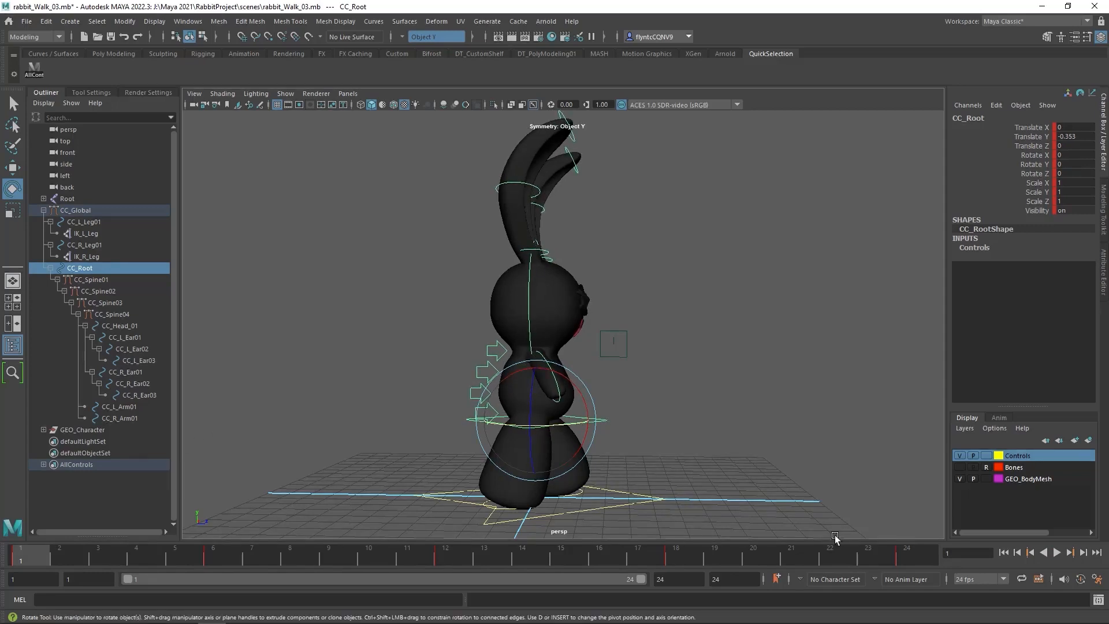
pyautogui.click(1078, 580)
pyautogui.moveTo(568, 422); pyautogui.dragTo(559, 422)
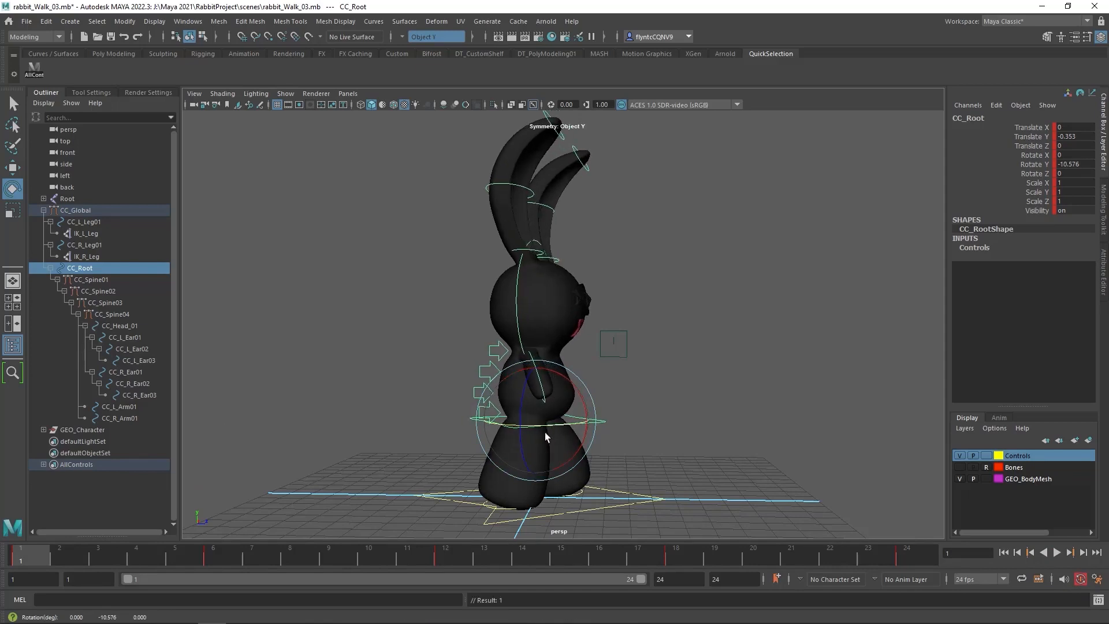
# Rotate CC_Root to a Rotate Y of about 1.087 at frame 12, and turn it back toward negative Y at frame 24
pyautogui.moveTo(67, 553); pyautogui.dragTo(446, 554)
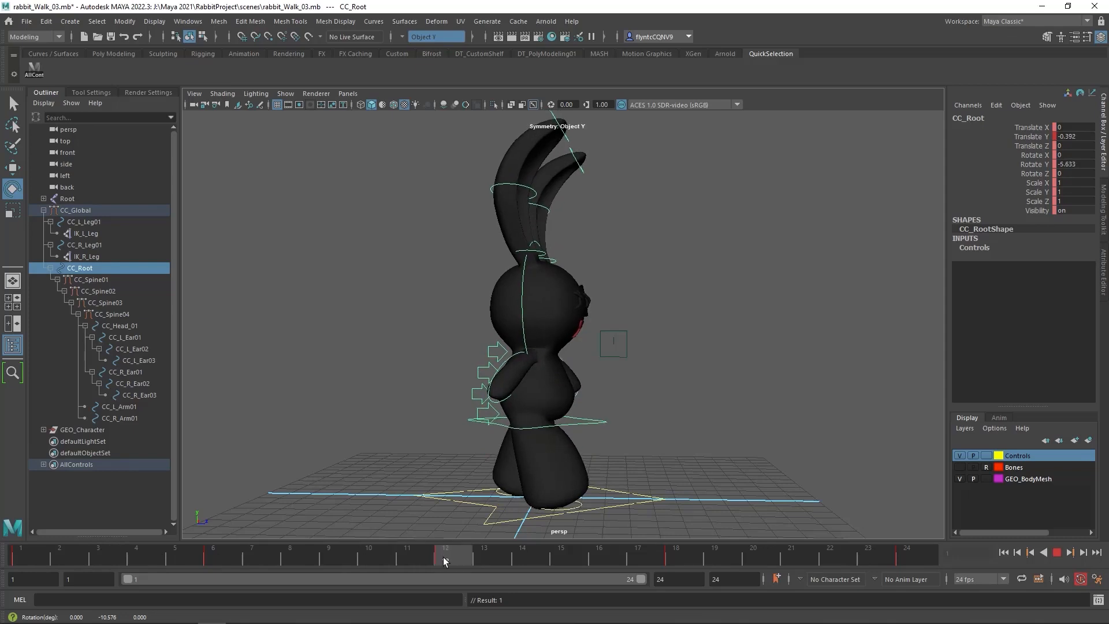
pyautogui.moveTo(546, 425); pyautogui.dragTo(550, 425)
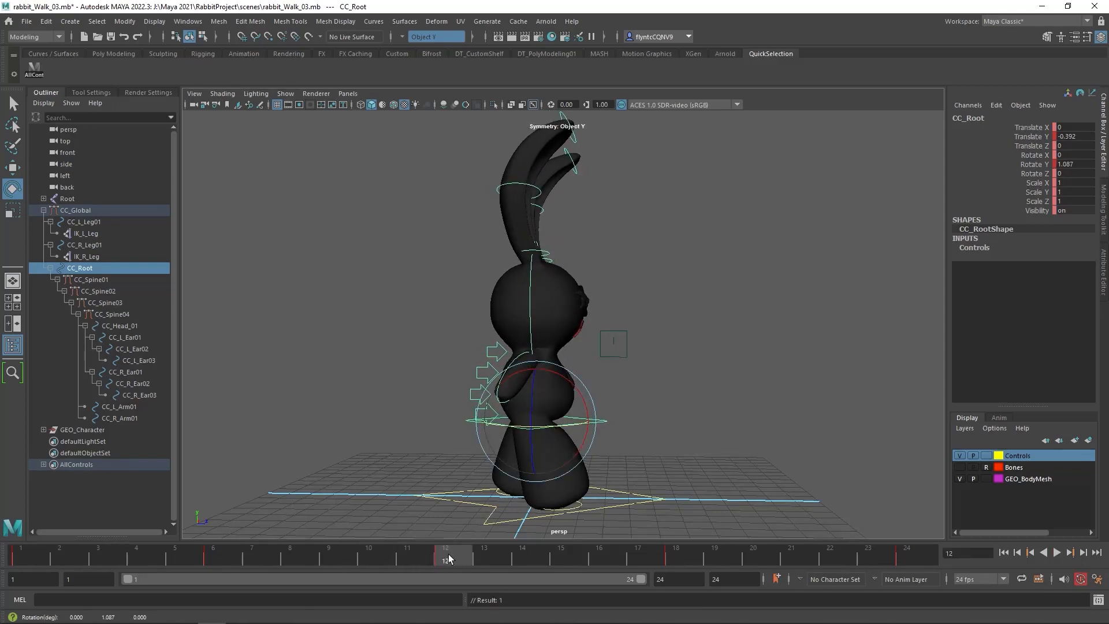
pyautogui.moveTo(448, 557); pyautogui.dragTo(906, 558)
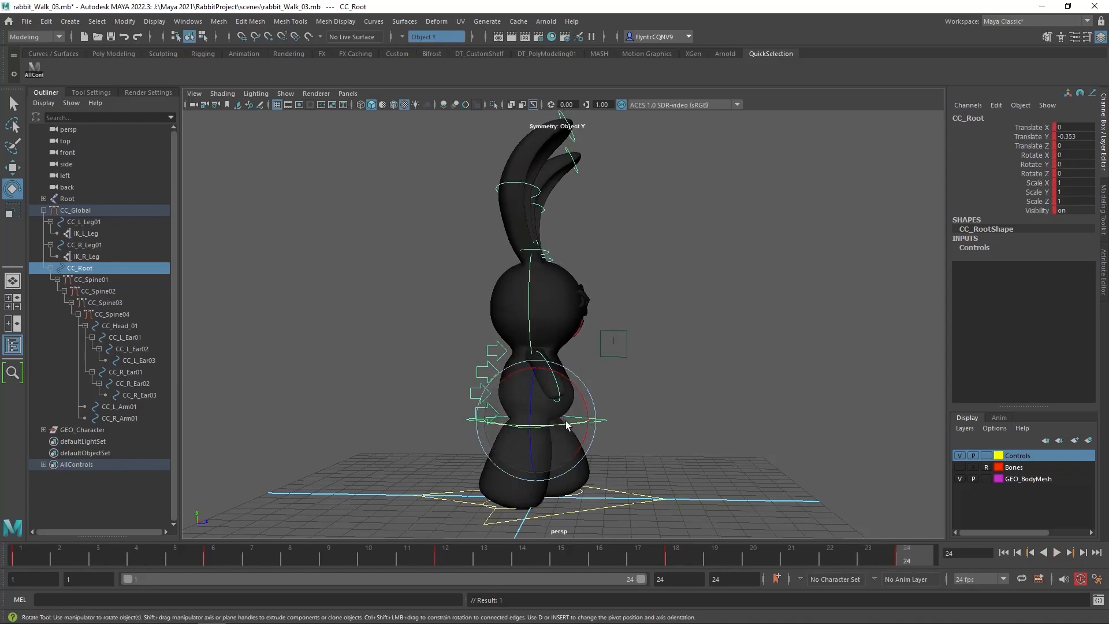
pyautogui.moveTo(570, 426); pyautogui.dragTo(563, 426)
# Play back the walk cycle to check the body's side-to-side rotation
pyautogui.hotkey('alt', 'v')
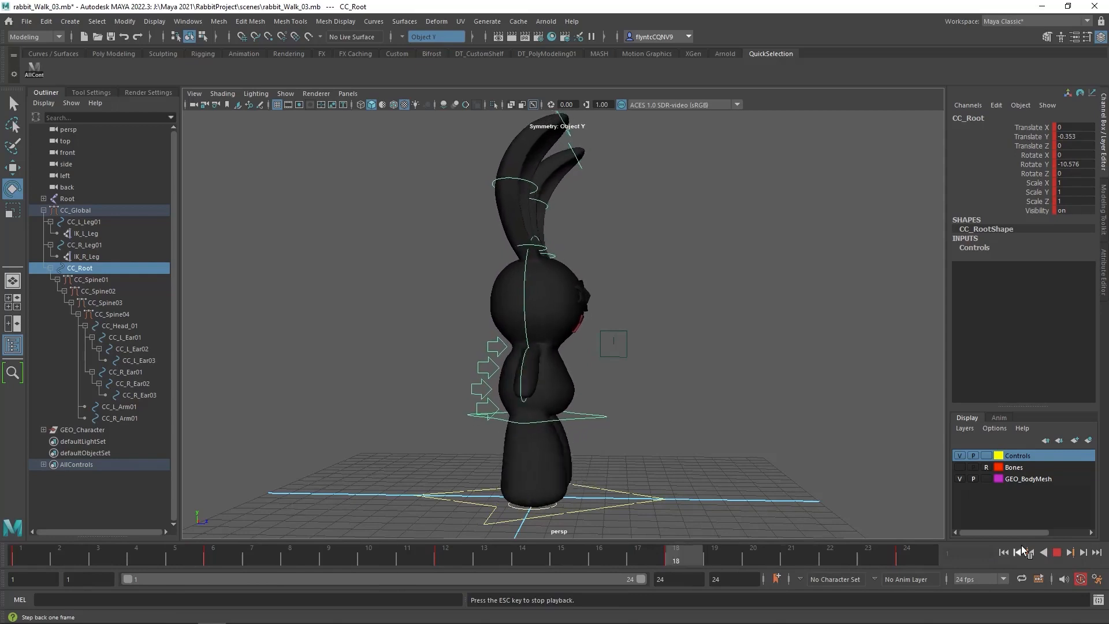
pyautogui.click(1057, 552)
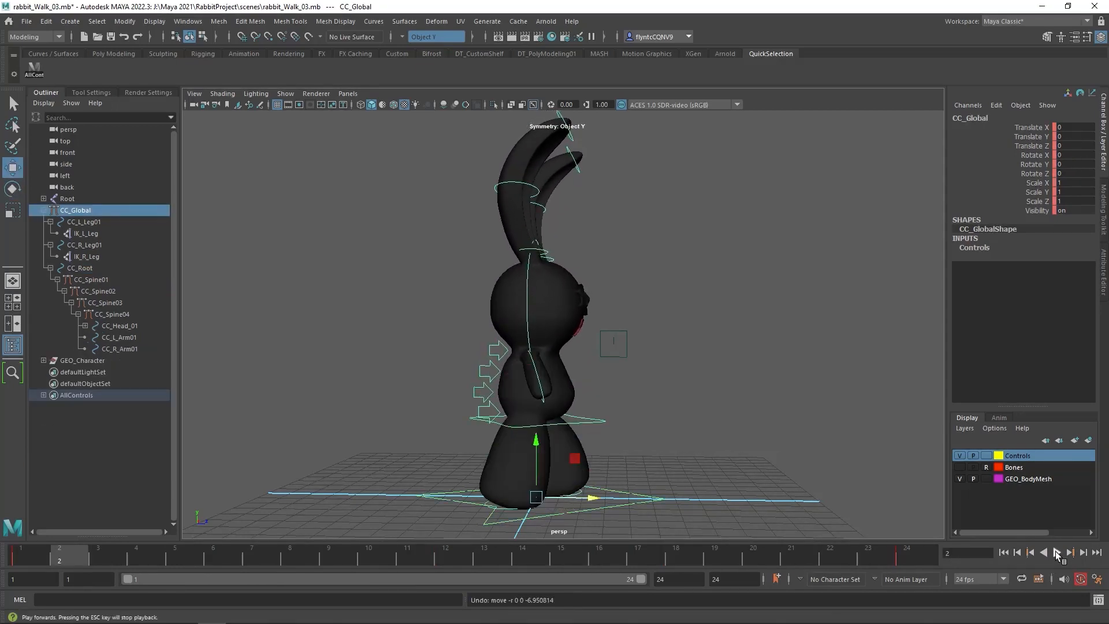
pyautogui.click(1057, 552)
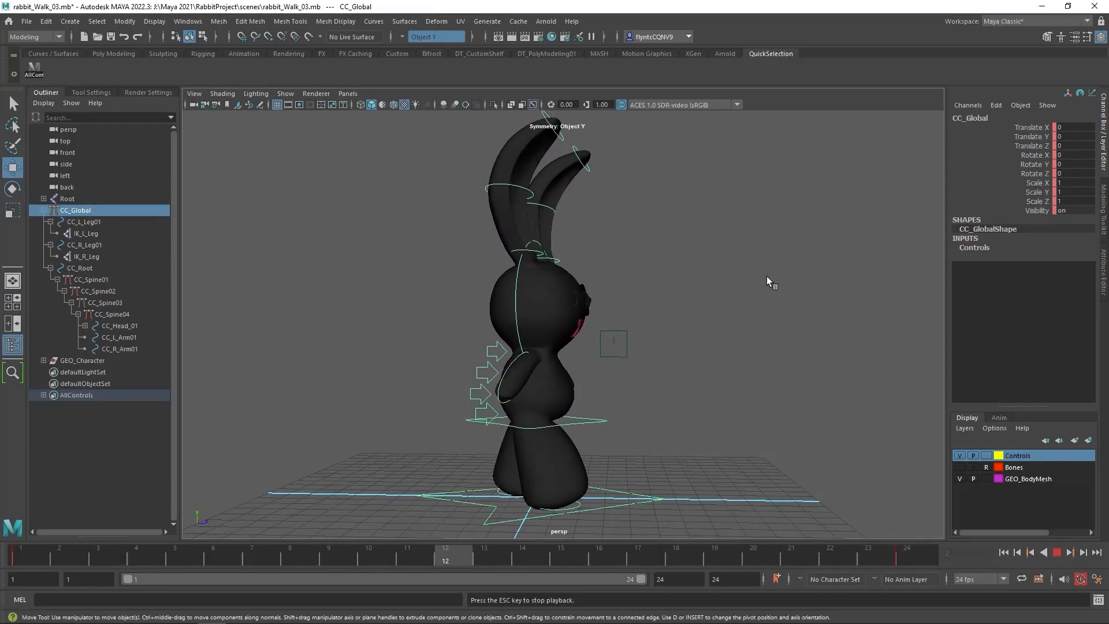